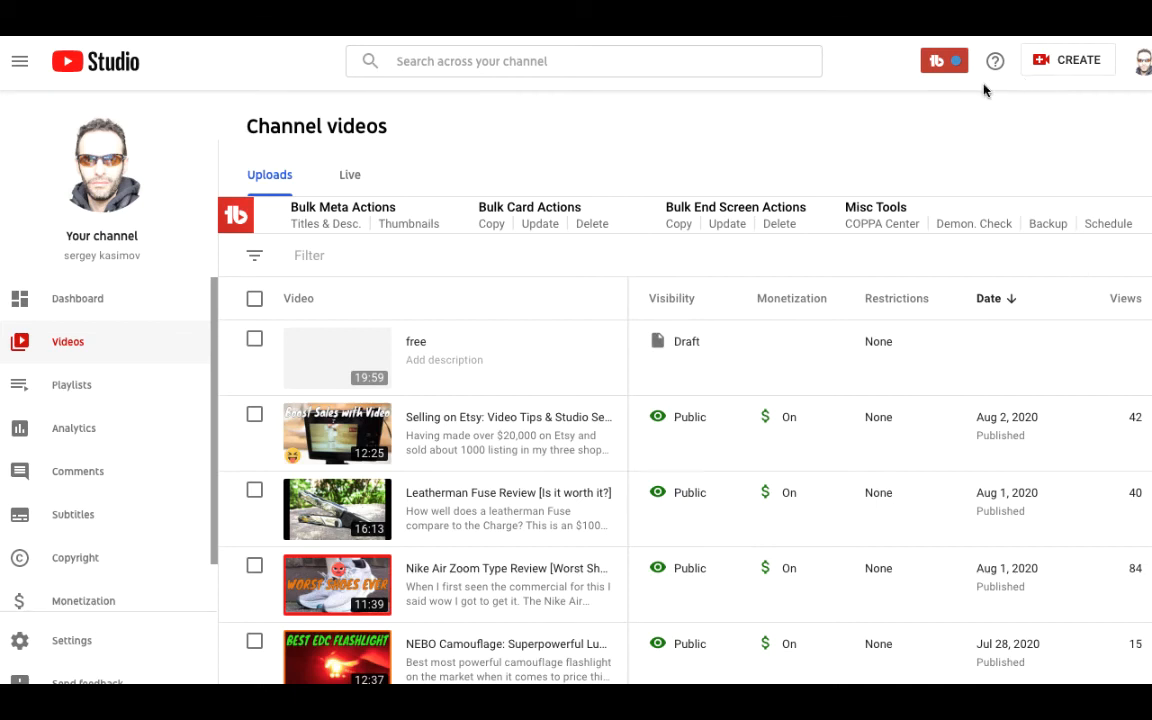
pyautogui.click(1063, 68)
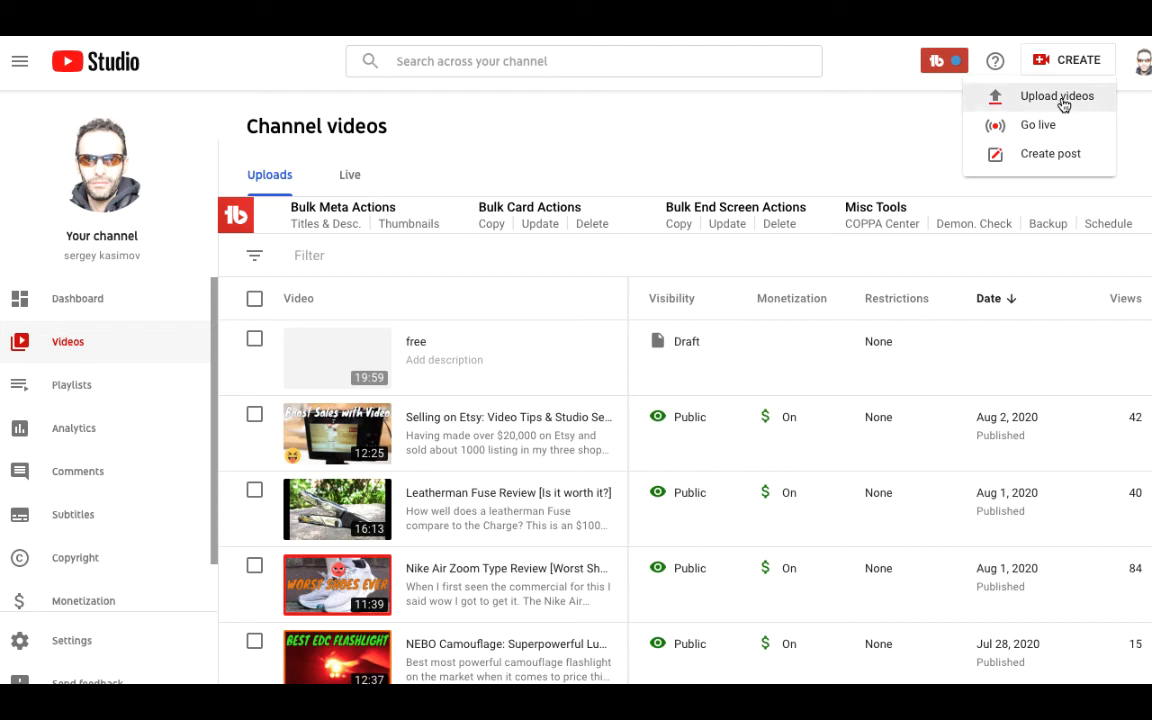
pyautogui.click(1057, 97)
pyautogui.click(628, 484)
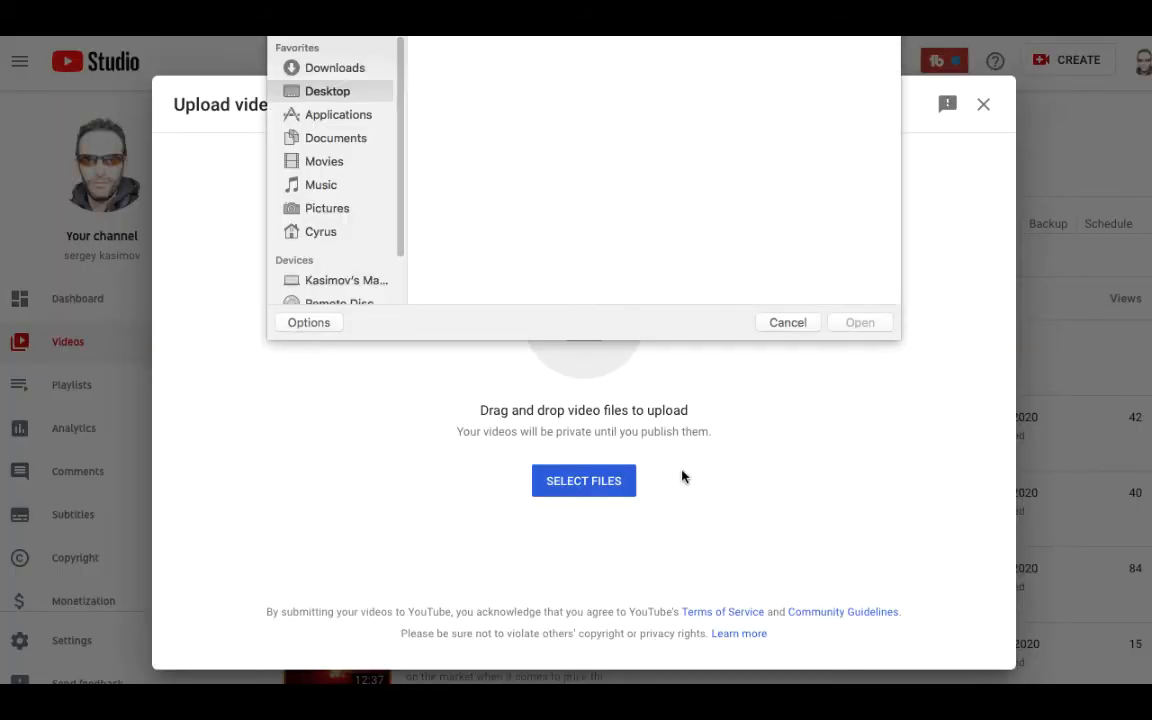
pyautogui.click(787, 322)
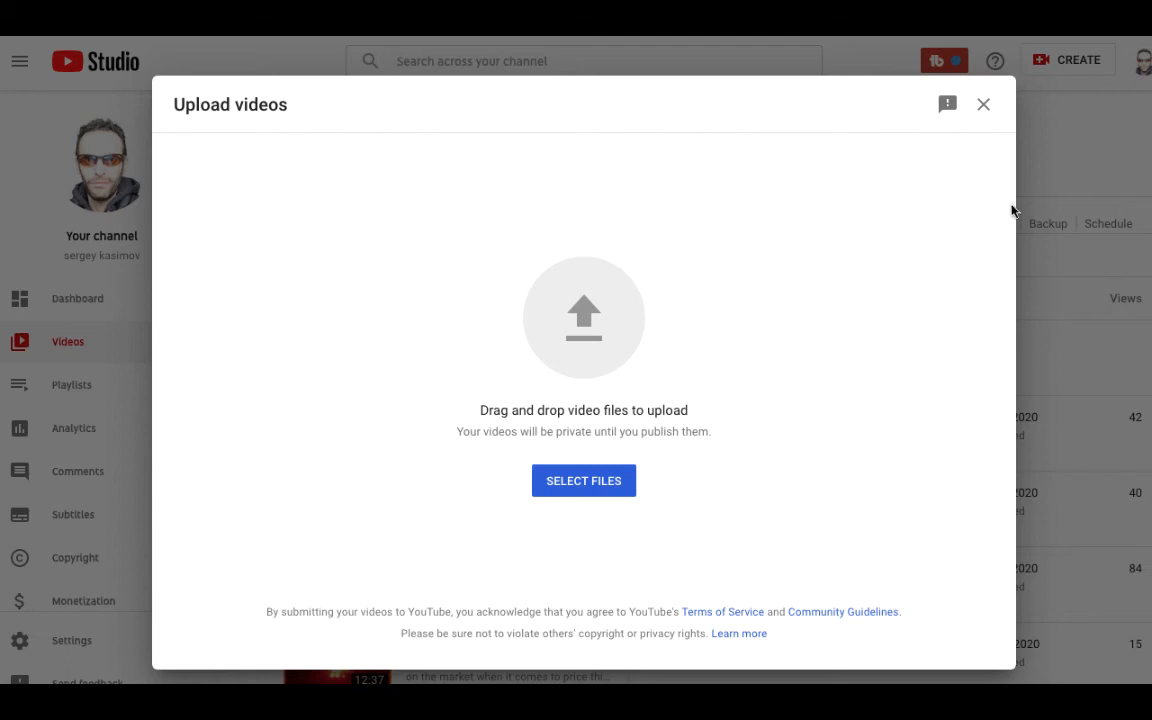
pyautogui.click(983, 105)
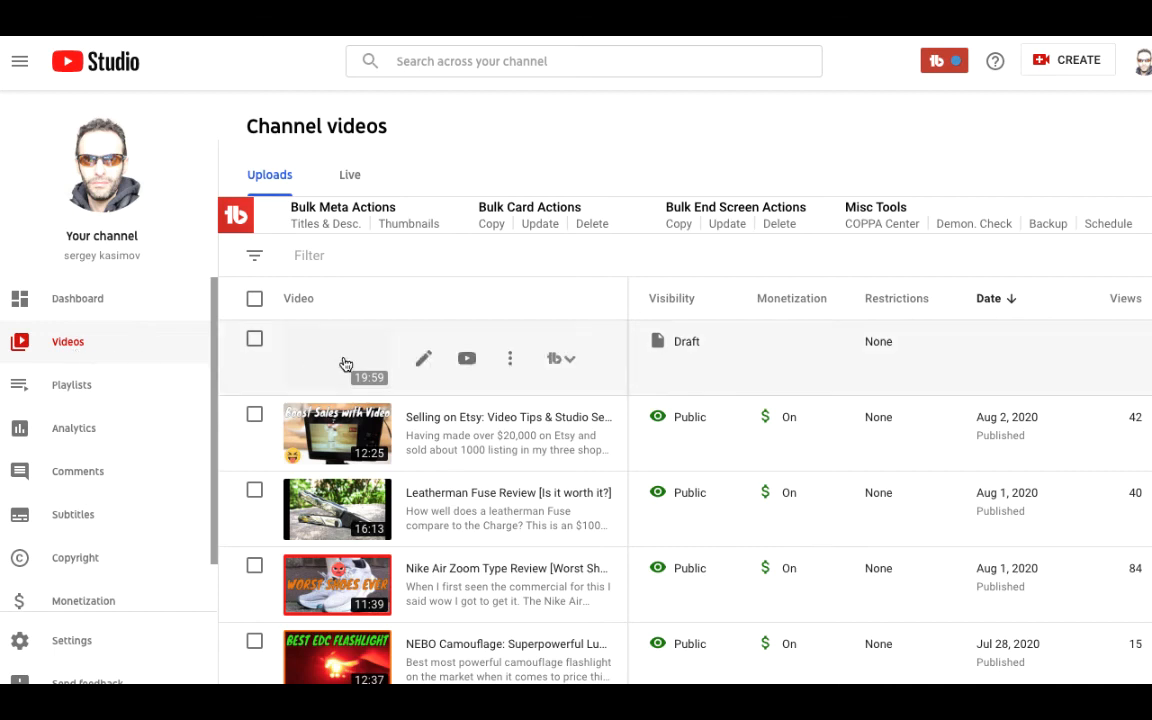
# Open the draft video "free" for editing and set its title to "Leatherman Free Multitool Review".
pyautogui.click(424, 362)
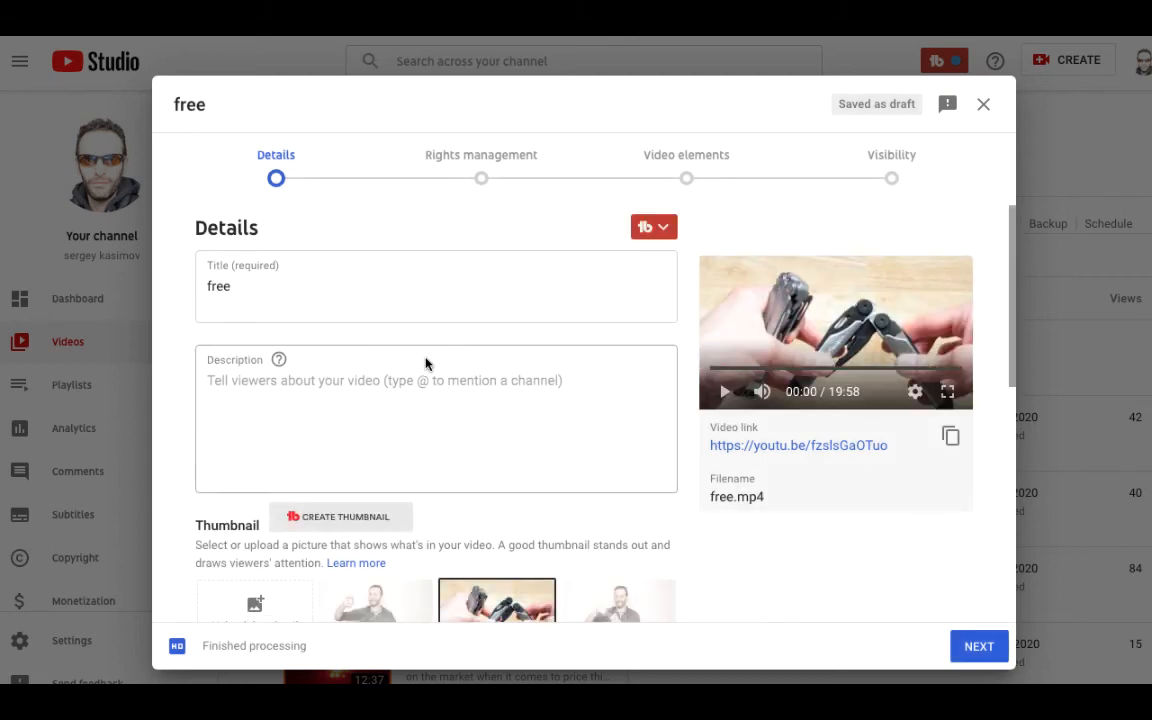
pyautogui.click(335, 300)
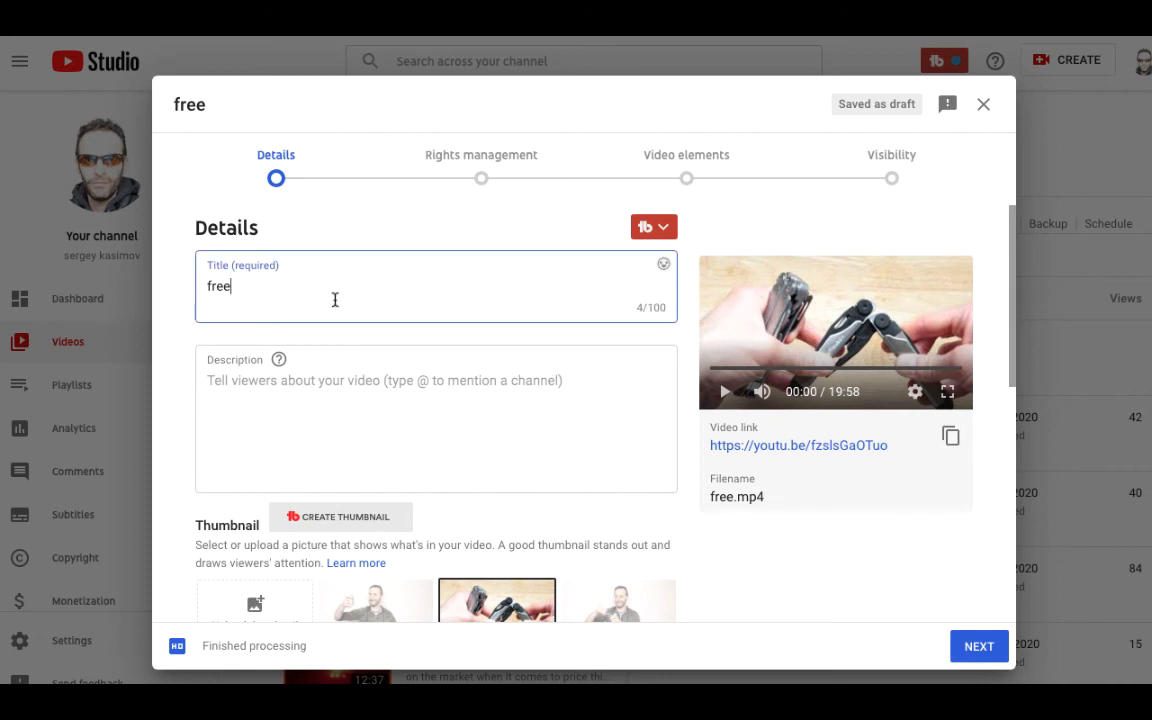
pyautogui.moveTo(335, 299); pyautogui.dragTo(208, 282)
pyautogui.write('Lea')
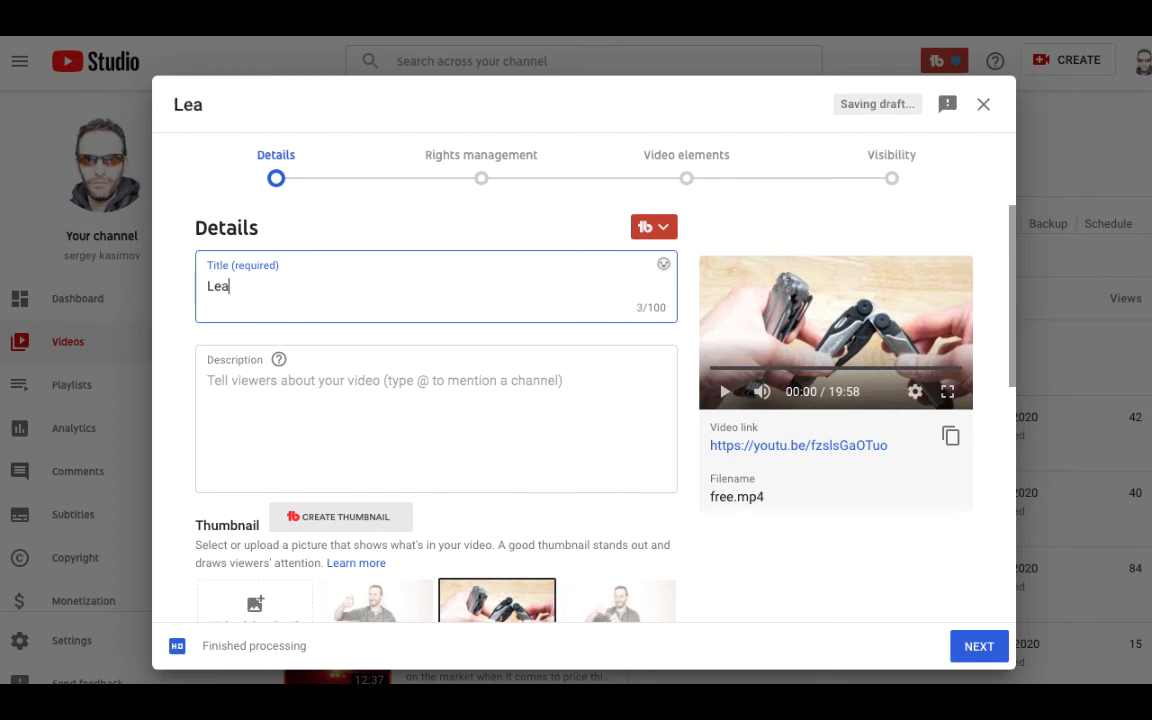
pyautogui.write('therman ')
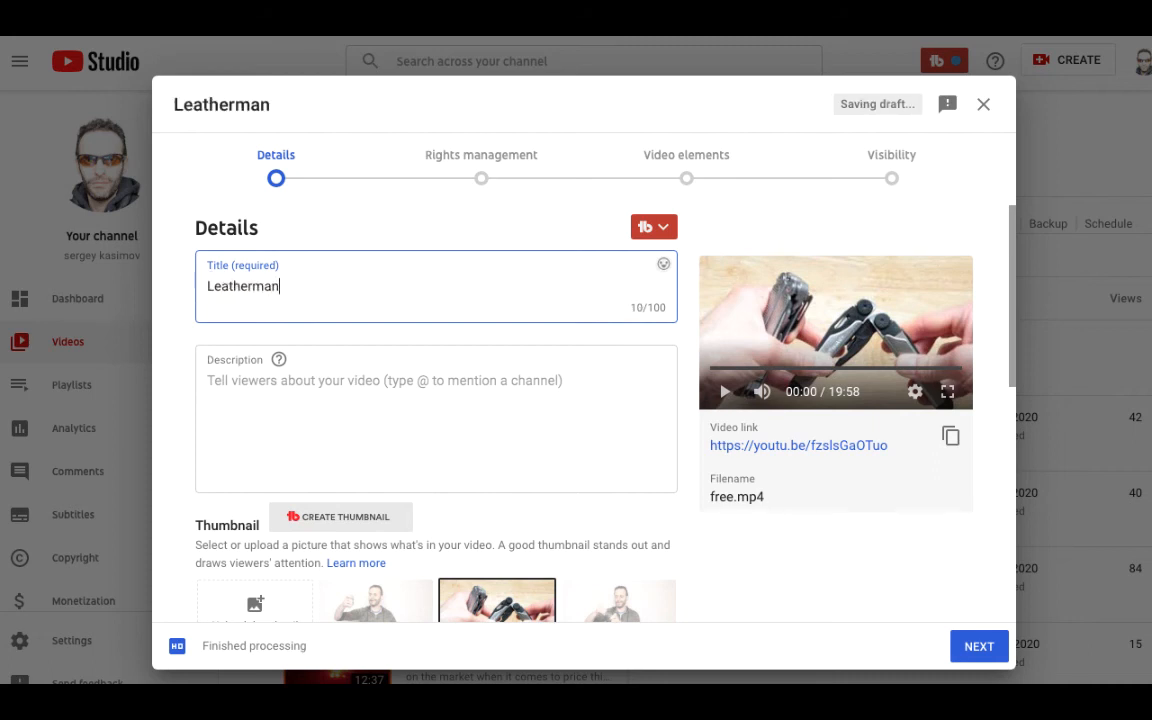
pyautogui.write('Free')
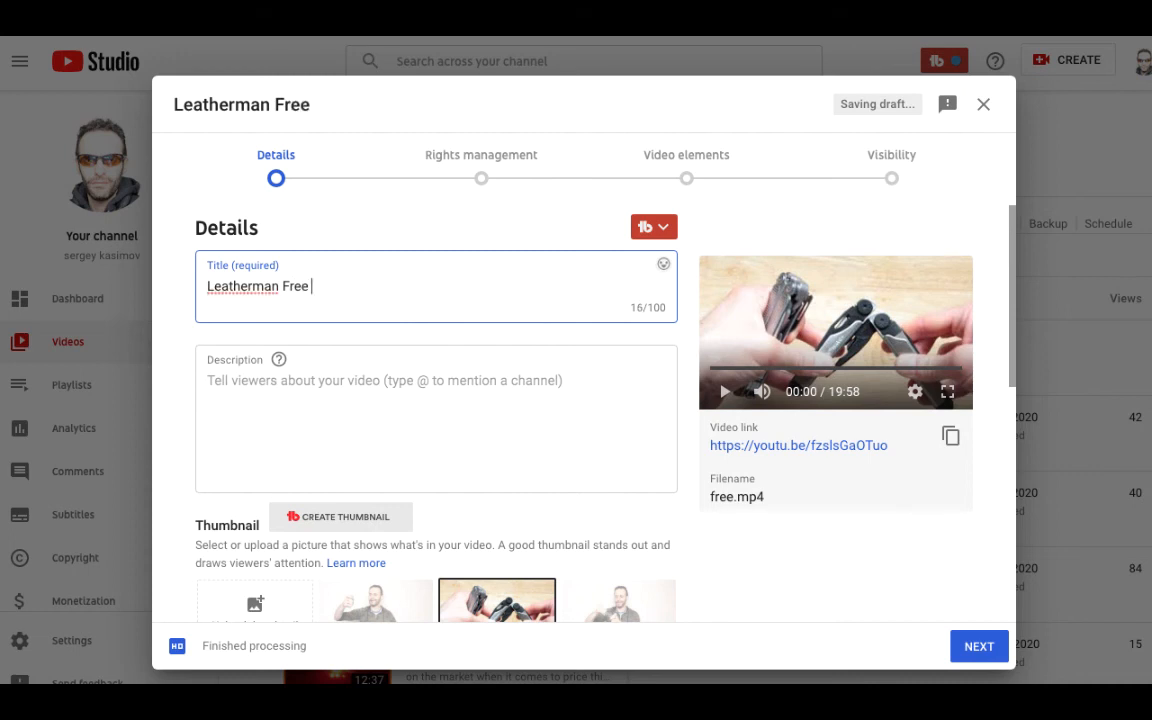
pyautogui.write('Multitool ')
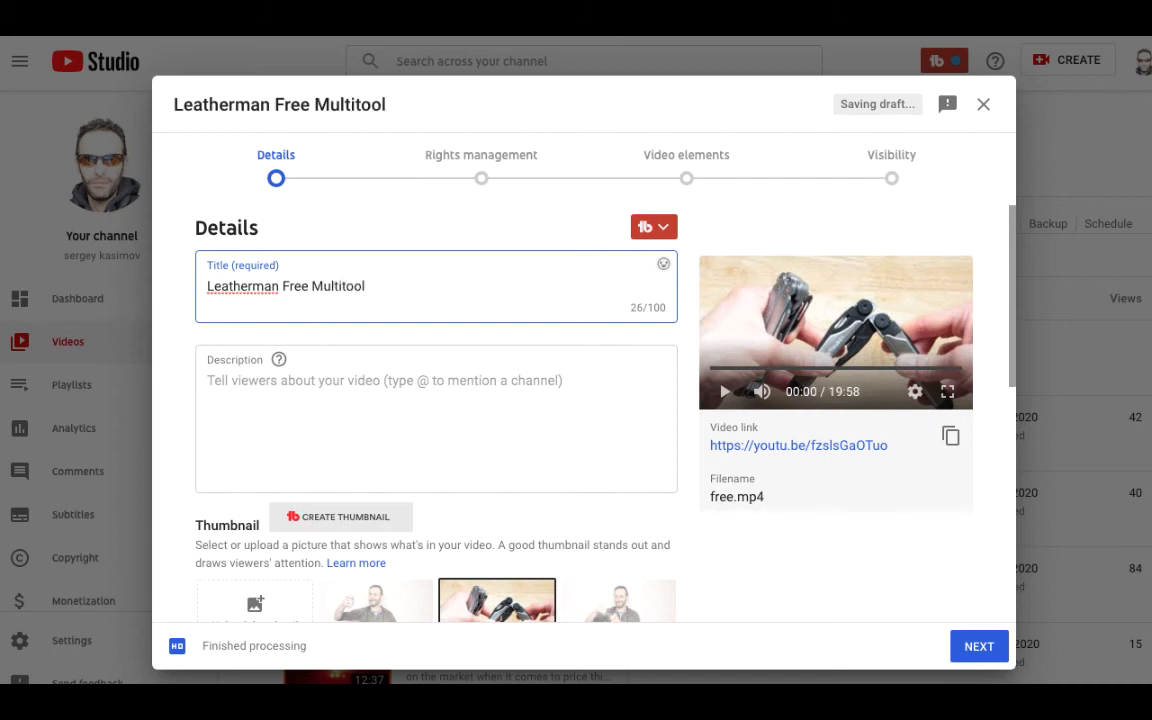
pyautogui.write('Review')
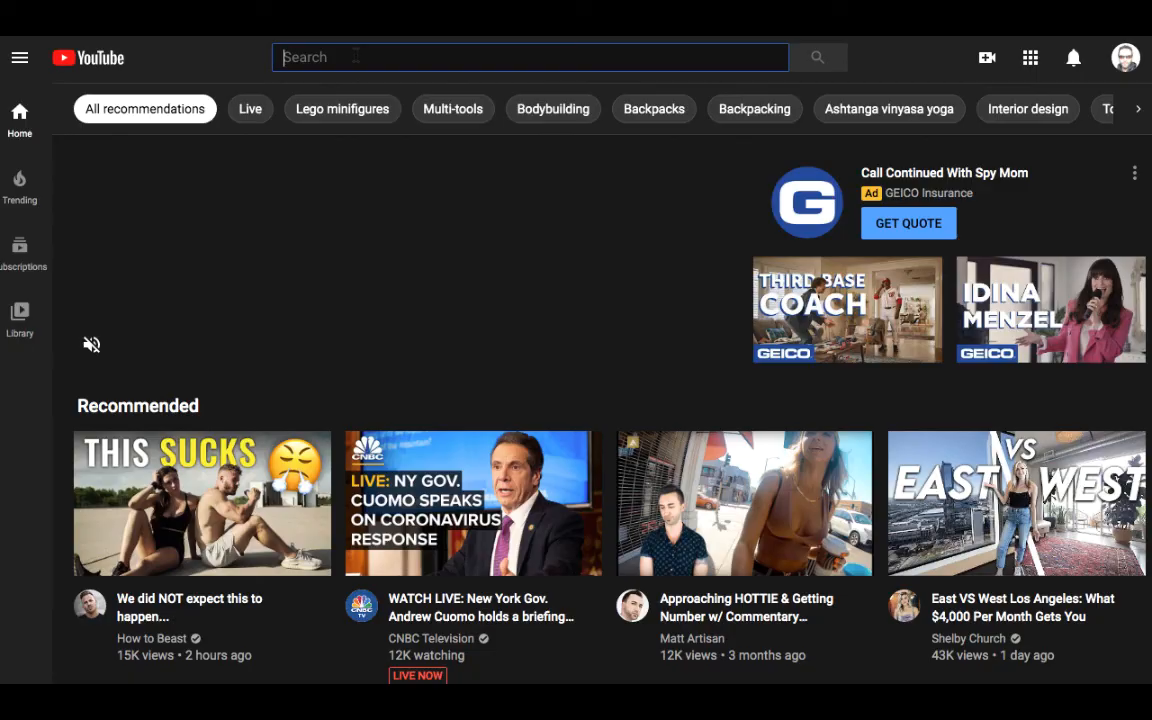
# Switch to the YouTube home page and search for "leatherman free p4 multi tool".
pyautogui.click(280, 57)
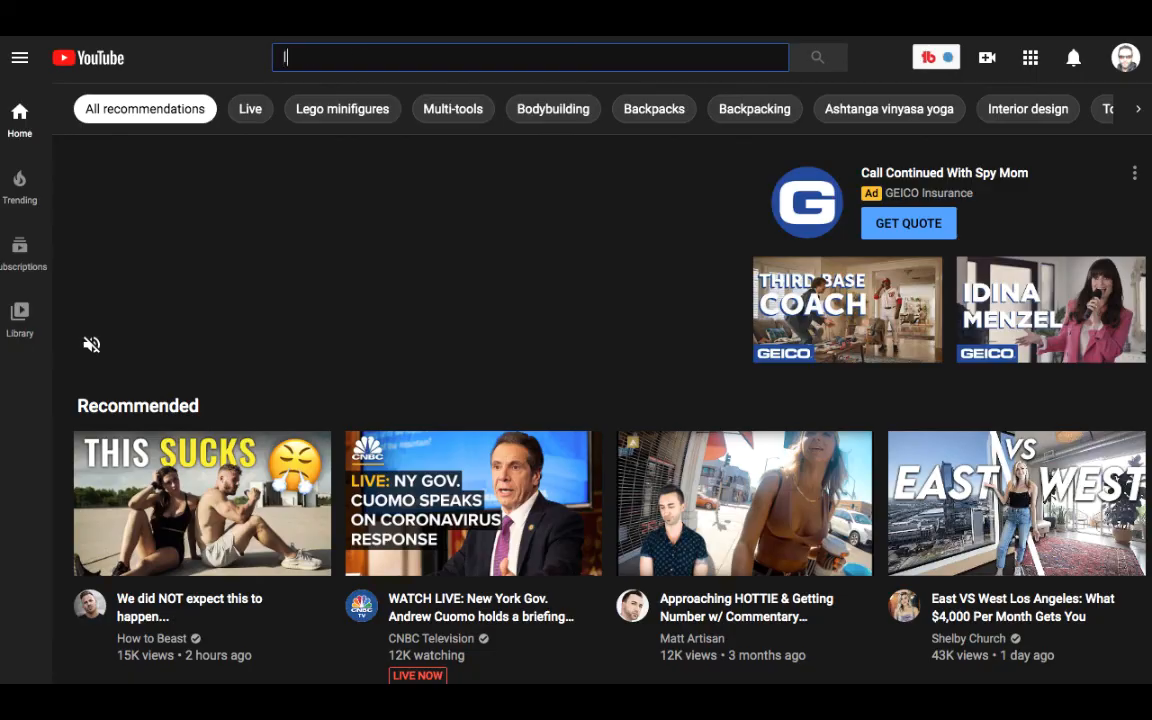
pyautogui.write('la')
pyautogui.press('BackSpace')
pyautogui.write('eatherman free')
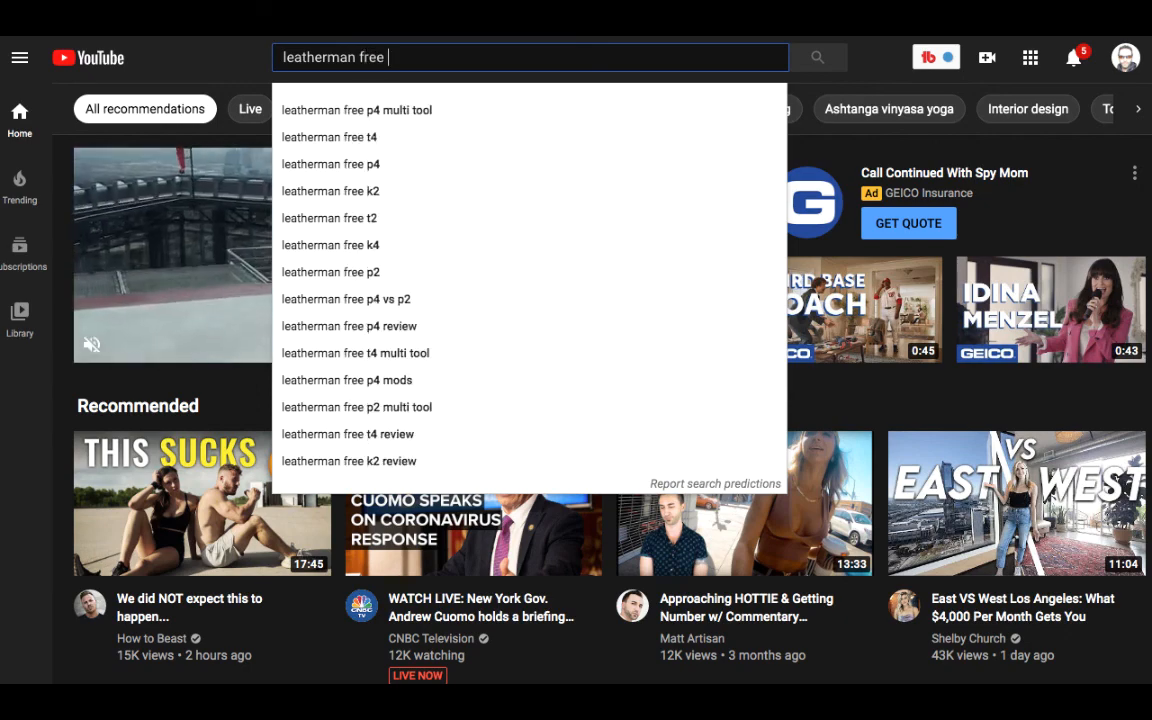
pyautogui.click(372, 110)
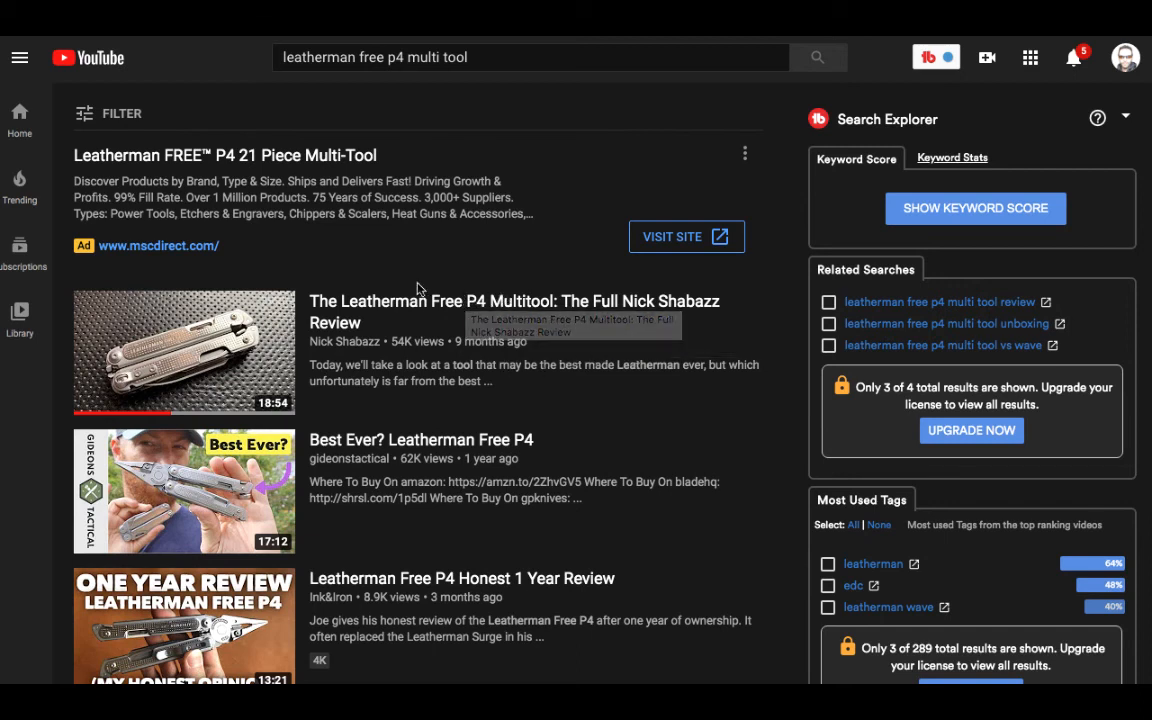
# Open the first Leatherman Free P4 Multitool review in the results, pause it, and examine its Videolytics statistics and tags.
pyautogui.moveTo(422, 296)
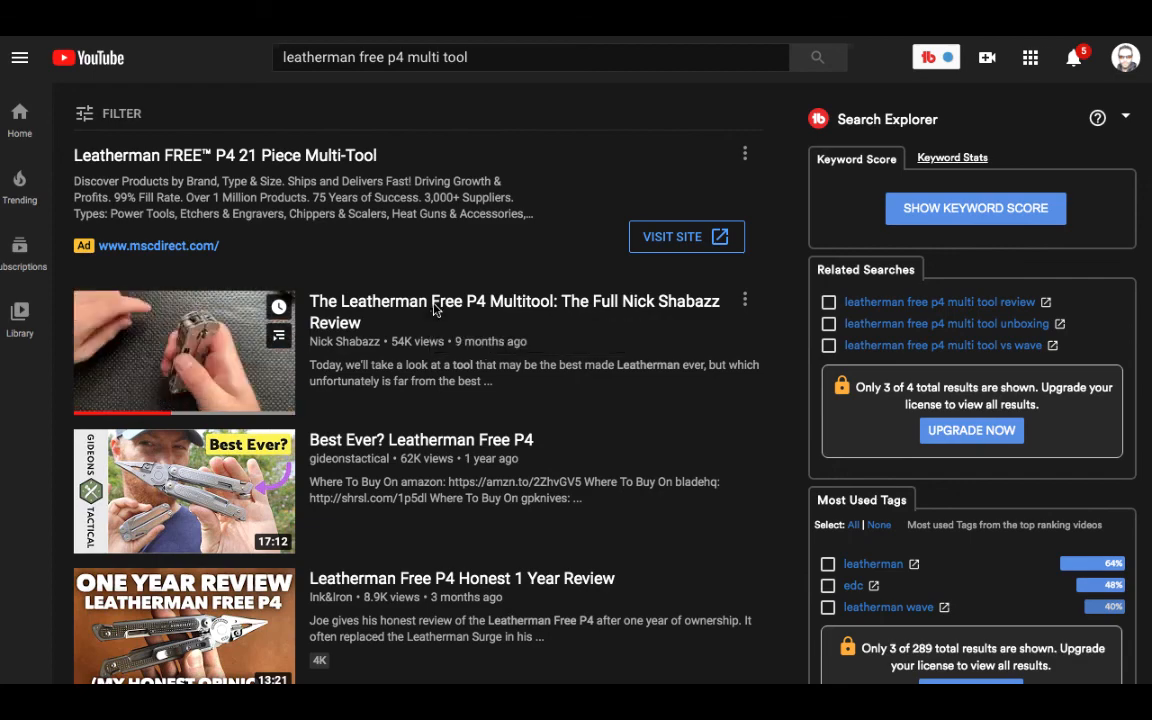
pyautogui.click(436, 311)
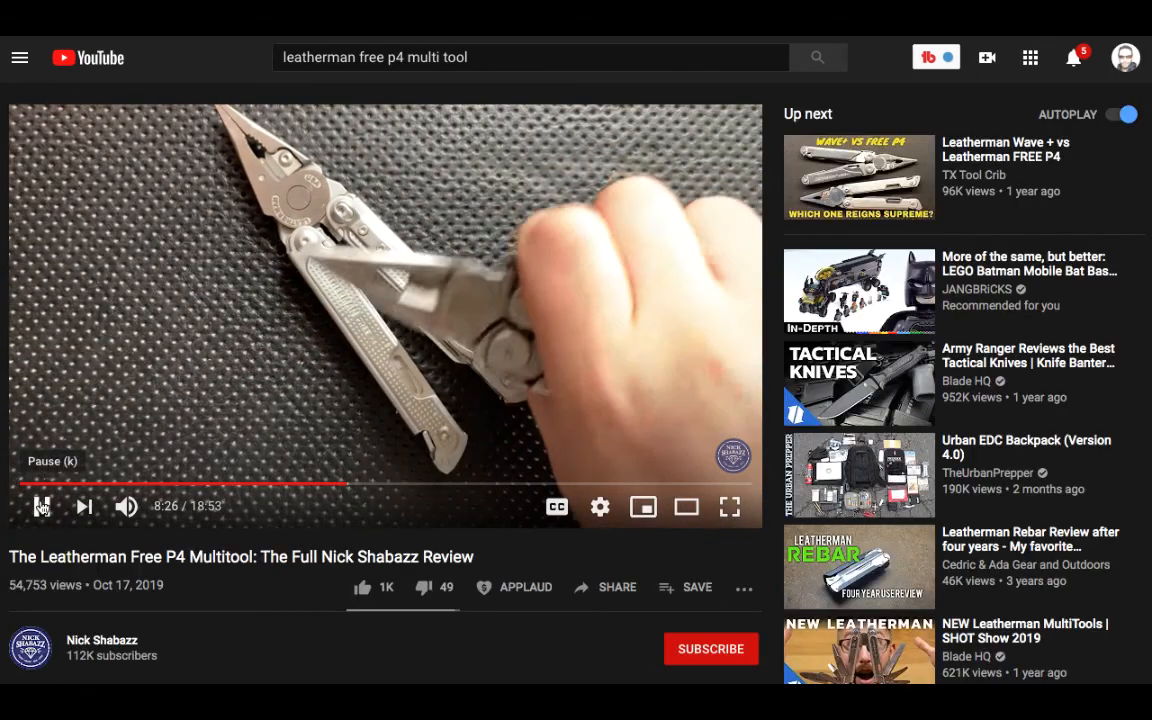
pyautogui.click(41, 507)
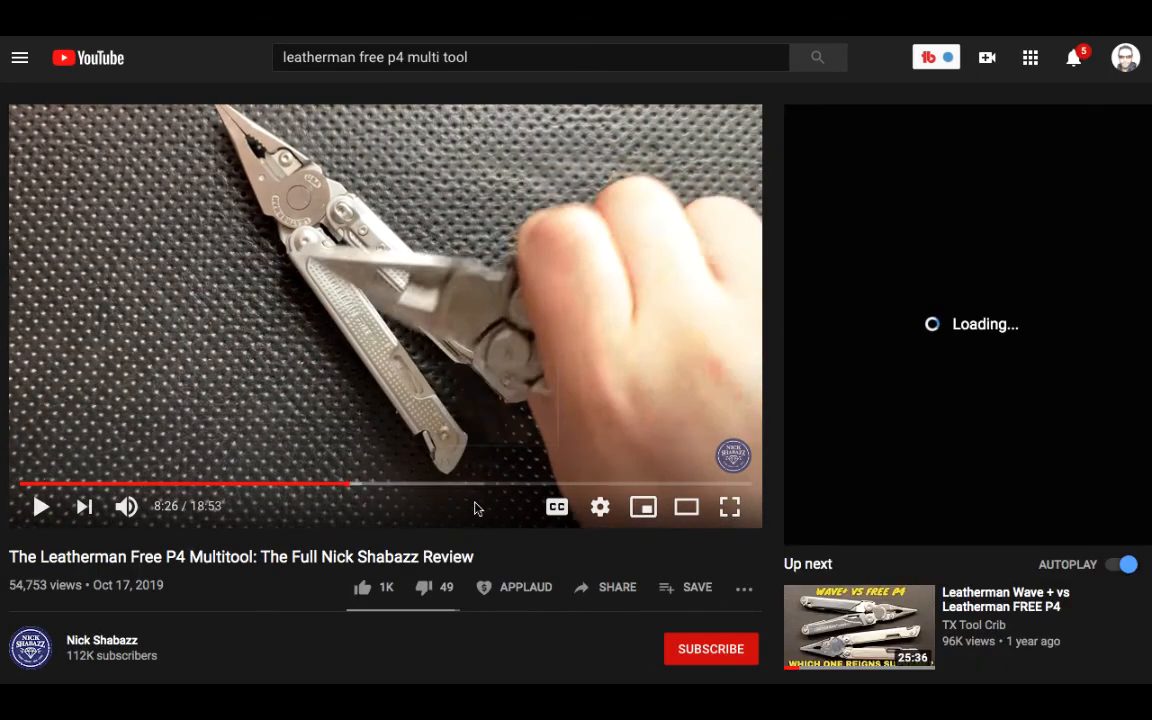
pyautogui.scroll(-1, 474, 508)
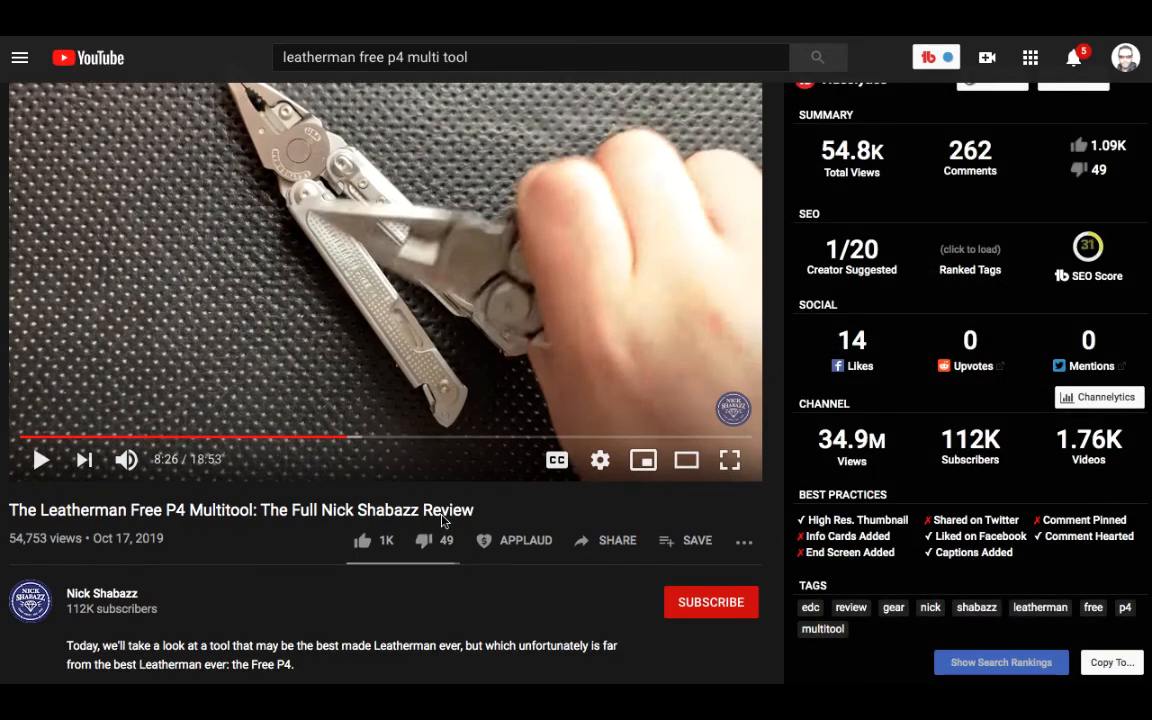
pyautogui.scroll(1, 925, 447)
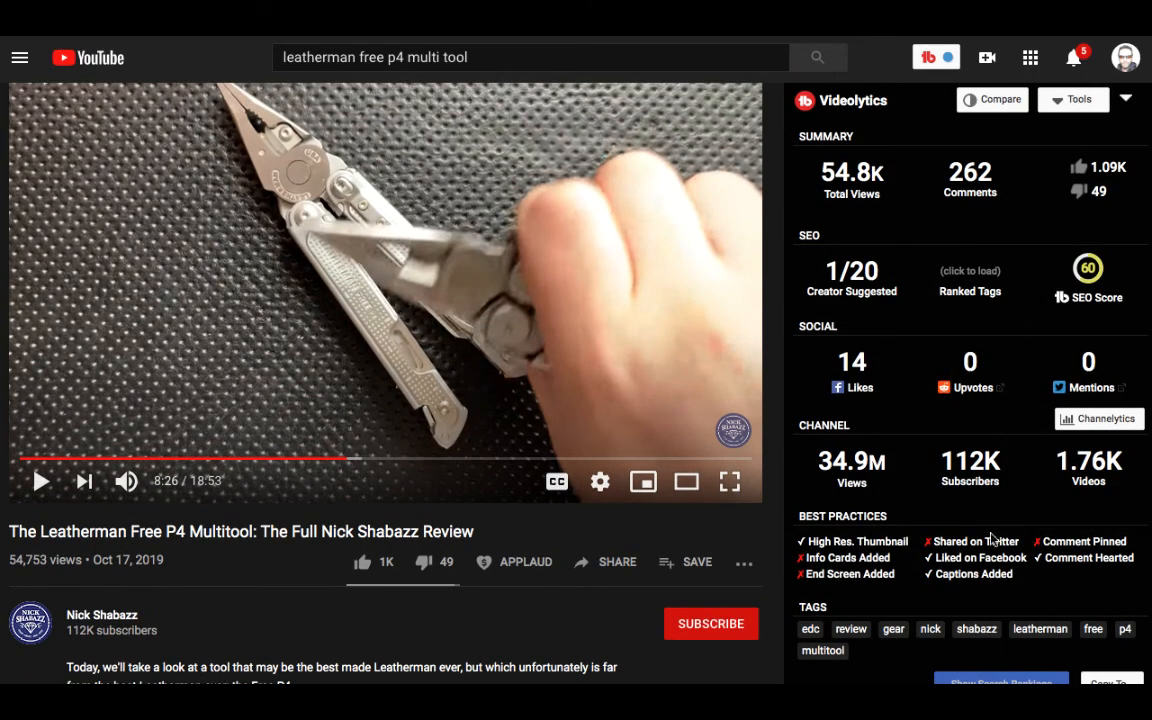
pyautogui.scroll(-2, 995, 555)
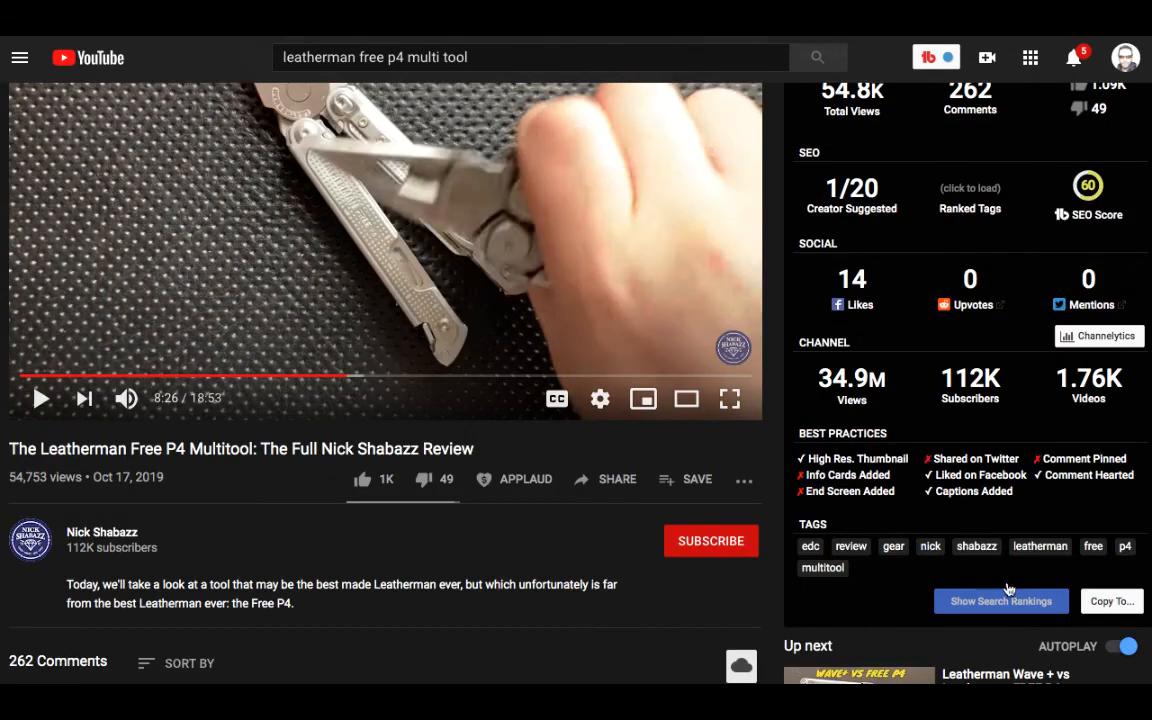
pyautogui.scroll(-1, 955, 573)
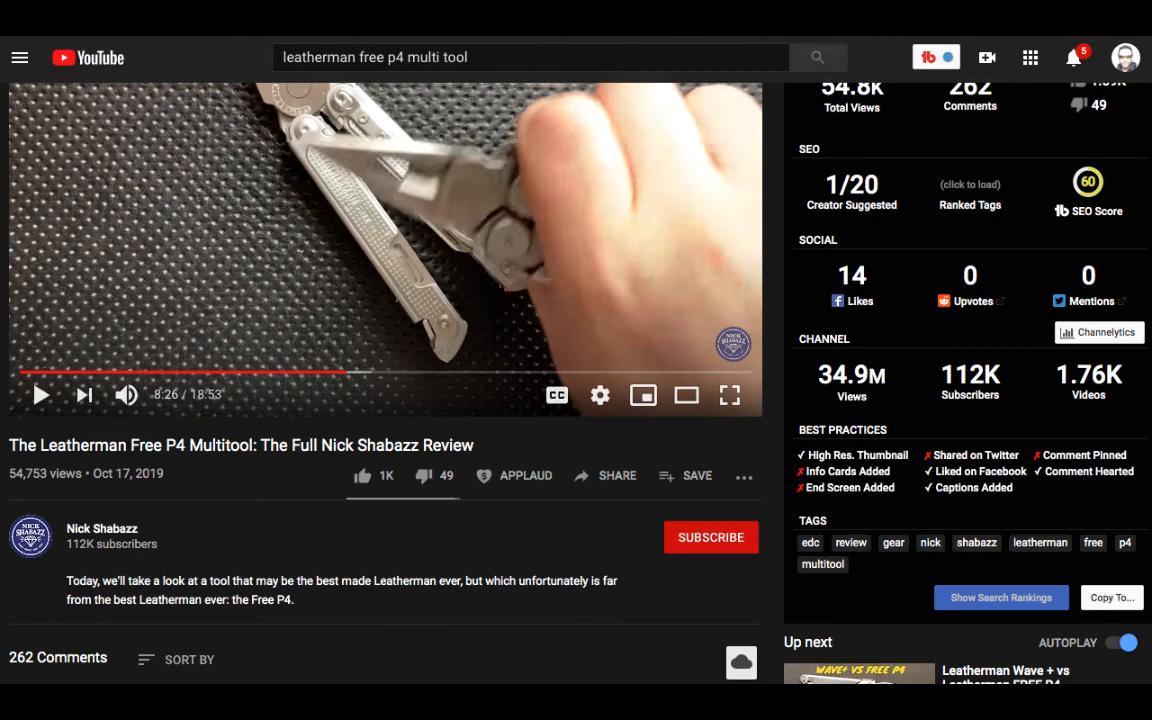
# Return to the search results, open "Honest Review | Leatherman Free P2 Multitool", and copy all its tags to the clipboard.
pyautogui.hotkey('alt', 'Left')
pyautogui.scroll(-8, 468, 378)
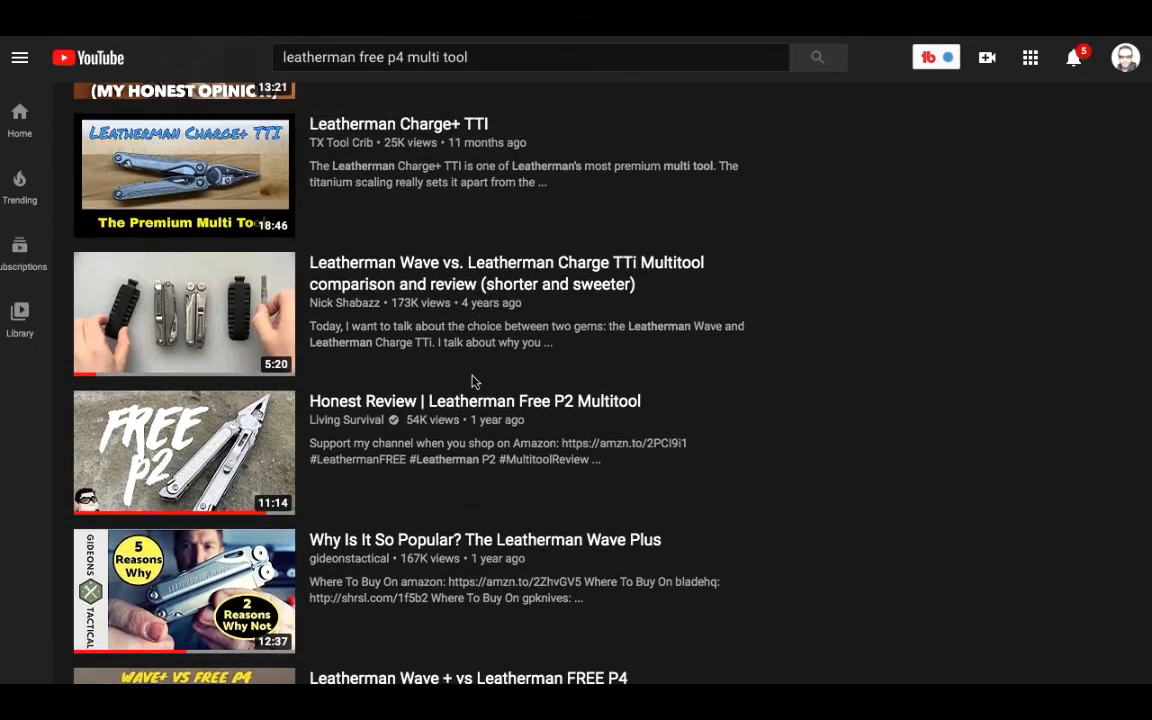
pyautogui.scroll(-2, 455, 190)
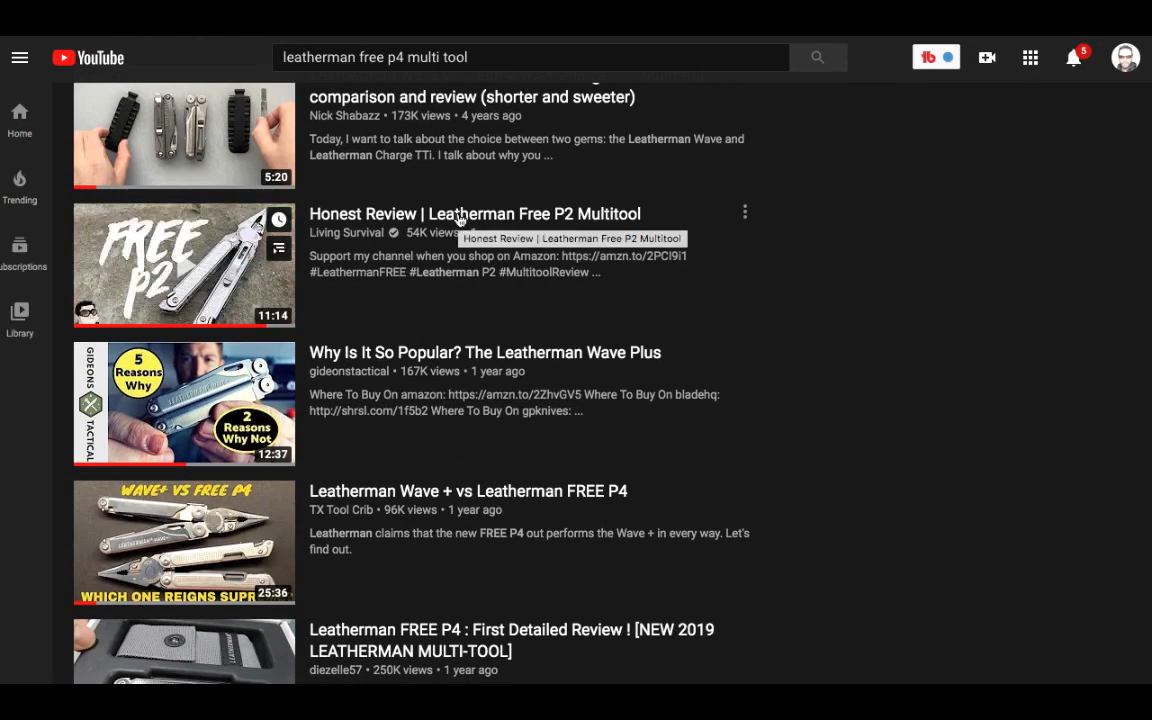
pyautogui.click(553, 216)
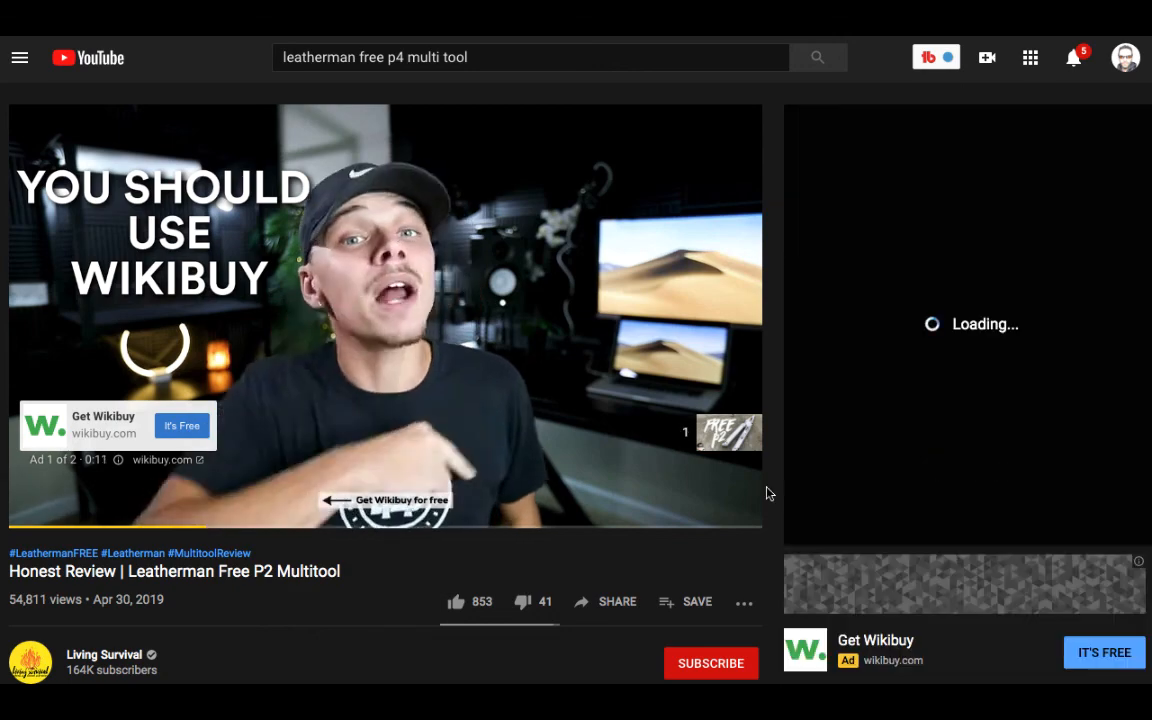
pyautogui.scroll(-2, 1080, 657)
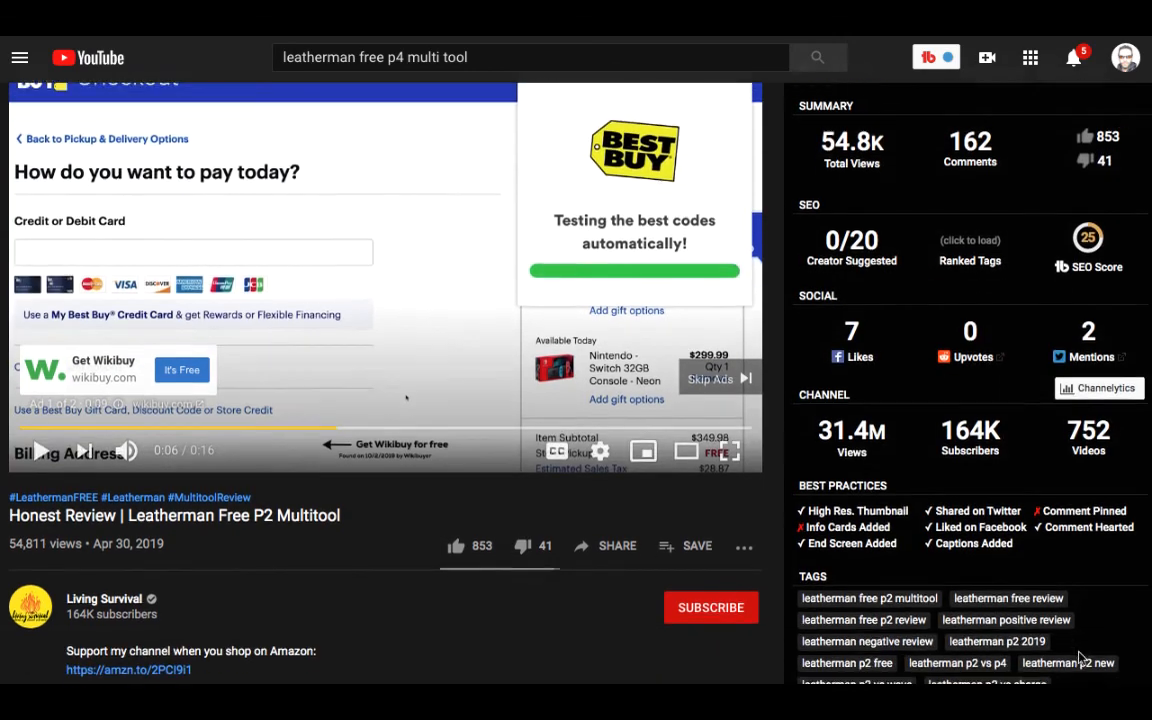
pyautogui.scroll(-6, 1080, 657)
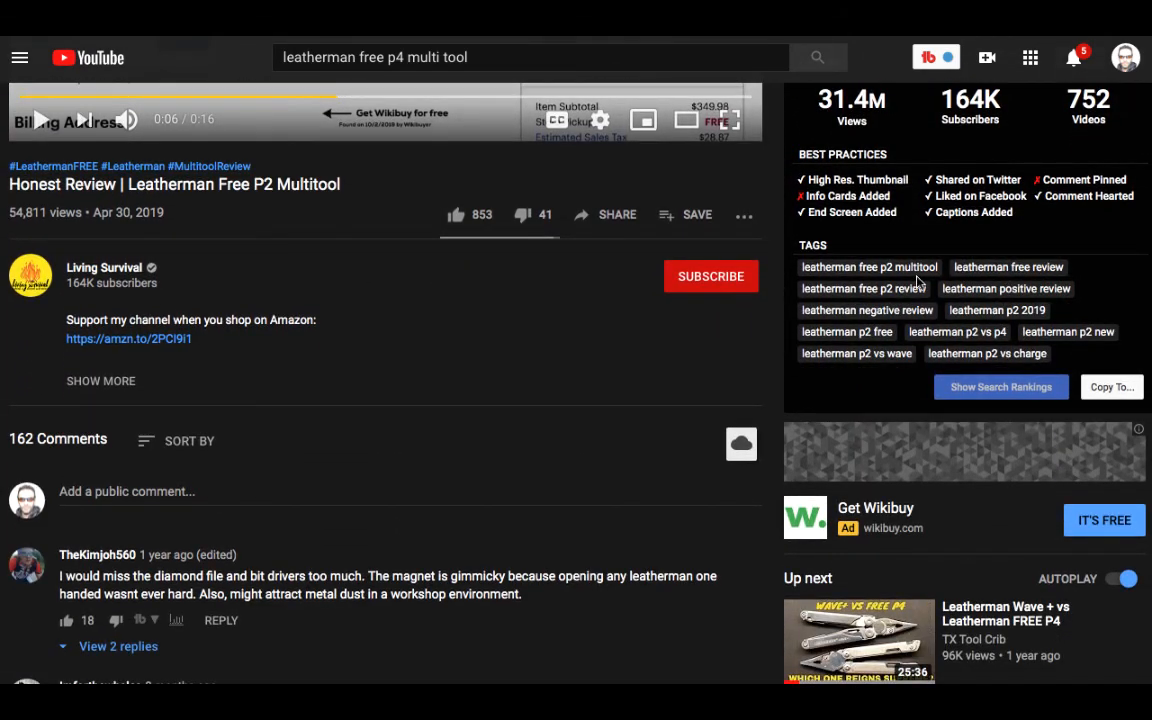
pyautogui.click(1112, 392)
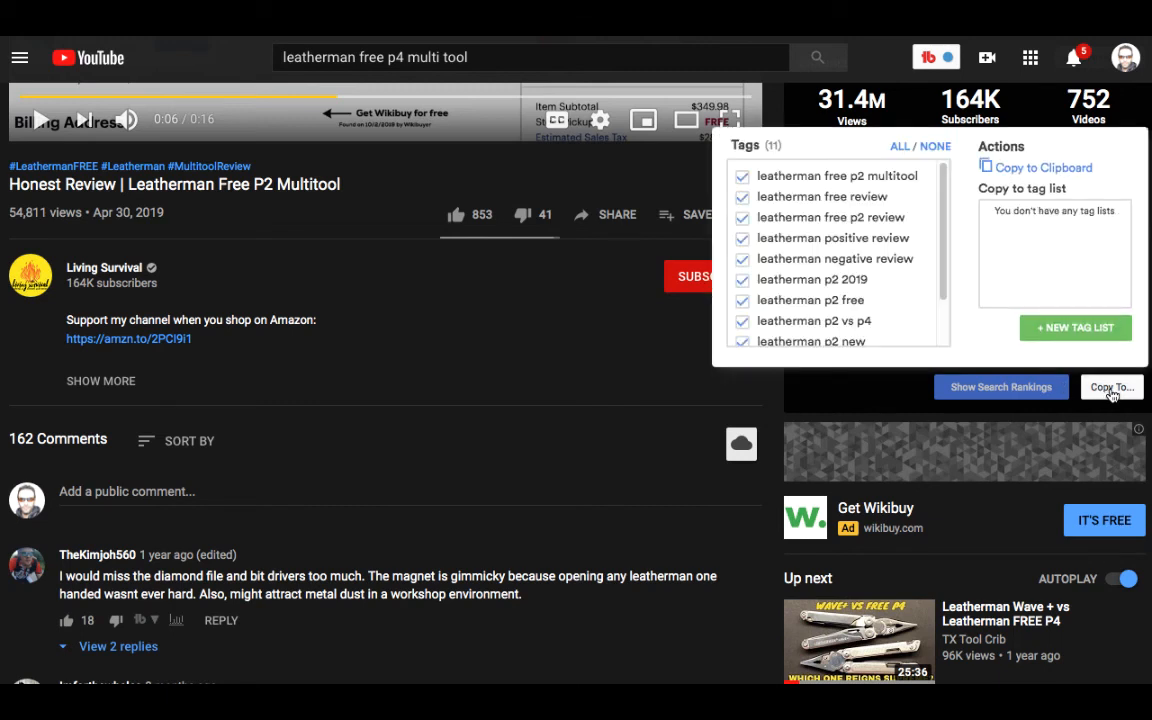
pyautogui.click(1030, 168)
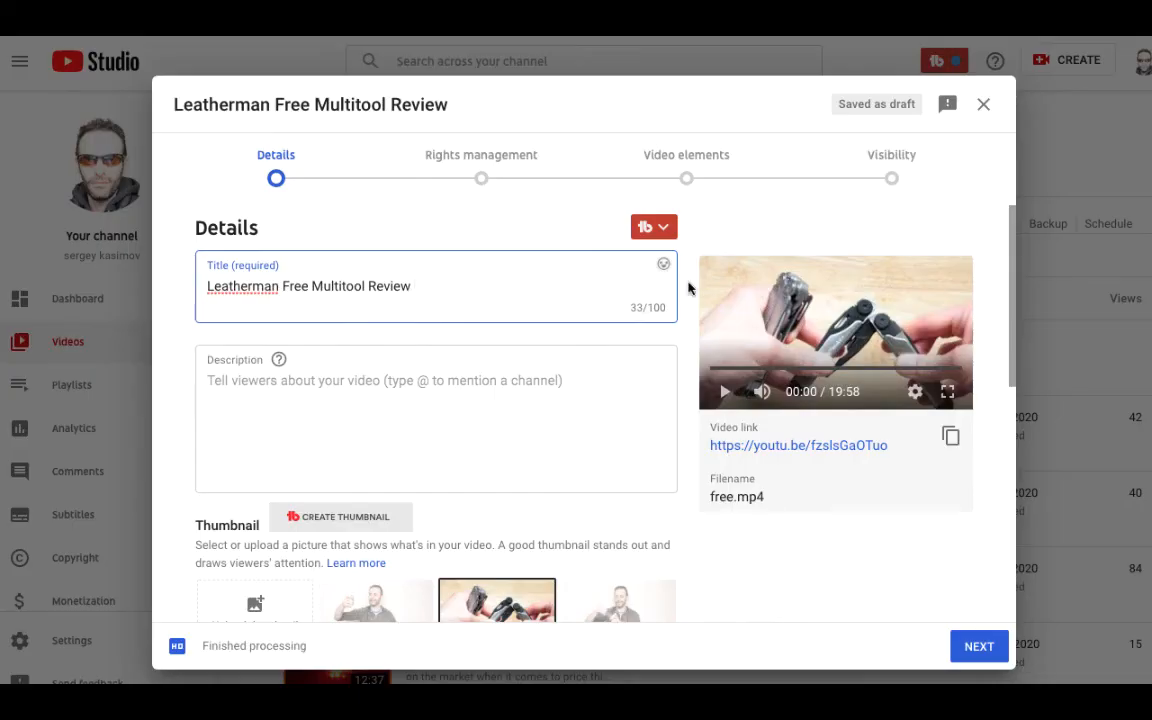
# Back in YouTube Studio, change the draft's title to "Leatherman Free P2 Multitool Honest Review".
pyautogui.click(422, 347)
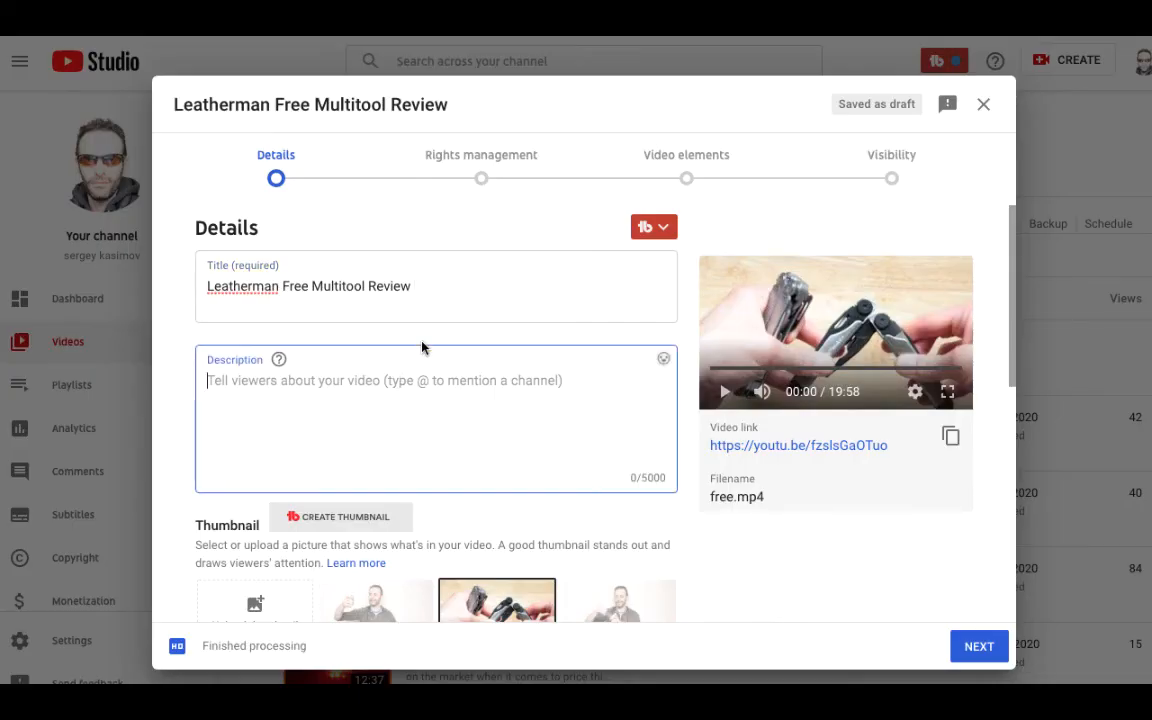
pyautogui.click(311, 286)
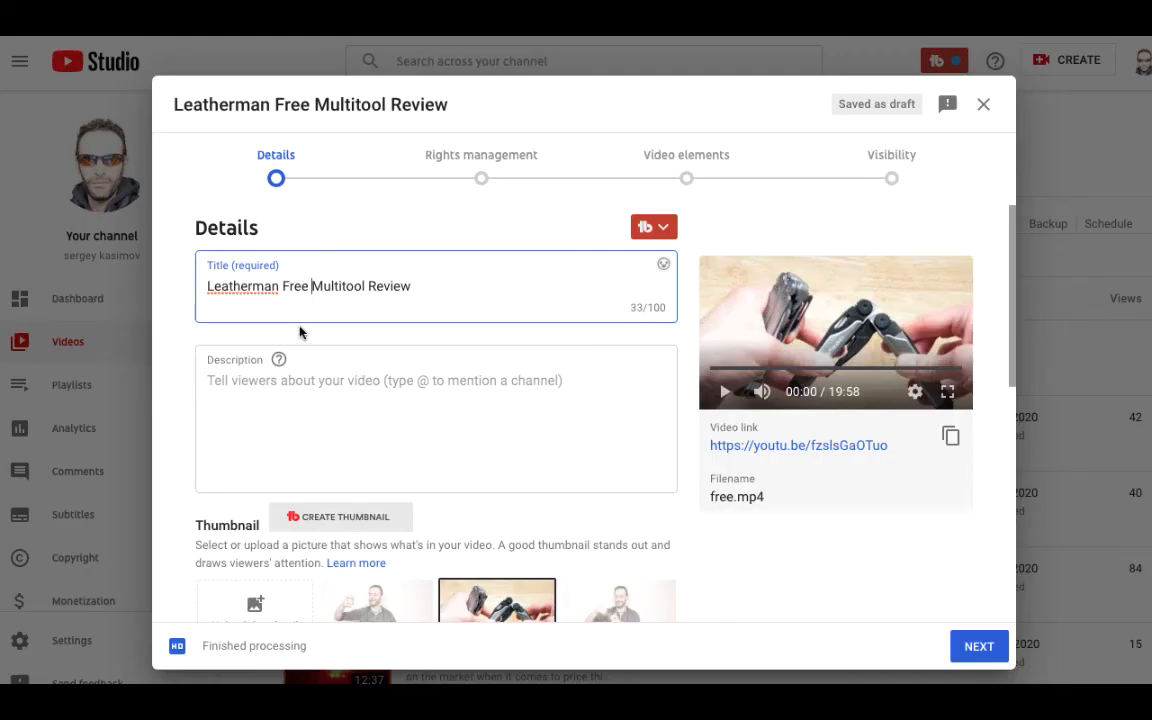
pyautogui.write('P')
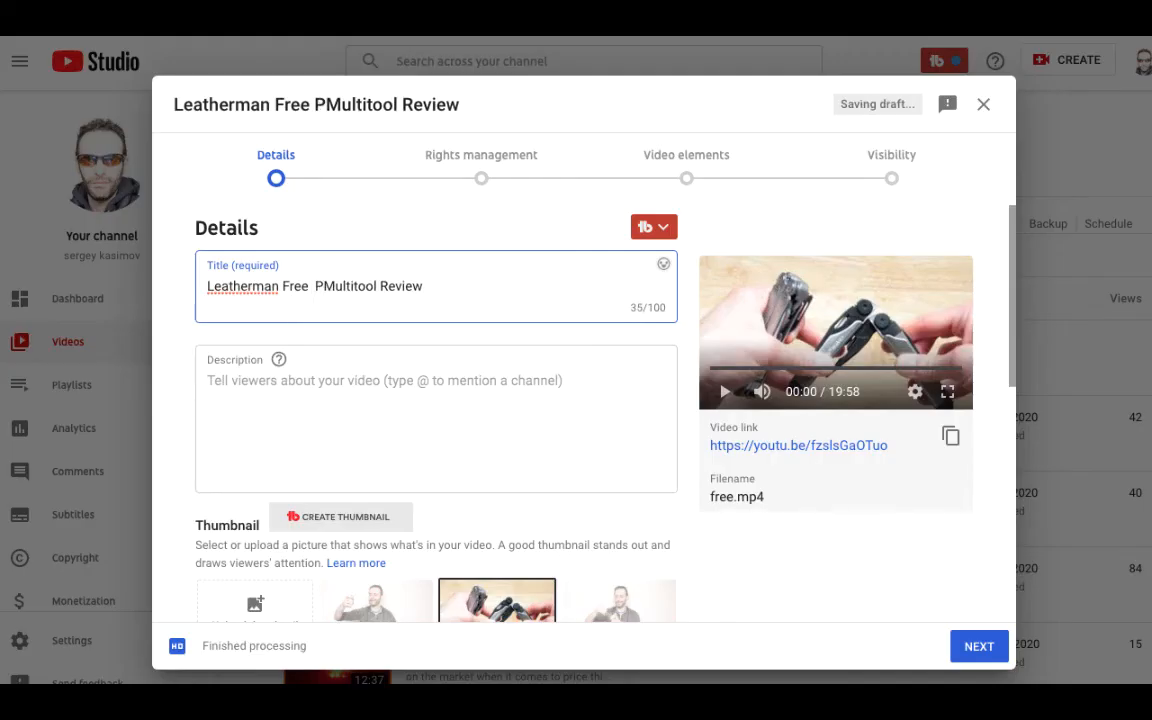
pyautogui.write('2')
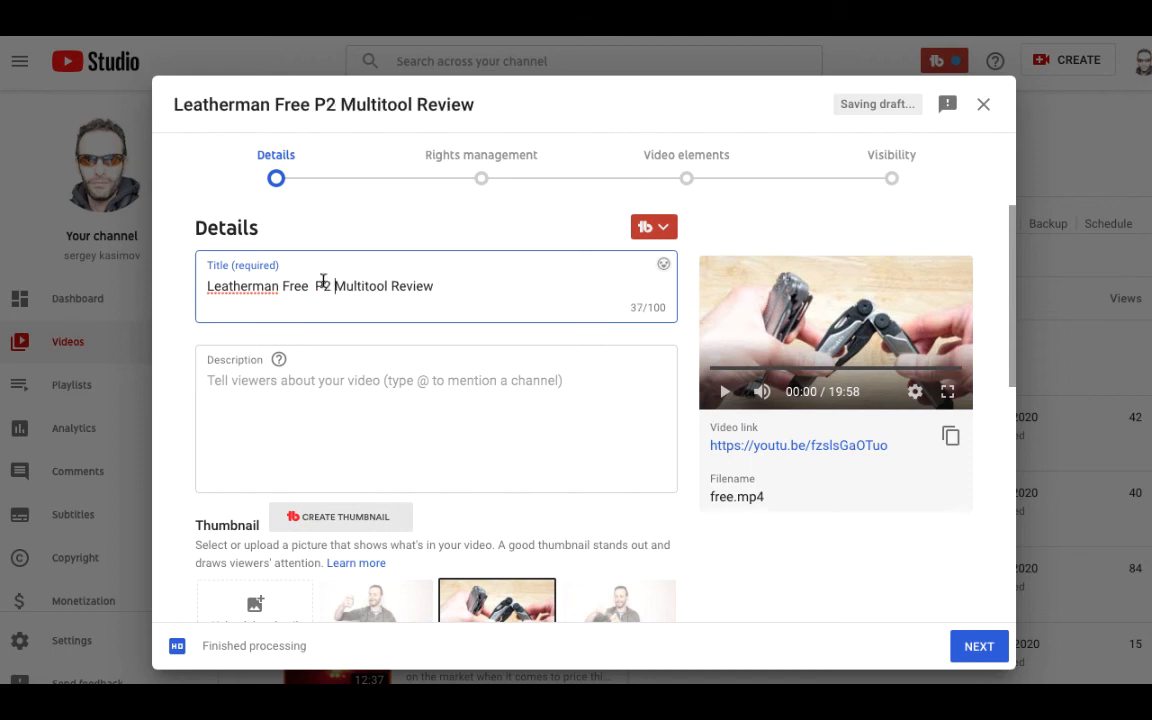
pyautogui.click(311, 286)
pyautogui.press('BackSpace')
pyautogui.click(388, 286)
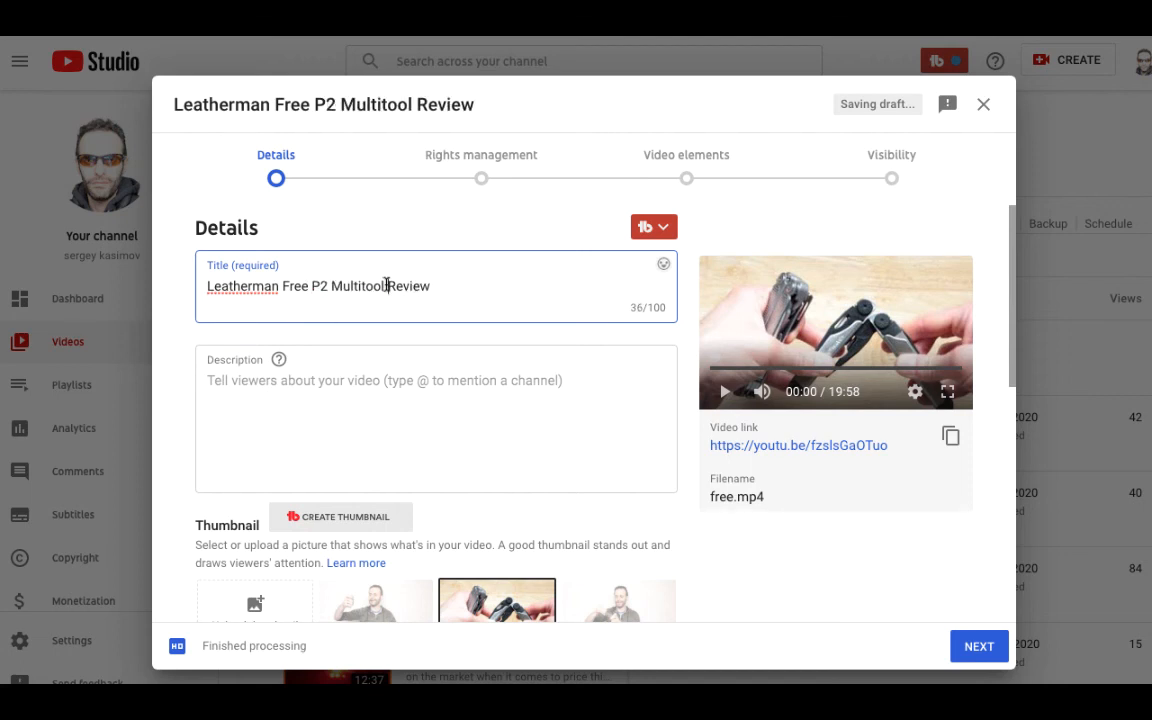
pyautogui.write('Honest')
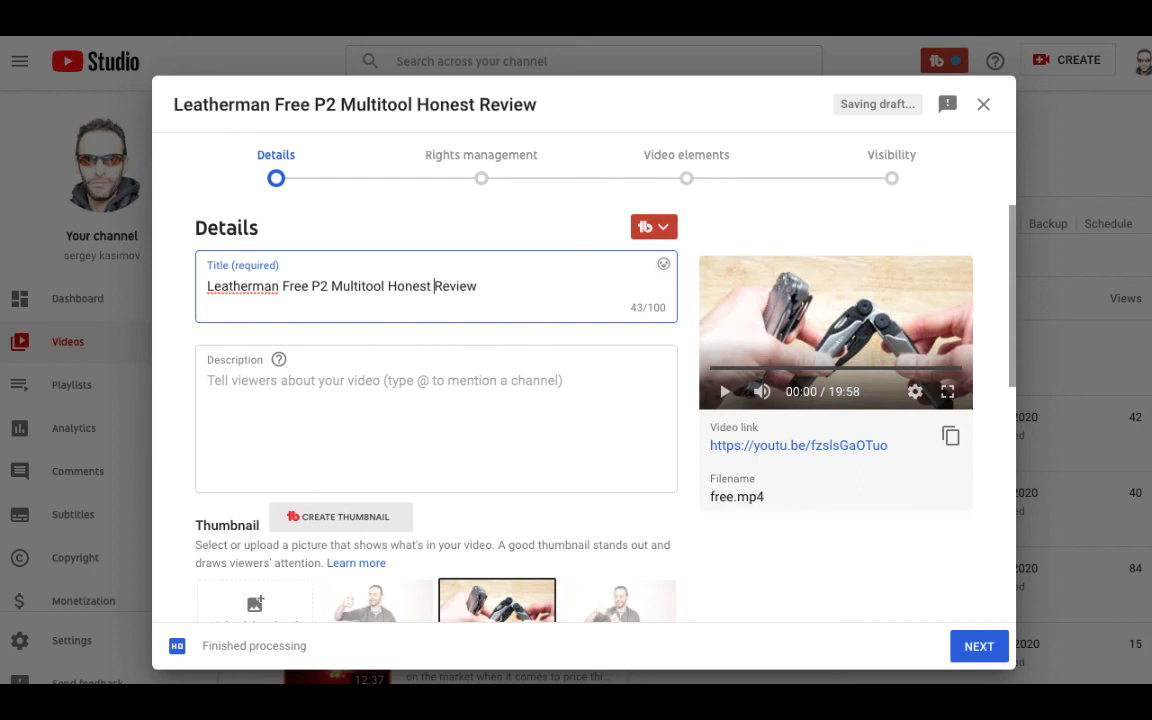
# Enter the video description "This is the complete review about the Free P2 leatherman".
pyautogui.click(358, 383)
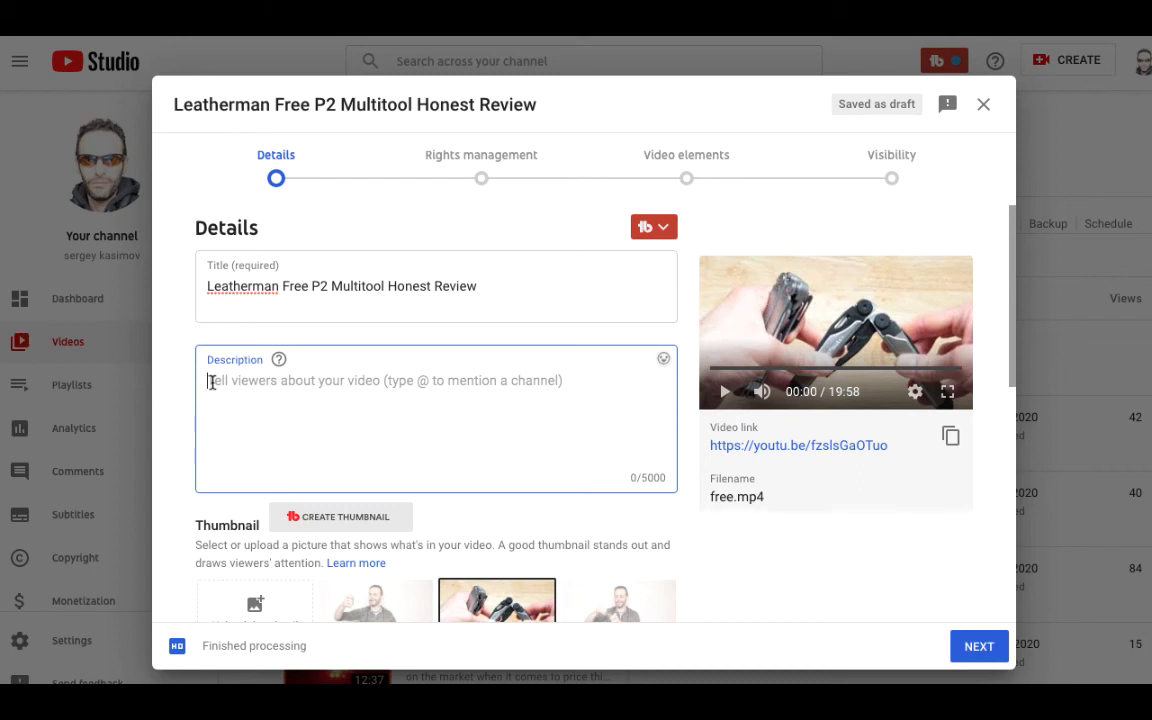
pyautogui.write('This is the')
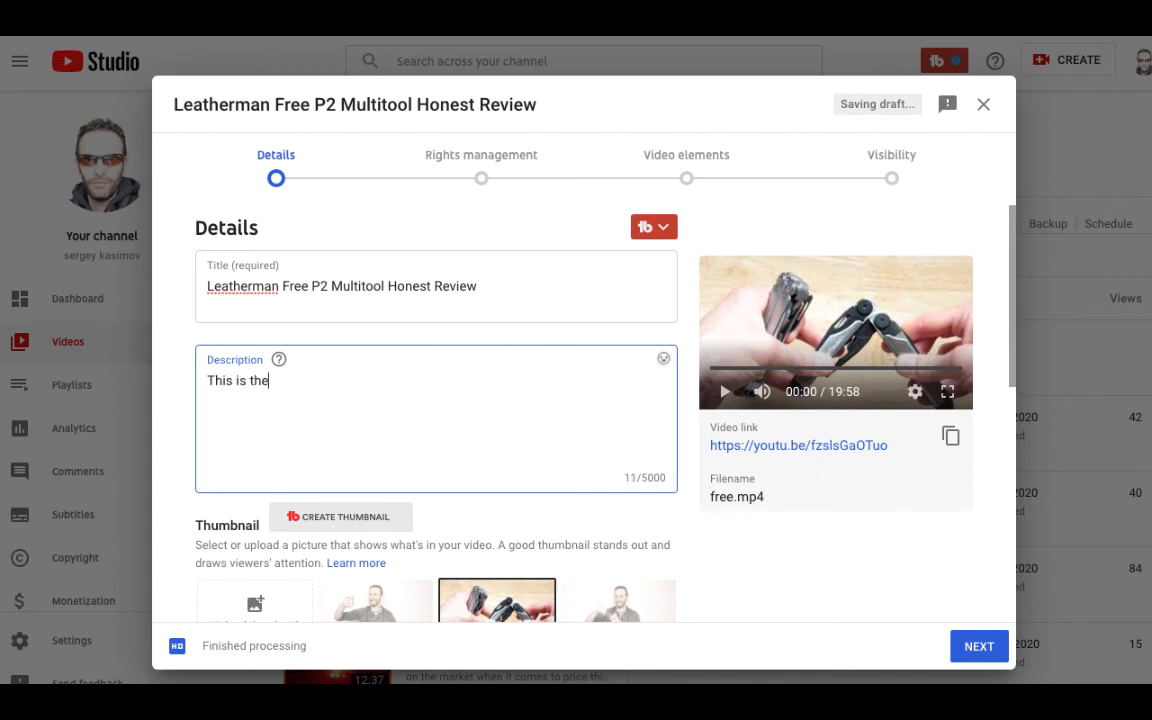
pyautogui.write(' complete e')
pyautogui.press('BackSpace')
pyautogui.write('review about the ')
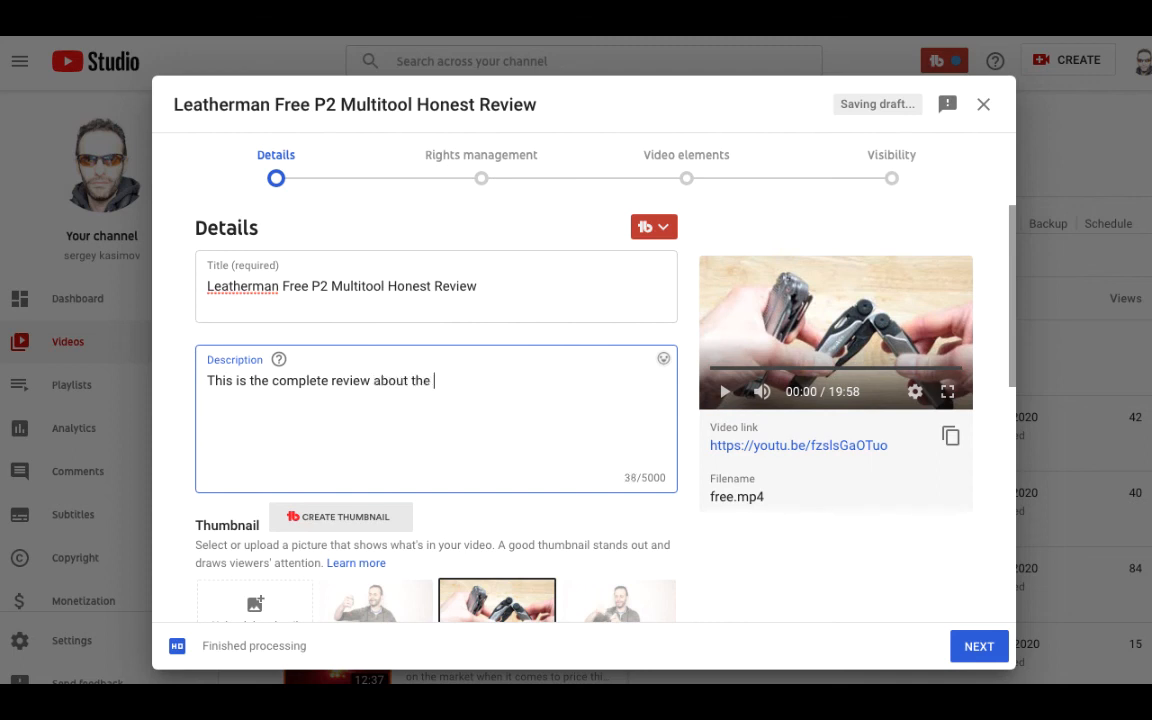
pyautogui.write('Free P2 leatherman')
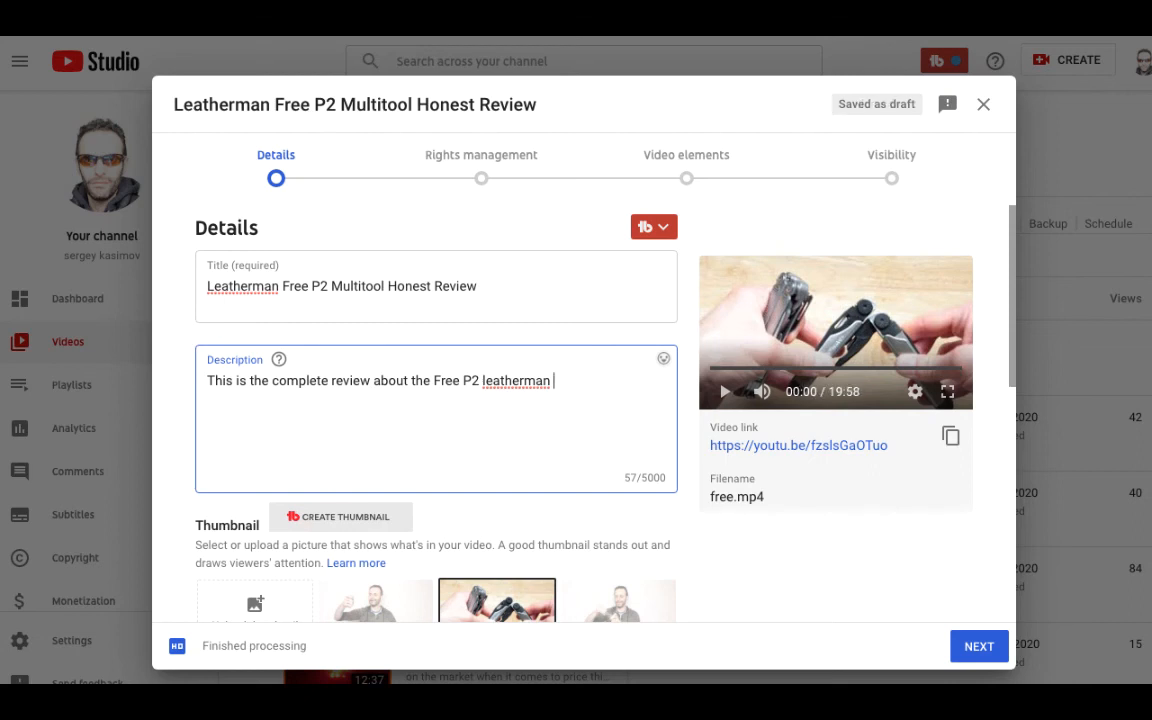
# Try to upload IMG_1864.jpeg from the Desktop as the video's custom thumbnail.
pyautogui.scroll(-1, 296, 419)
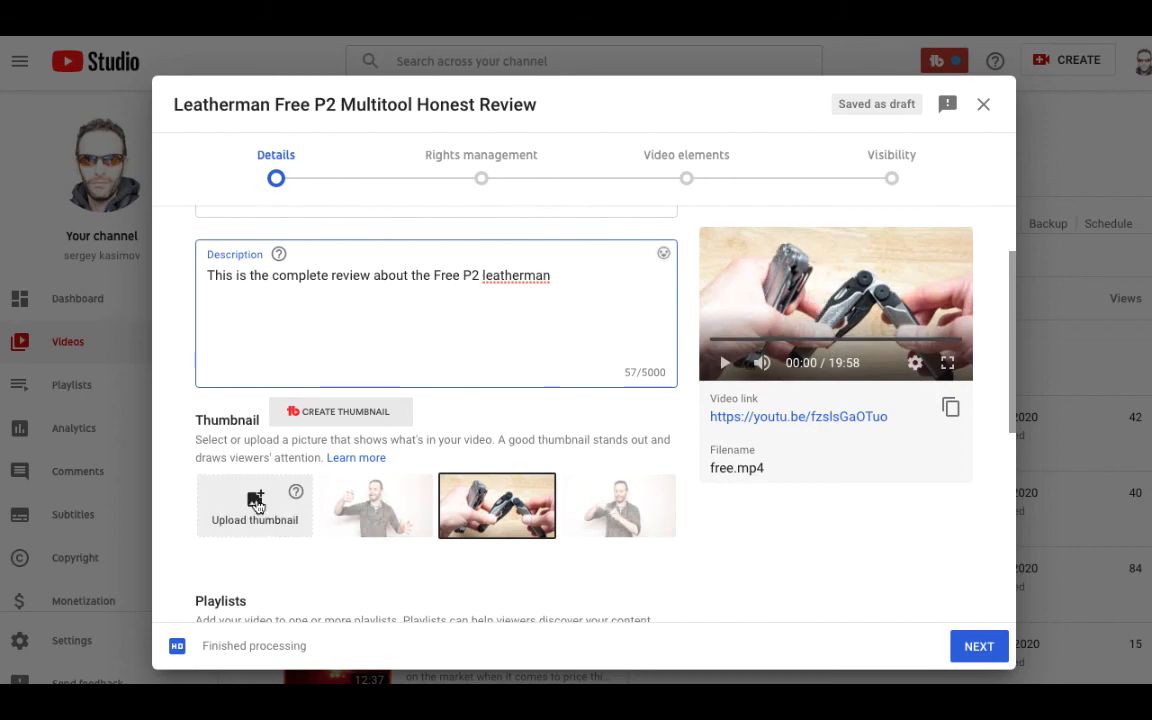
pyautogui.click(256, 505)
pyautogui.click(465, 108)
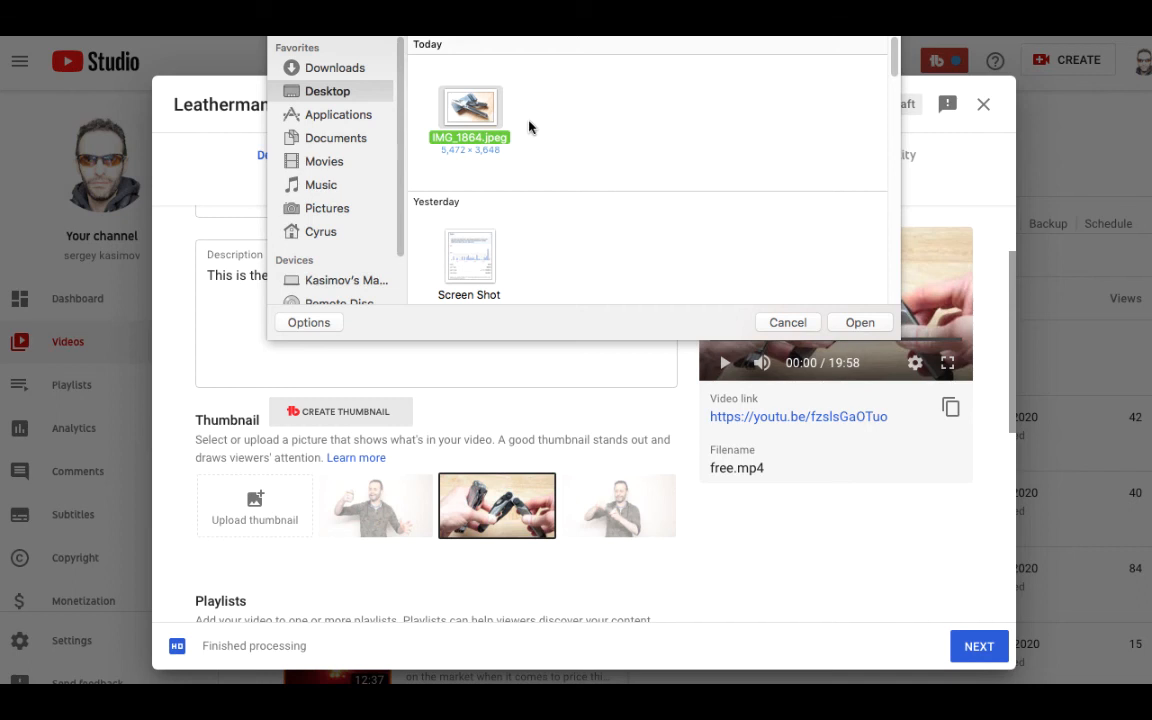
pyautogui.doubleClick(470, 120)
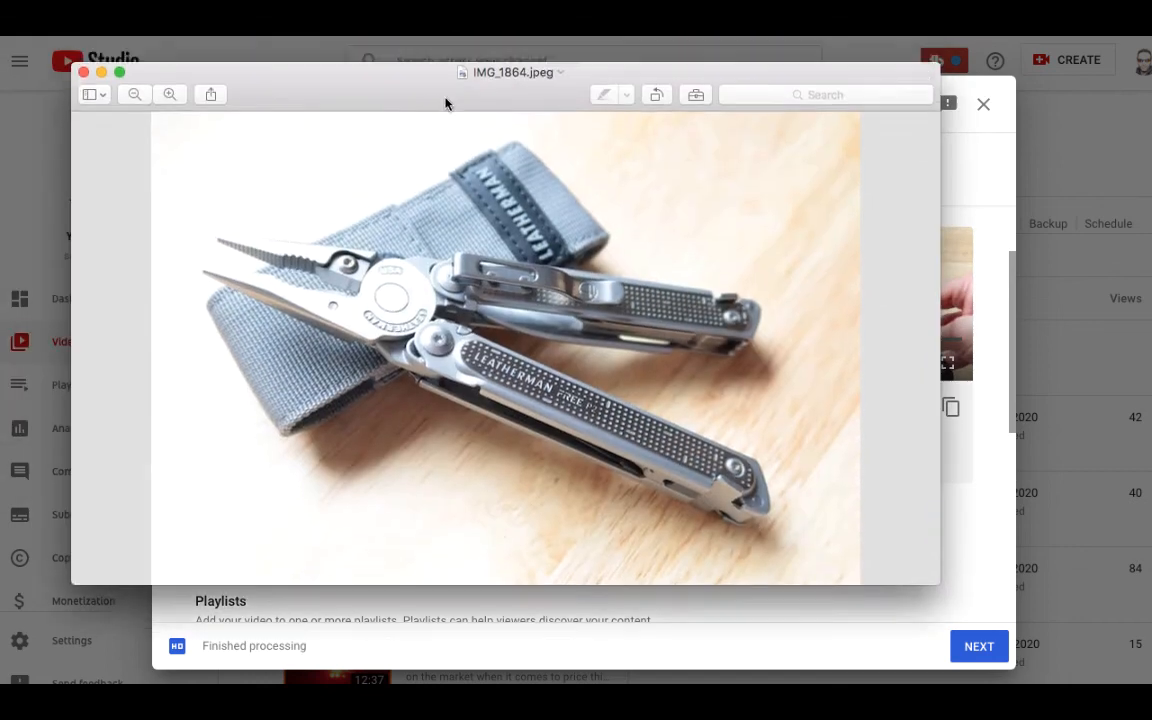
# Capture a screenshot of the photo area of IMG_1864.jpeg in the image viewer, and close the viewer window.
pyautogui.moveTo(444, 88); pyautogui.dragTo(406, 129)
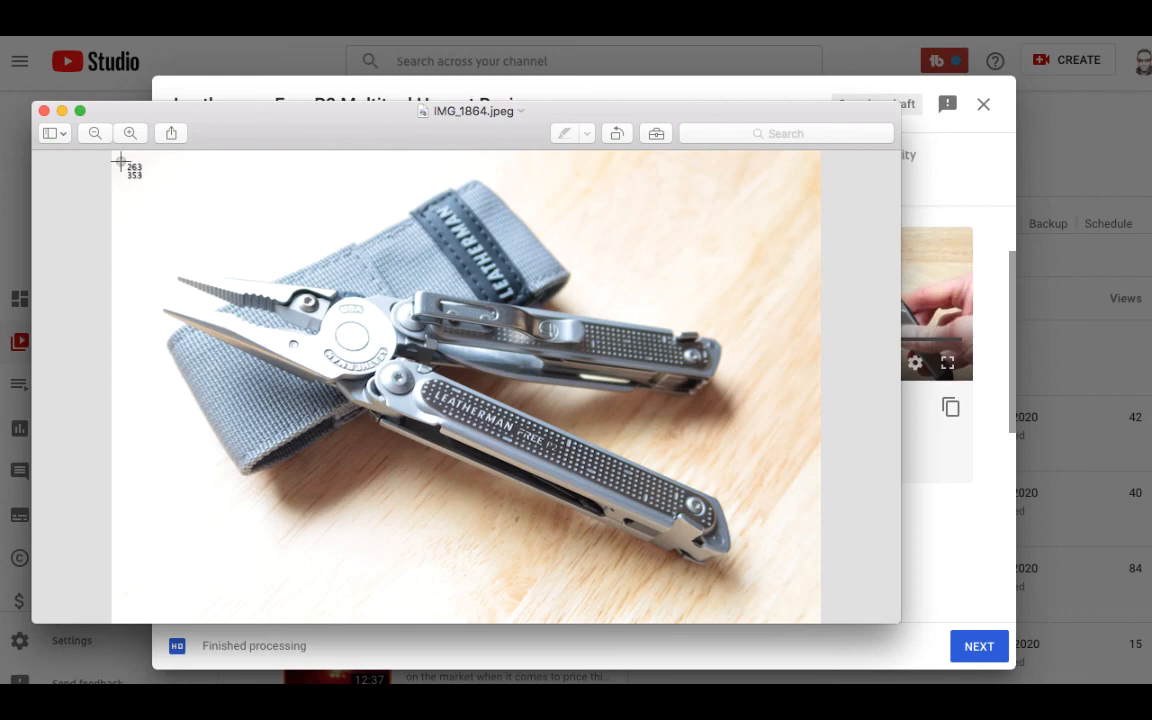
pyautogui.moveTo(116, 156); pyautogui.dragTo(816, 613)
pyautogui.click(44, 110)
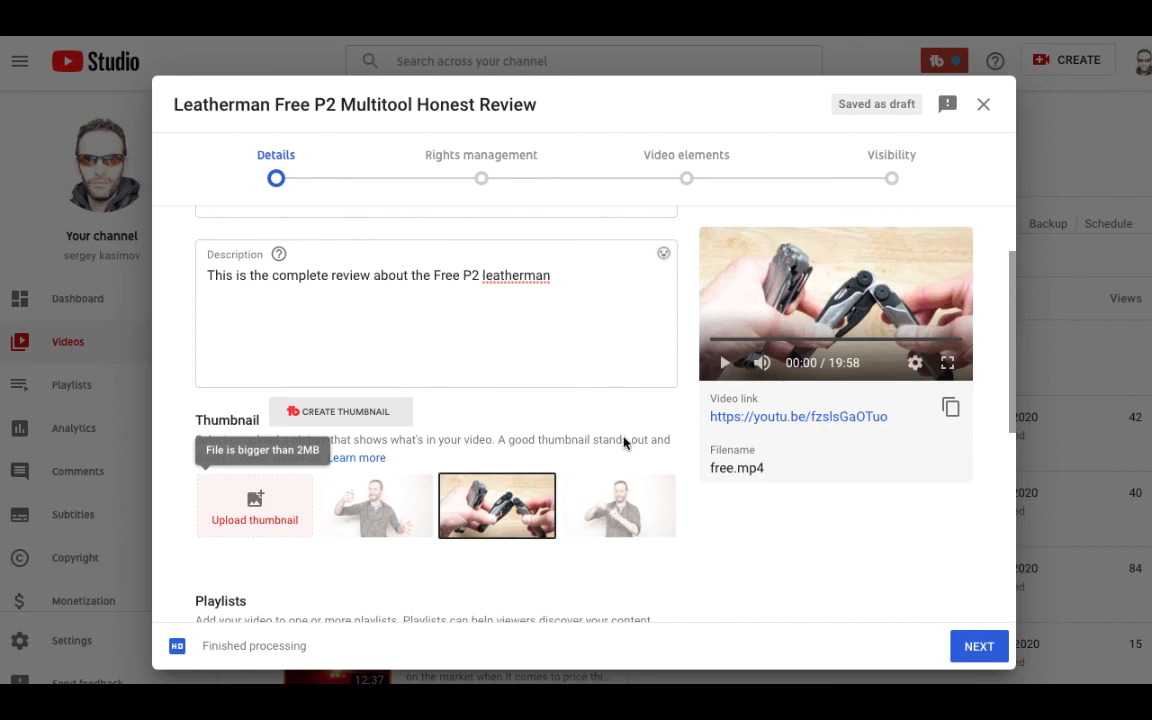
# Upload the new screenshot of the multitool photo from the Desktop as the video's custom thumbnail.
pyautogui.click(255, 498)
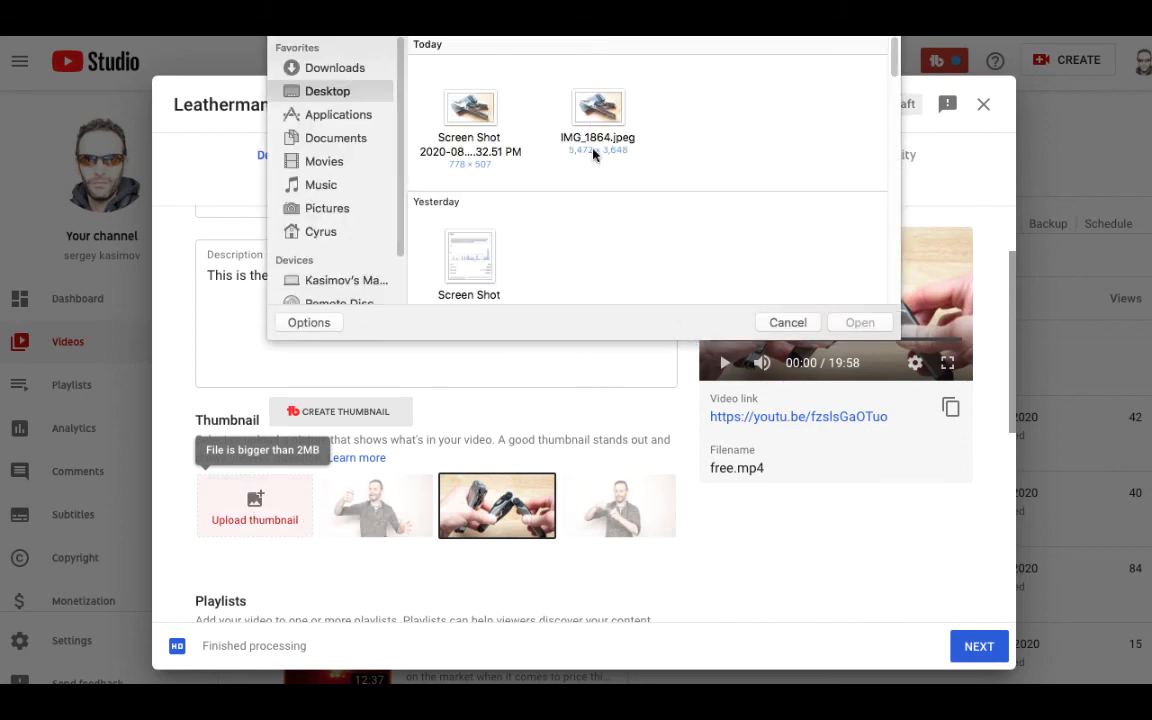
pyautogui.click(445, 138)
pyautogui.click(860, 322)
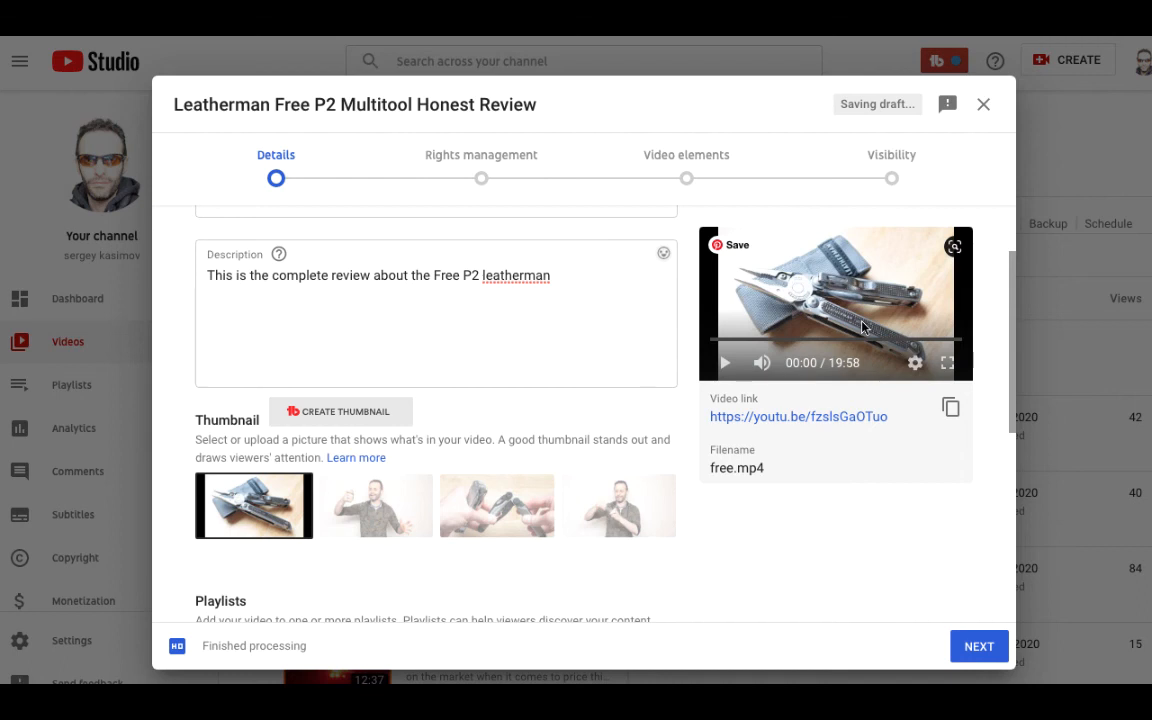
# Add the hashtags "#leatherman #freep2 #leathermanfreep2" below the description text, separated by a blank line.
pyautogui.scroll(1, 494, 320)
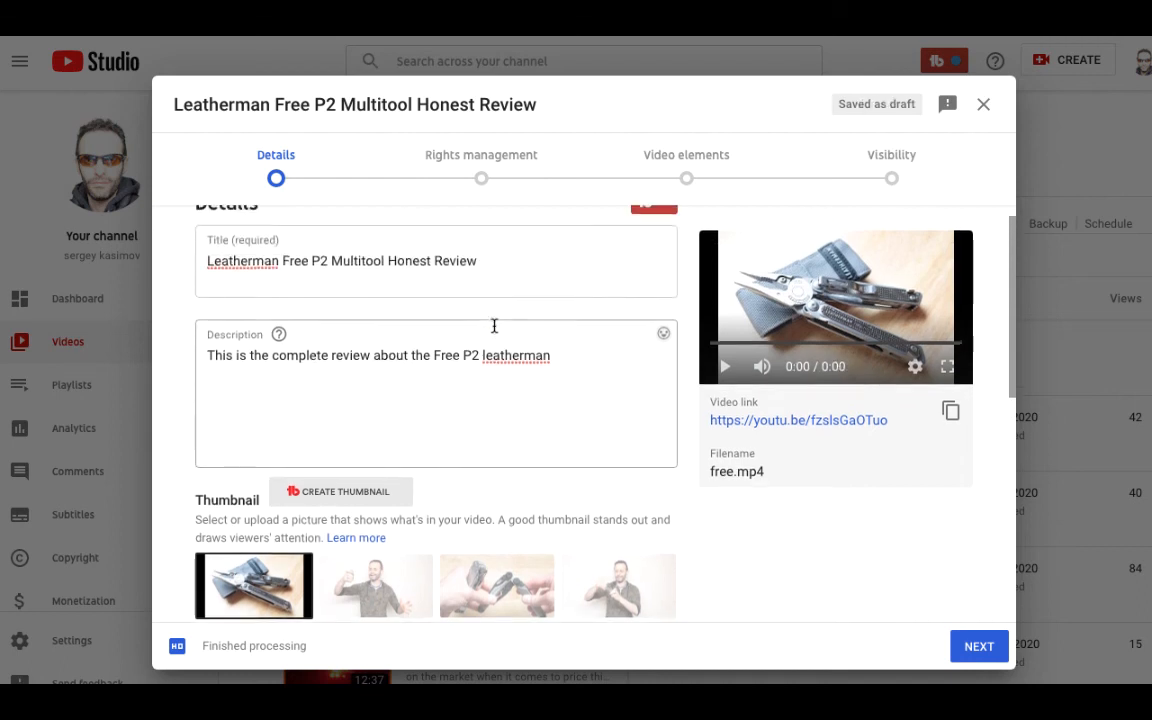
pyautogui.click(584, 373)
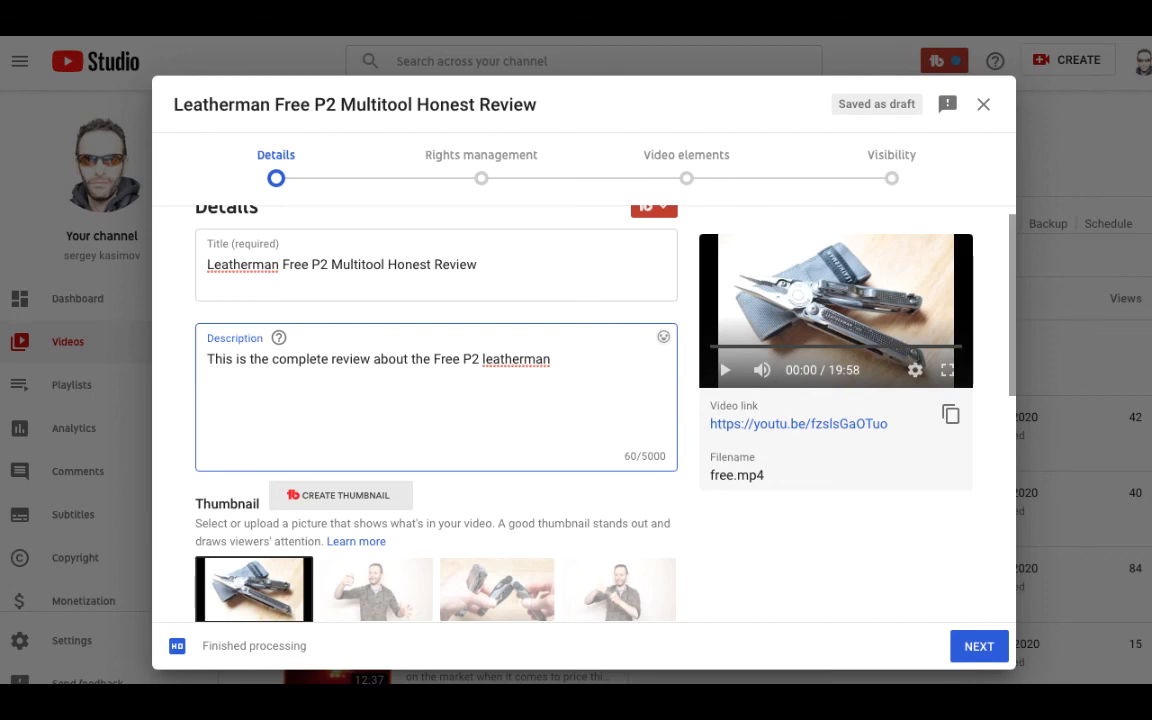
pyautogui.write('#leatherman ')
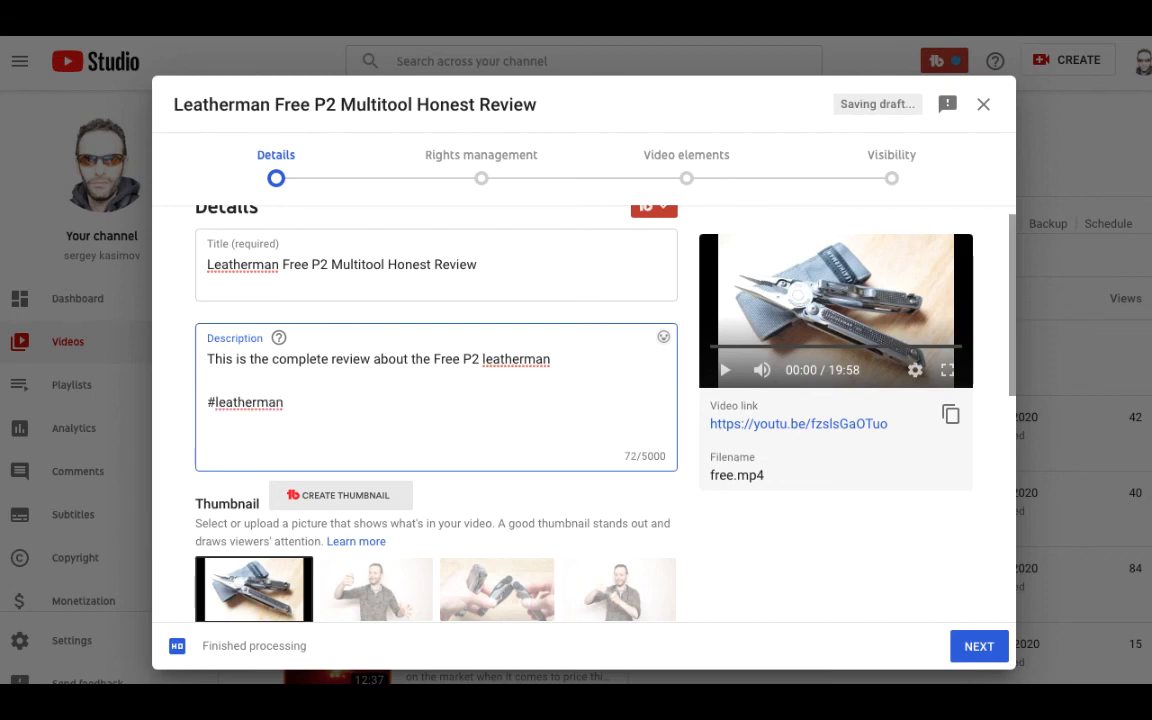
pyautogui.write('#freep2 ')
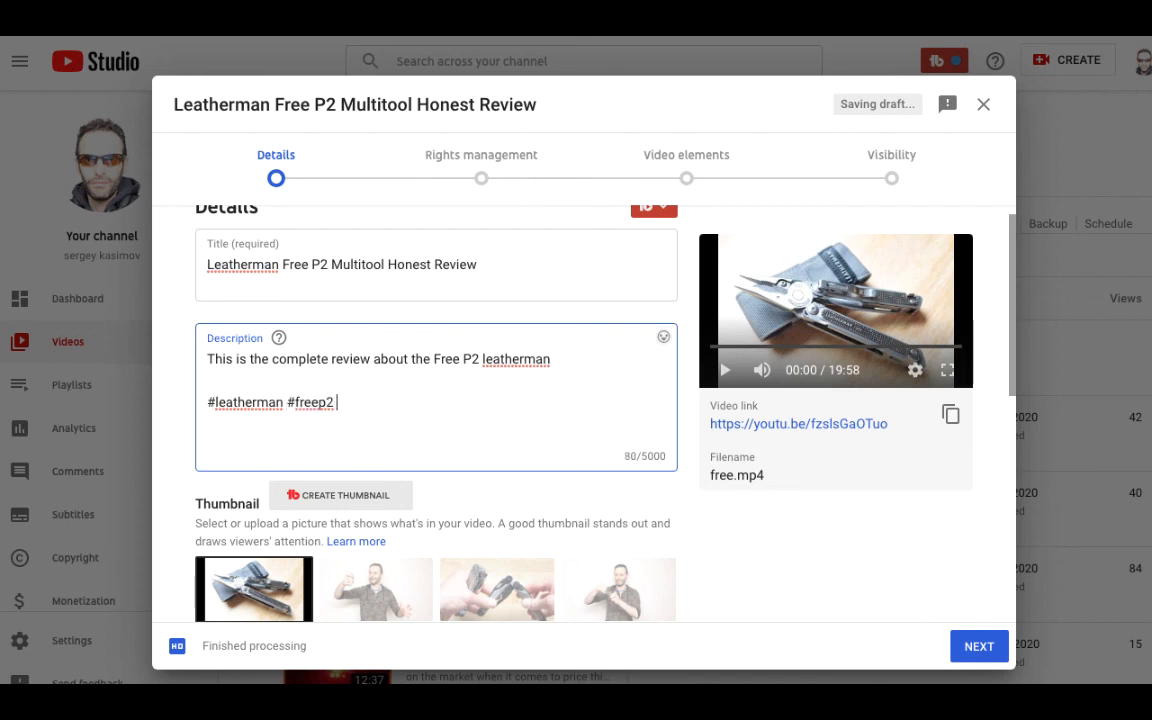
pyautogui.write('#leatherman')
pyautogui.write('free')
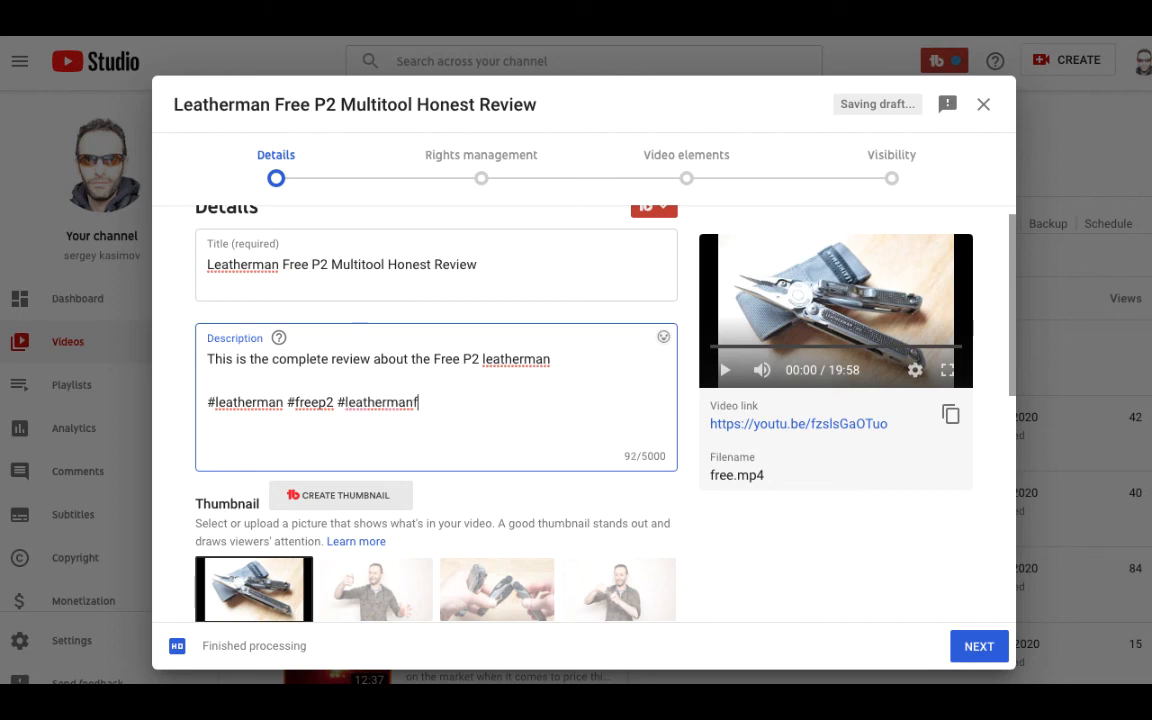
pyautogui.write('p2')
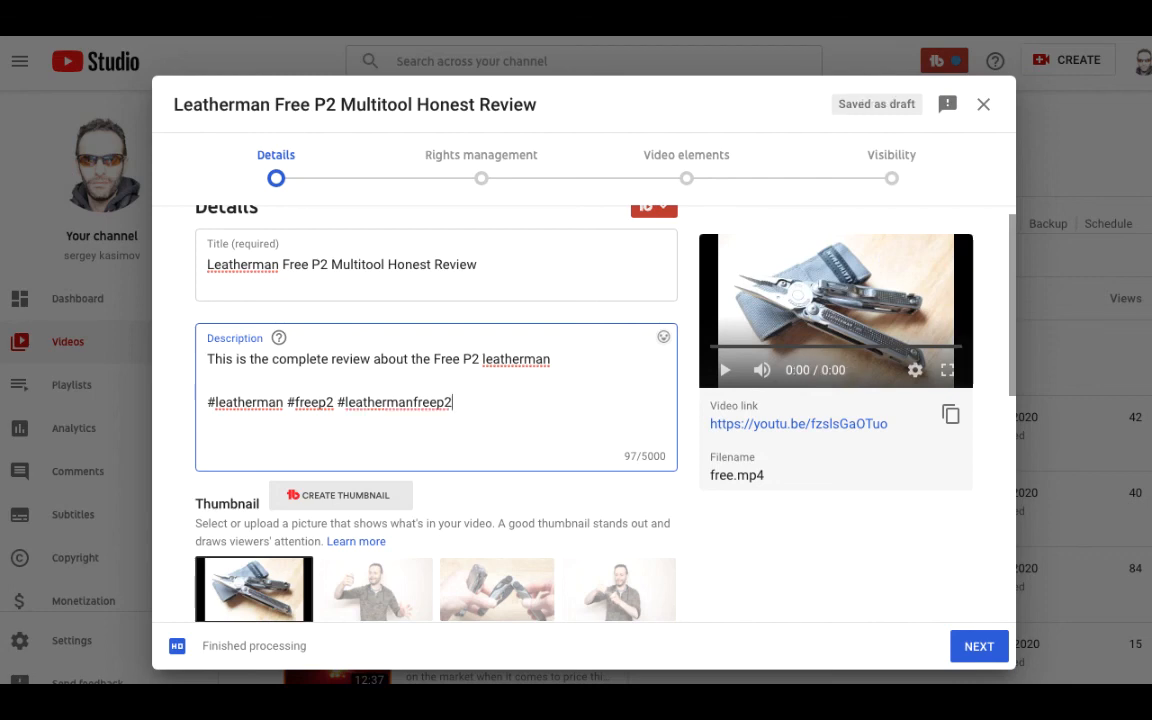
# Add the video to the "GeekTech Show & Reviews" playlist.
pyautogui.scroll(-10, 412, 271)
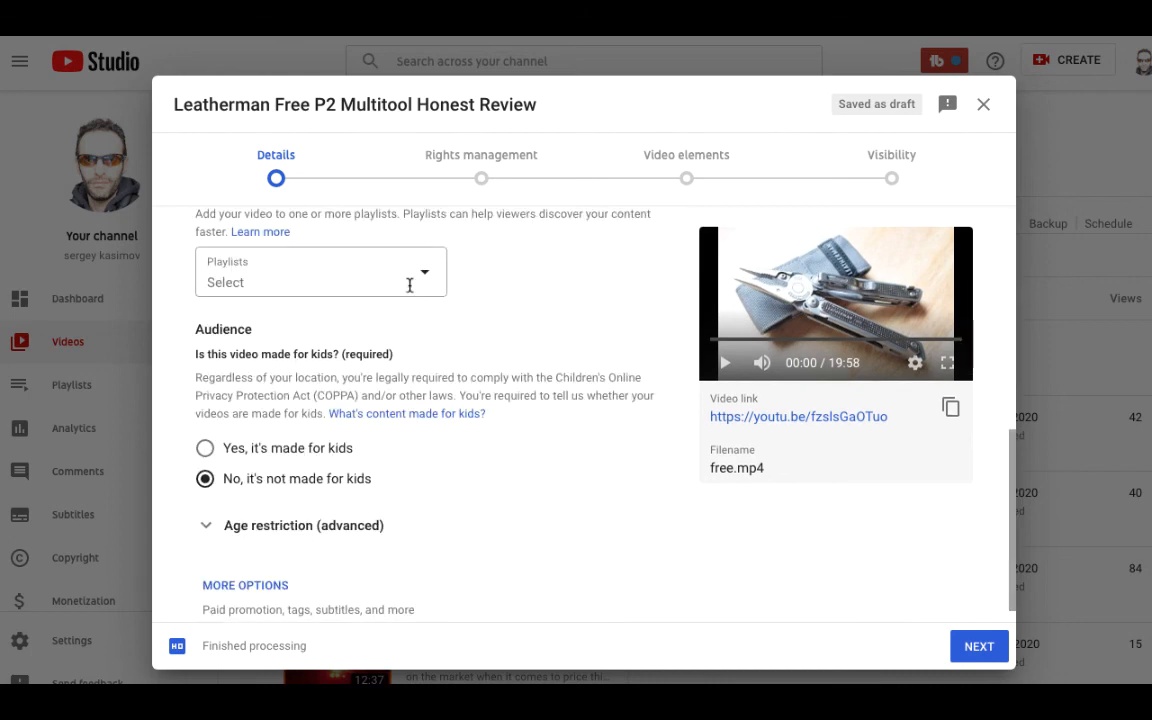
pyautogui.click(409, 284)
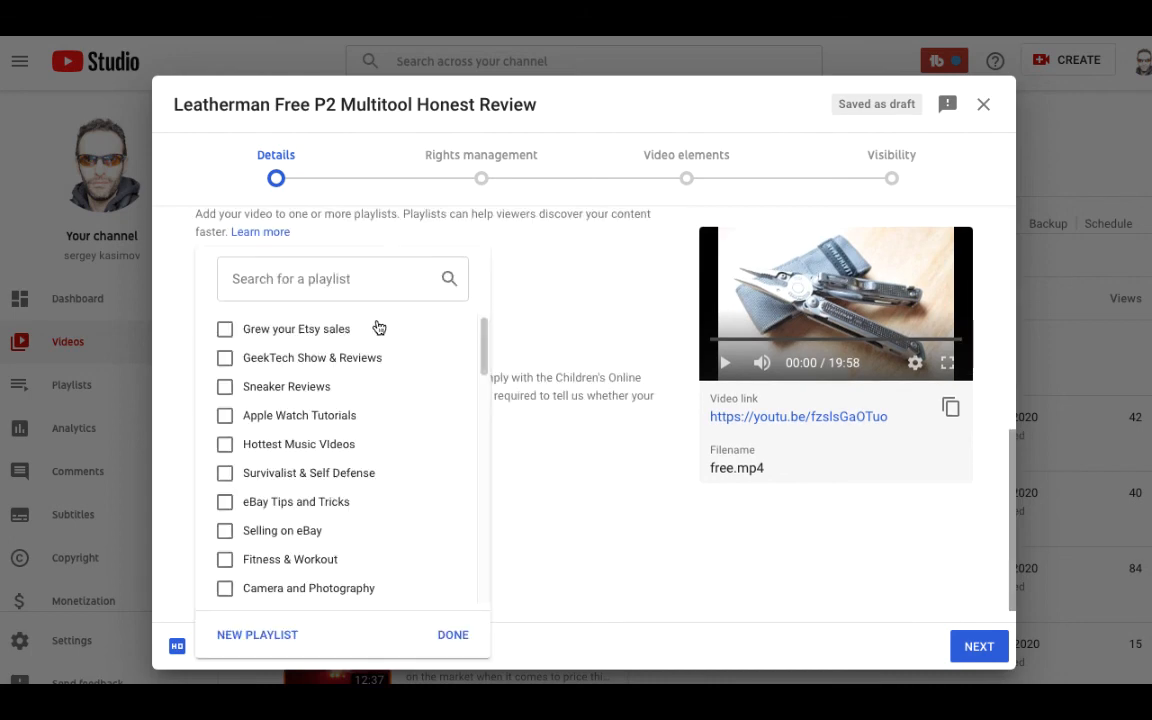
pyautogui.click(321, 360)
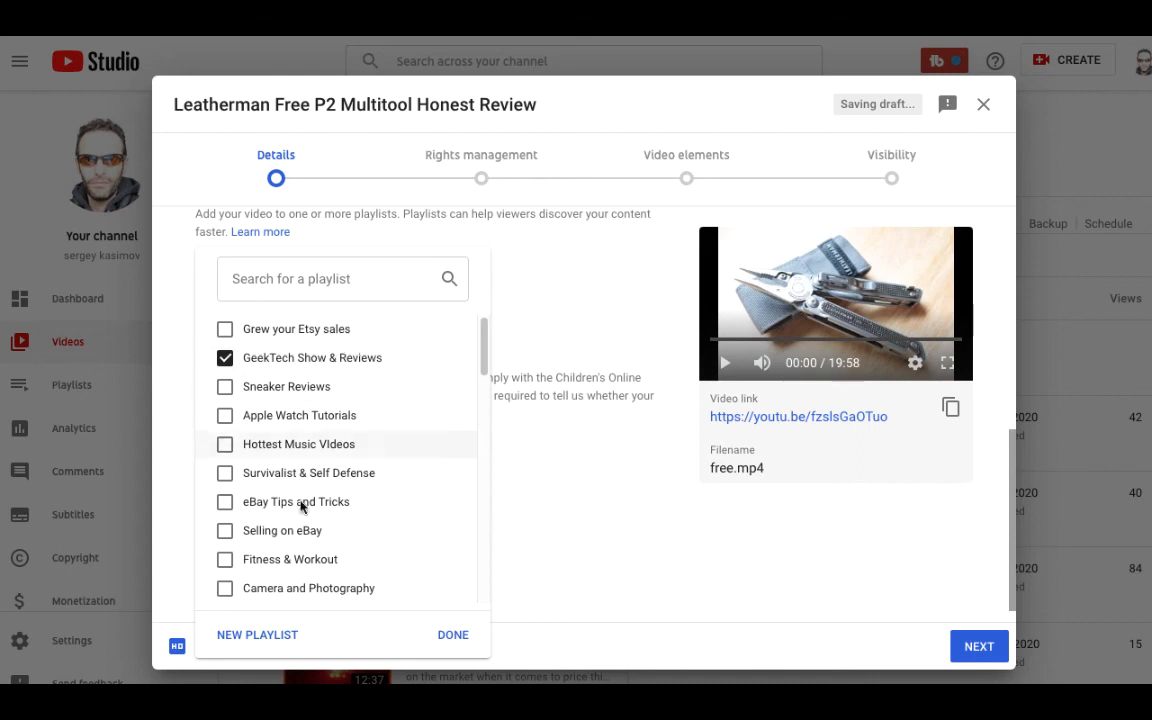
pyautogui.click(450, 645)
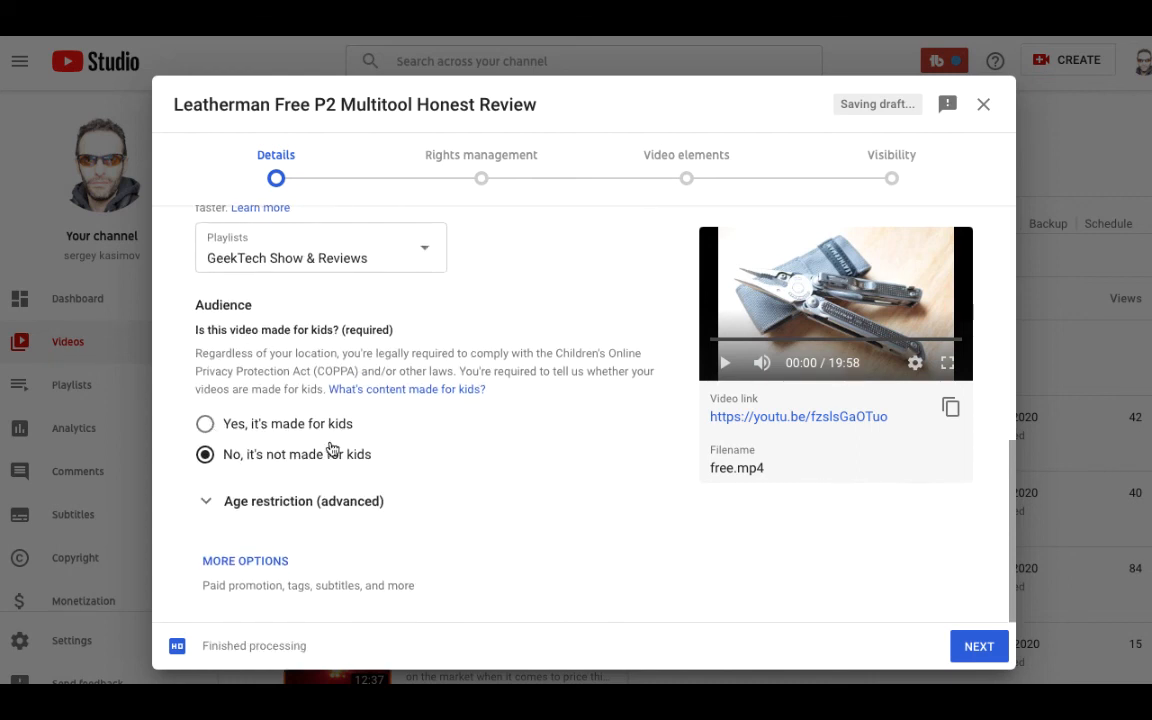
# Show the additional video options and paste the copied competitor tags into the video's tags.
pyautogui.click(267, 567)
pyautogui.scroll(-4, 594, 563)
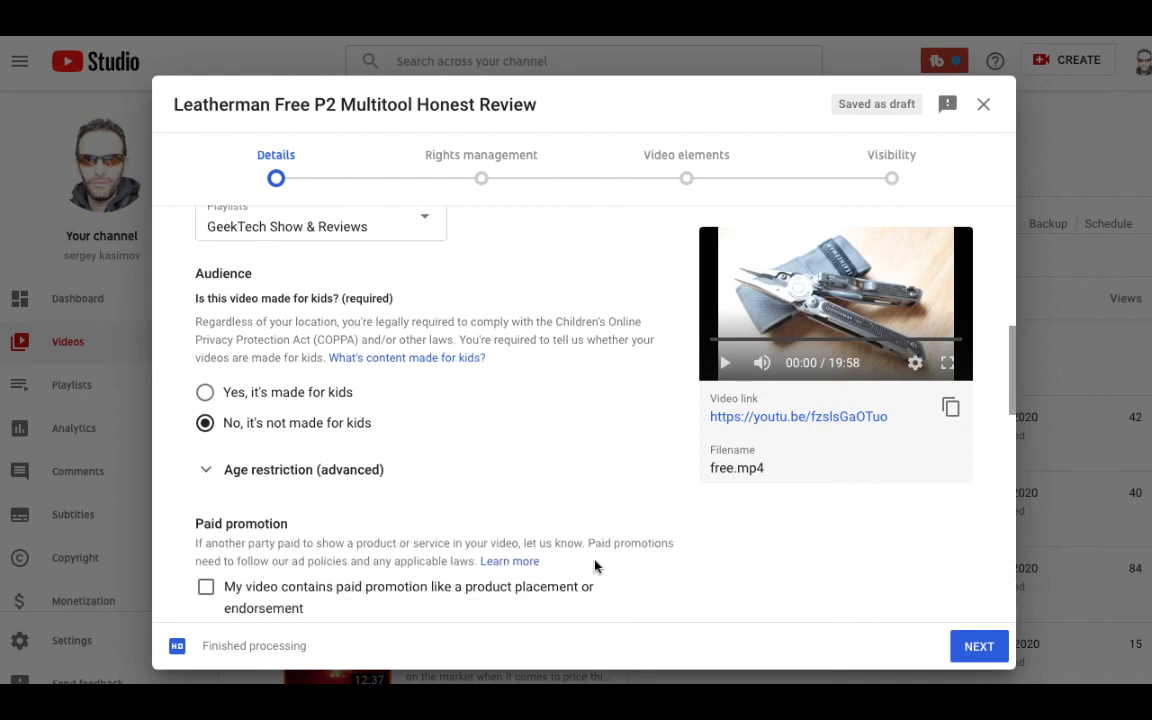
pyautogui.rightClick(449, 397)
pyautogui.click(505, 519)
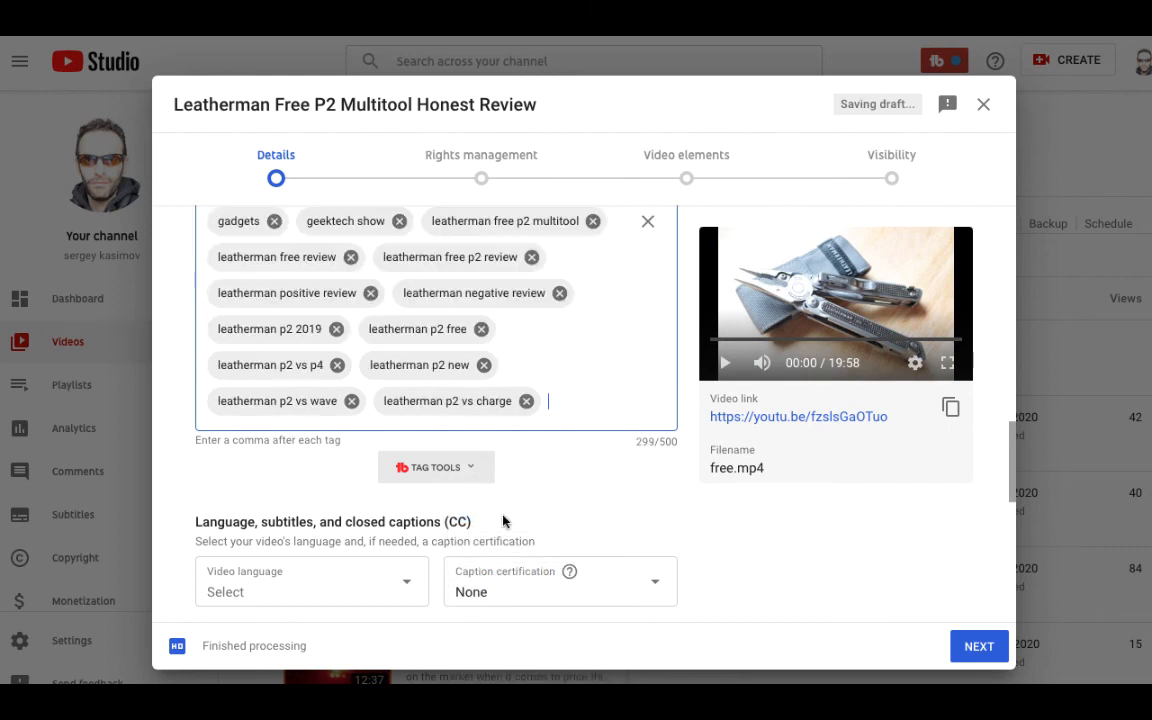
# Change the year in the tag "leatherman p2 2019" so it reads "leatherman p2 2020".
pyautogui.scroll(1, 560, 360)
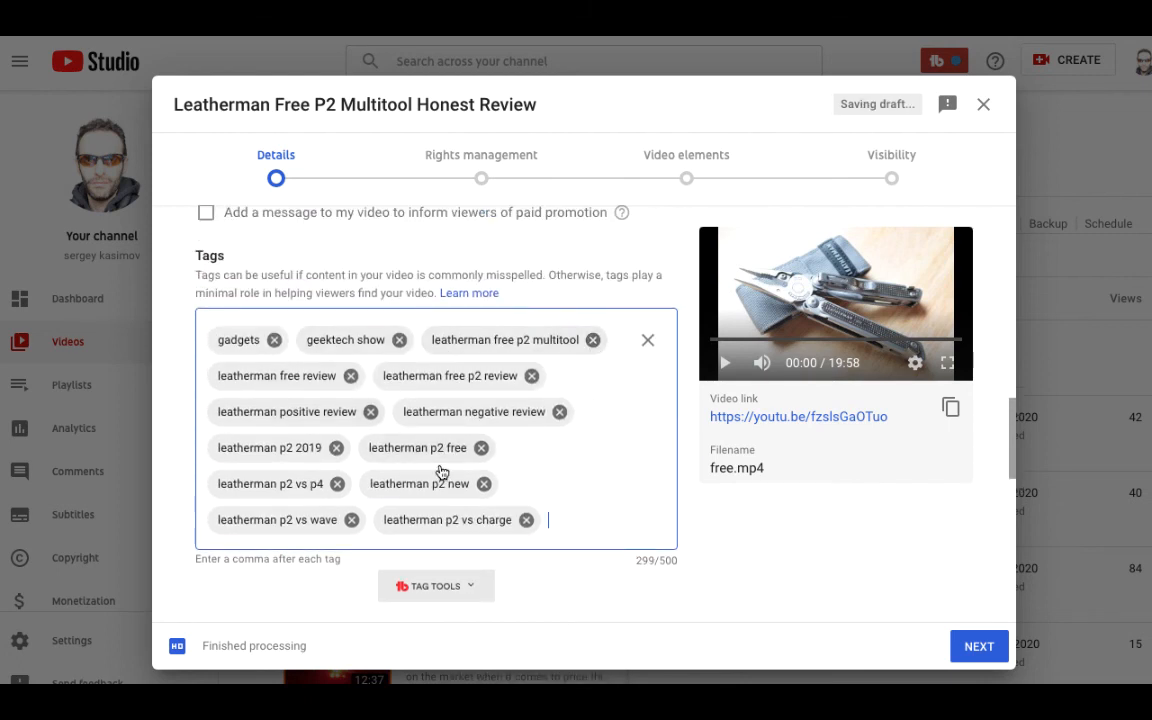
pyautogui.click(318, 449)
pyautogui.press('BackSpace')
pyautogui.press('BackSpace')
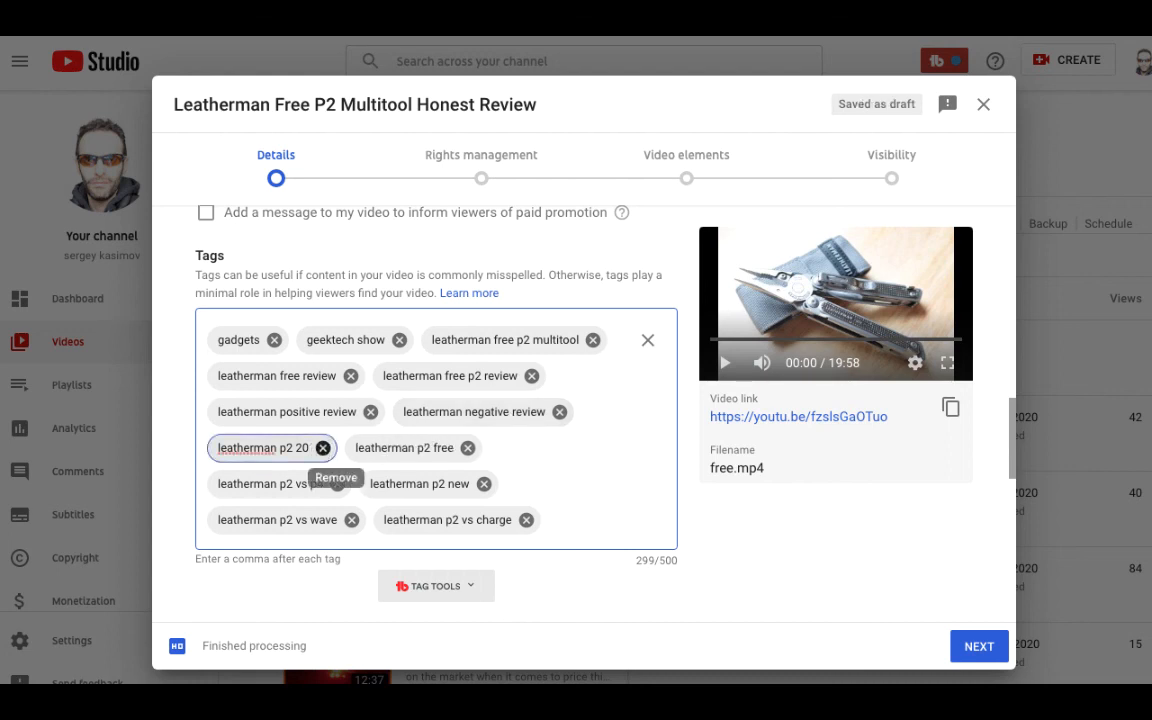
pyautogui.write('20')
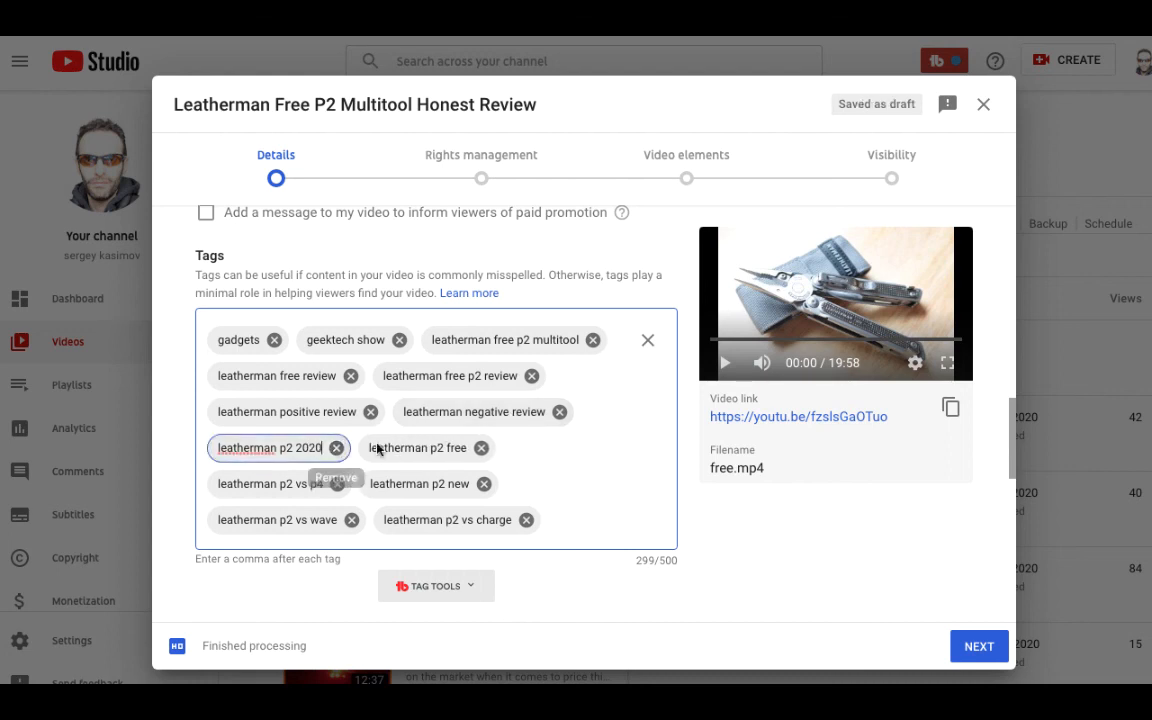
pyautogui.click(571, 478)
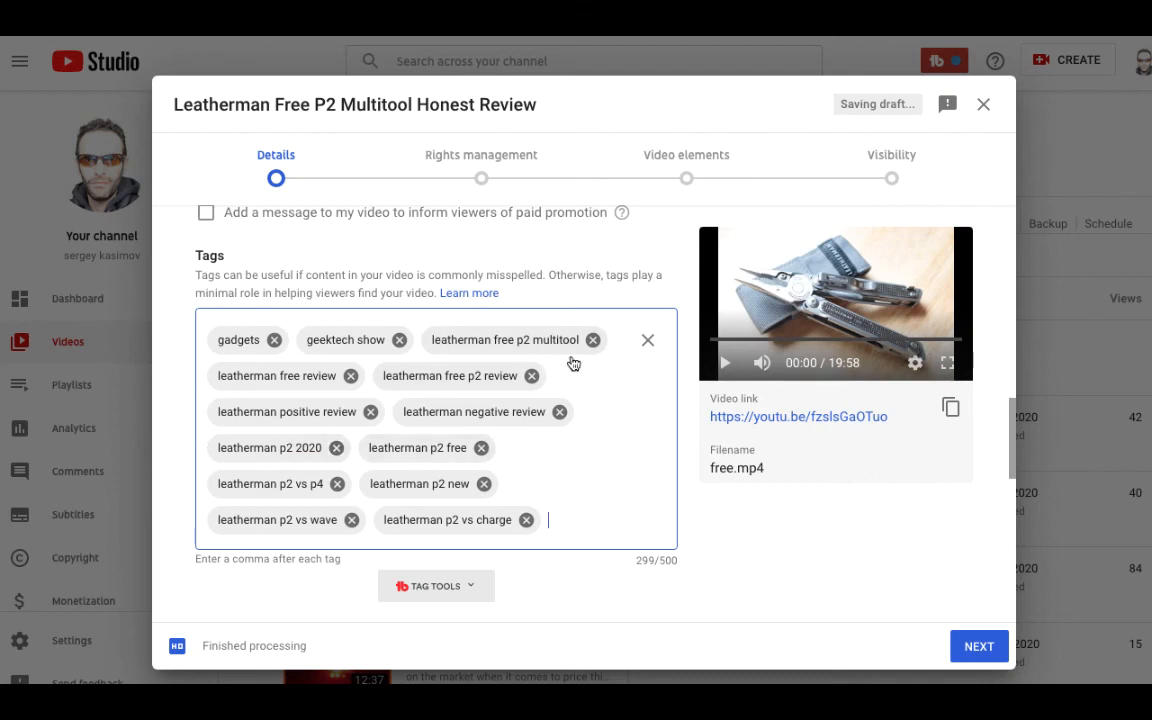
# Add the tags "leatherman" and "leatherman p2" to the end of the video's tag list.
pyautogui.scroll(-1, 548, 468)
pyautogui.scroll(-1, 548, 468)
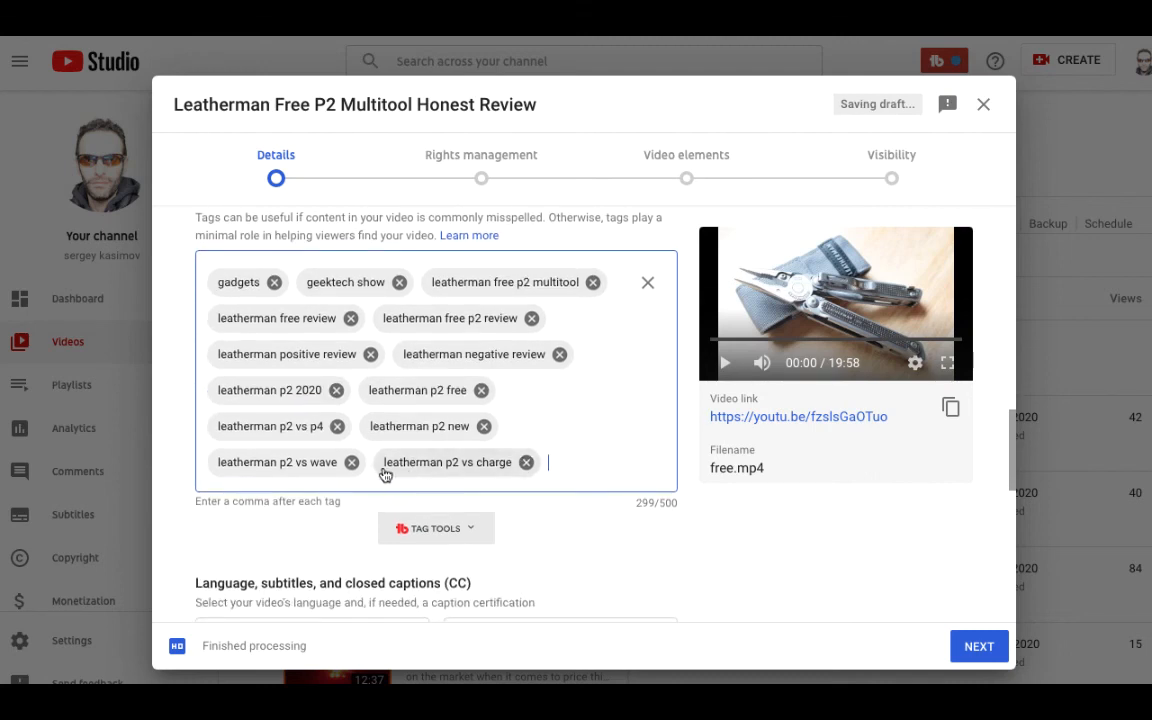
pyautogui.scroll(1, 656, 458)
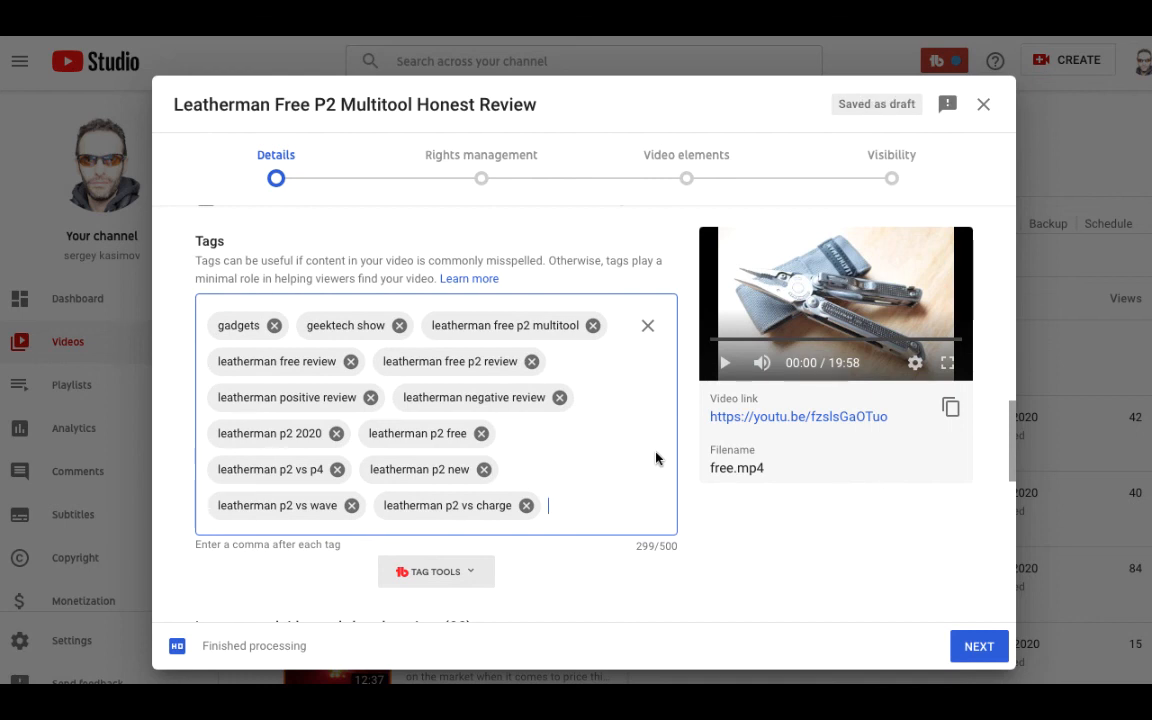
pyautogui.scroll(-4, 555, 391)
pyautogui.scroll(5, 545, 424)
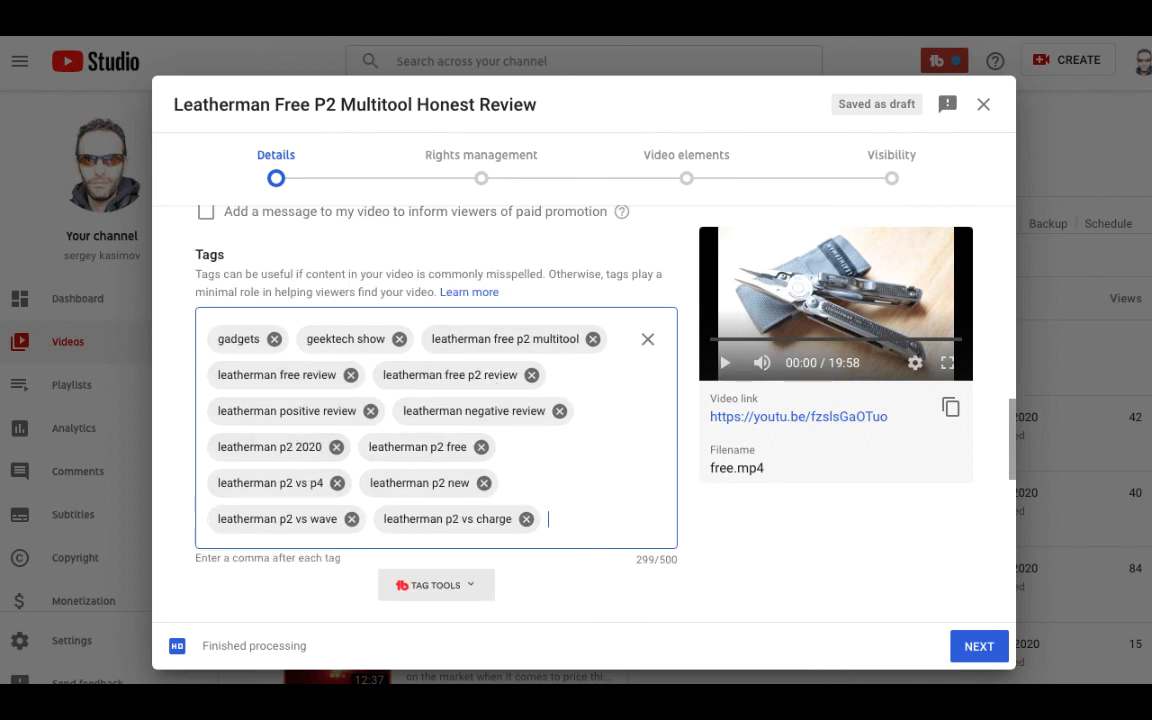
pyautogui.write('leatherman')
pyautogui.scroll(-1, 635, 510)
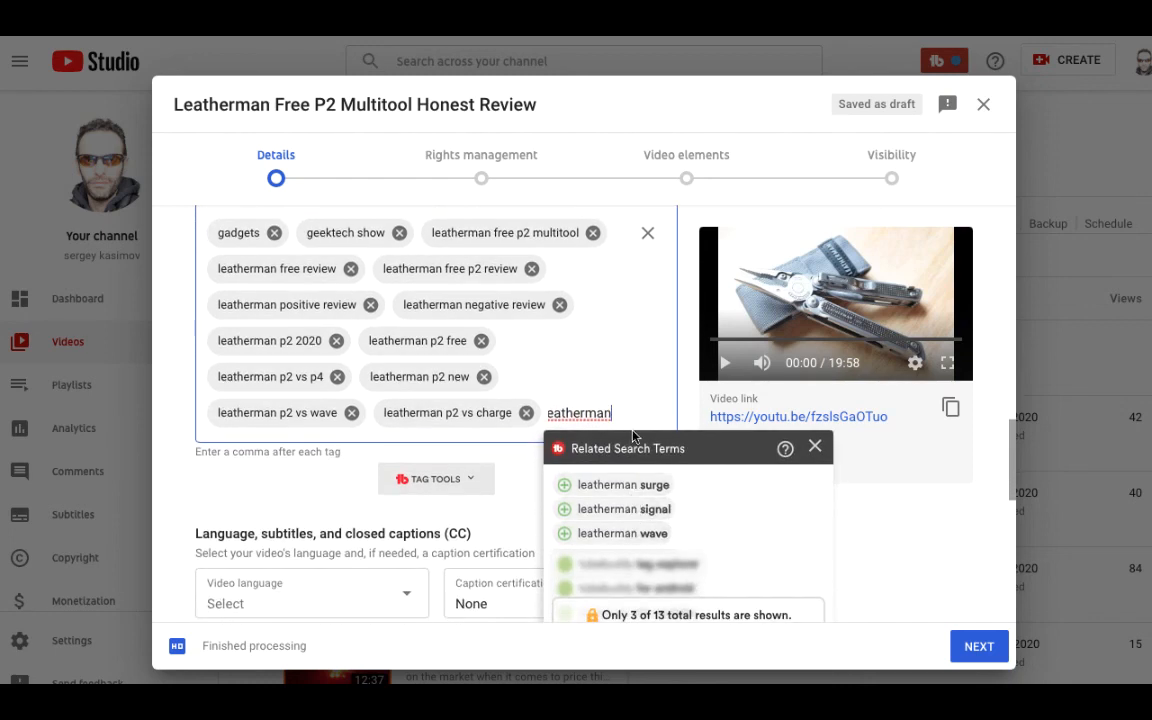
pyautogui.press('Return')
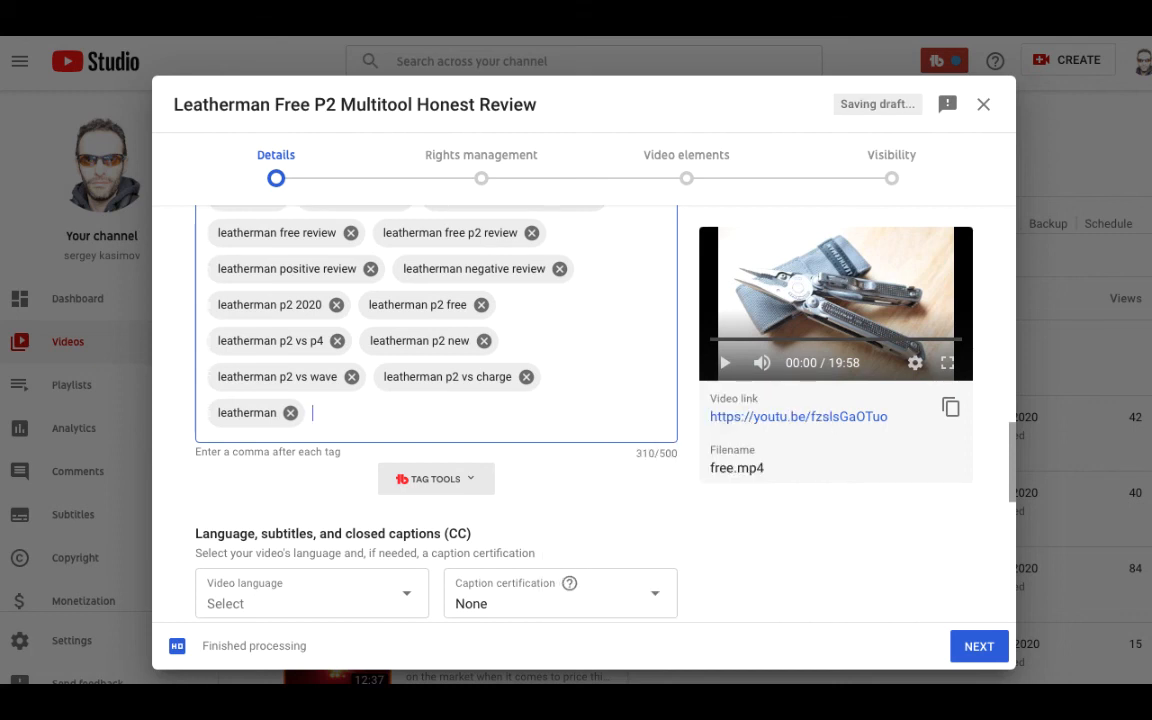
pyautogui.write('leatherman')
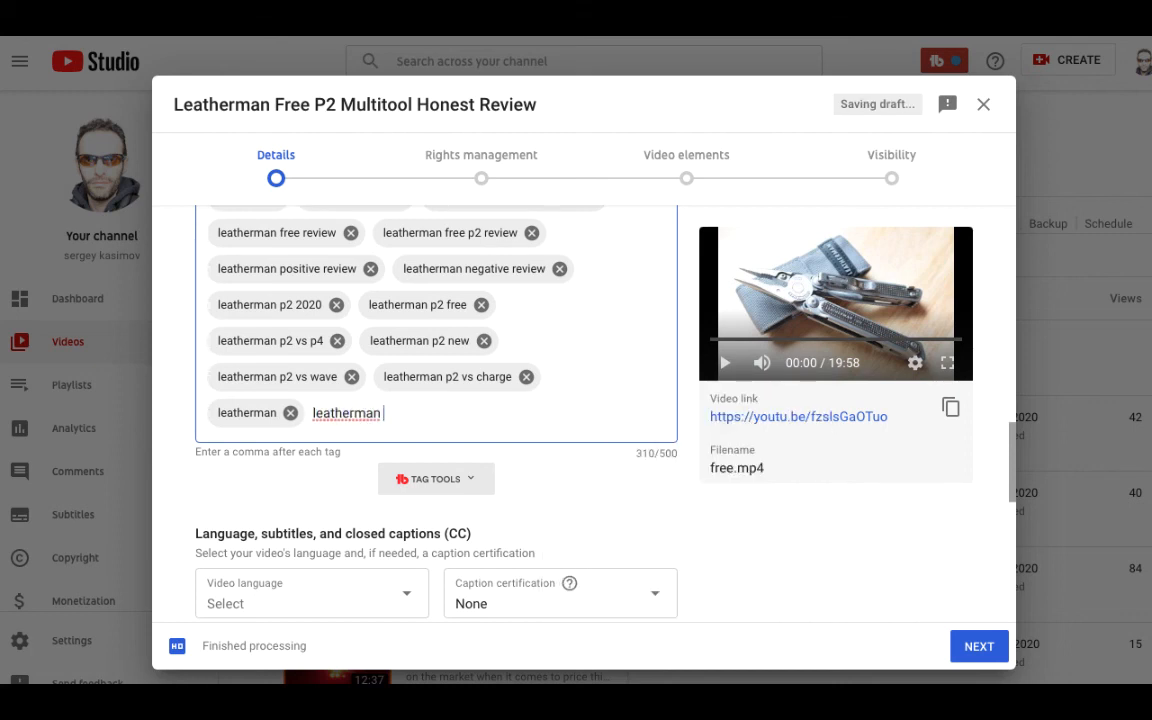
pyautogui.write(' p2')
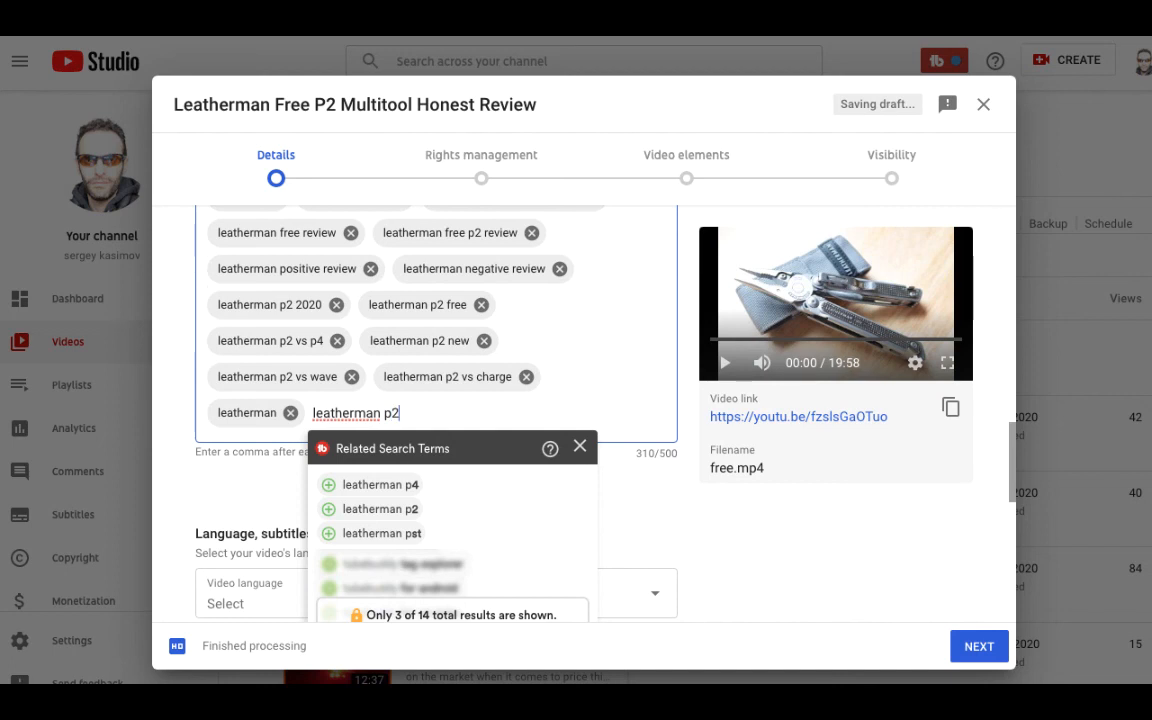
pyautogui.press('Return')
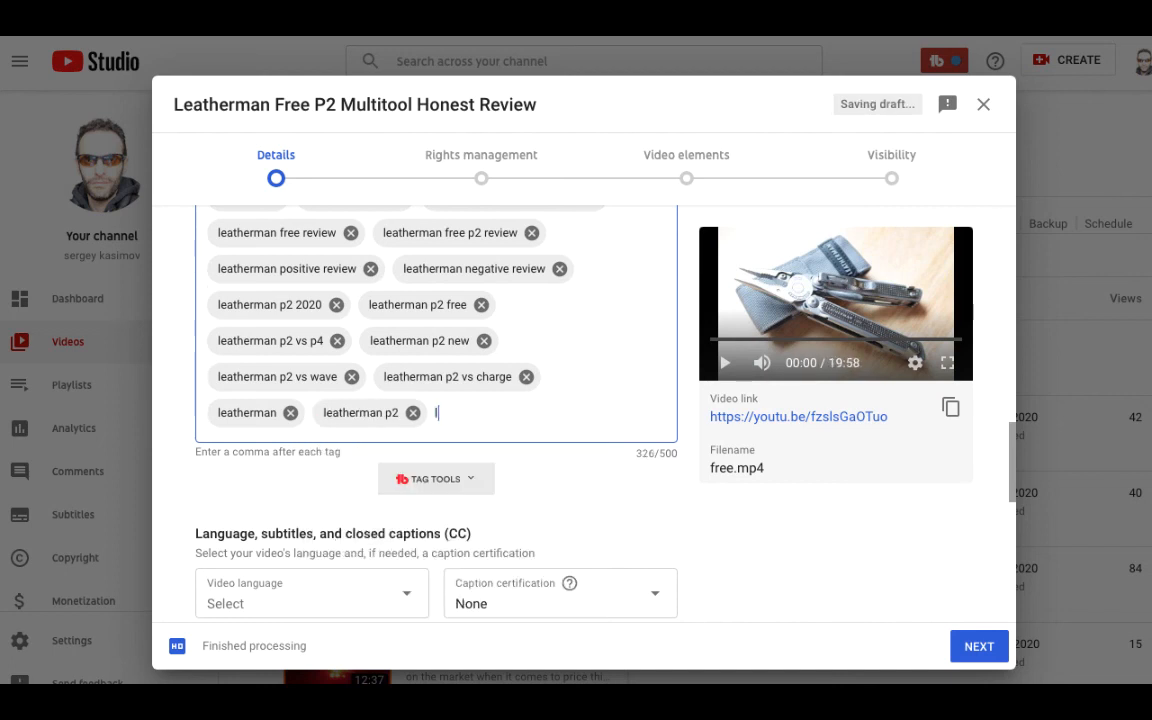
# Add the suggested related tags "leatherman p4 free", "leatherman p4 review" and "leatherman p4 vs p2", and review the full tag list.
pyautogui.write('leatherman ')
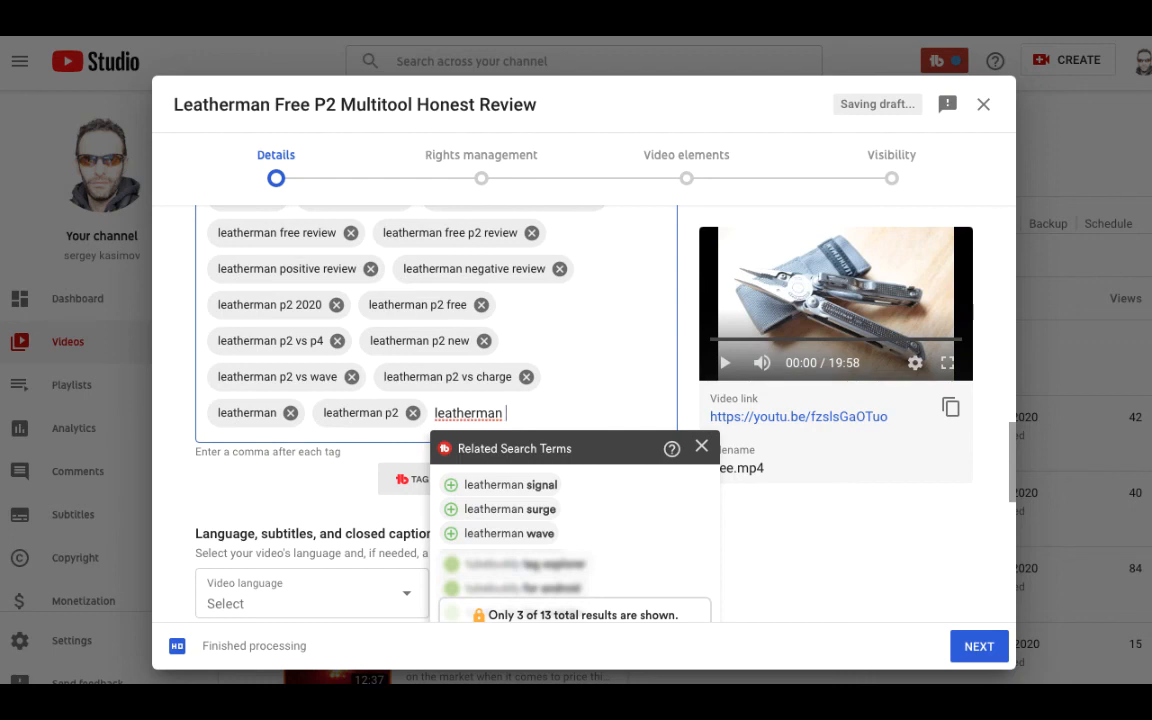
pyautogui.write('p4,')
pyautogui.click(545, 486)
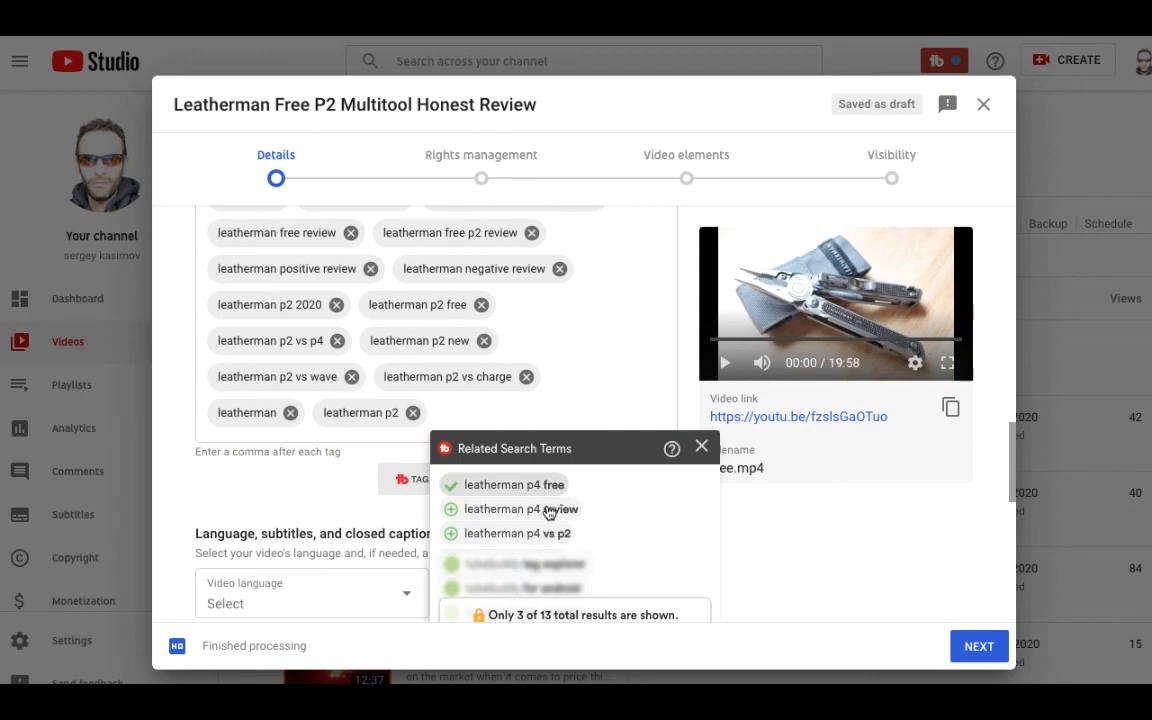
pyautogui.click(541, 509)
pyautogui.click(542, 536)
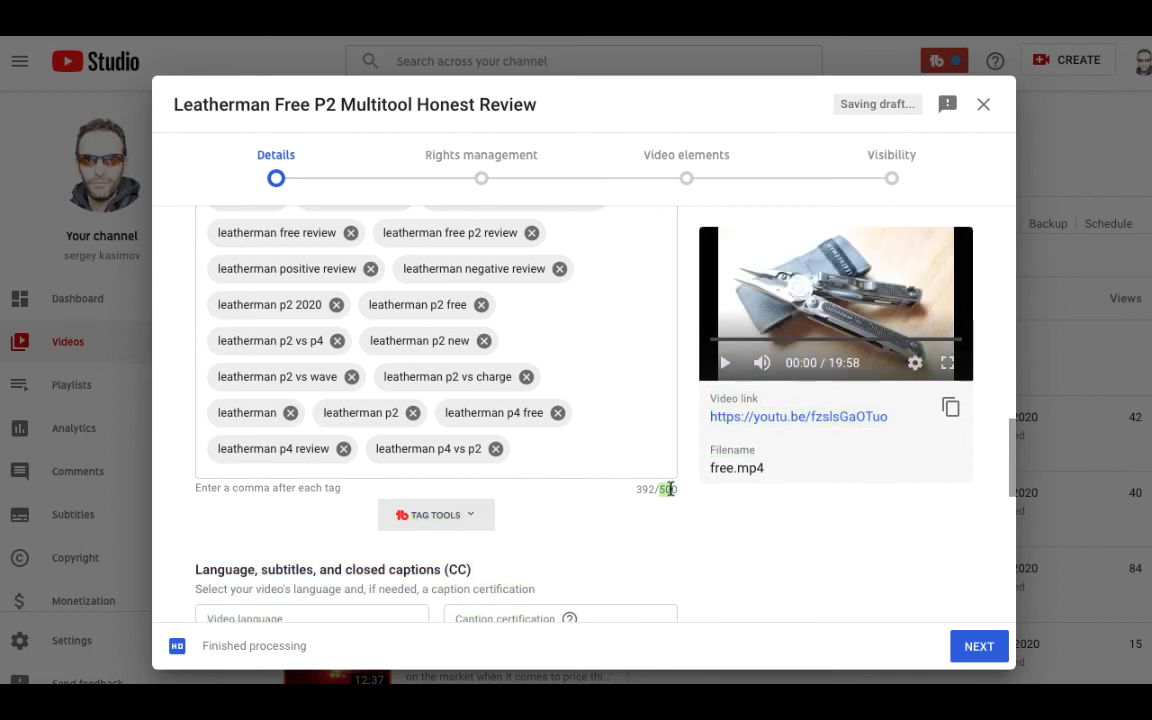
pyautogui.click(600, 440)
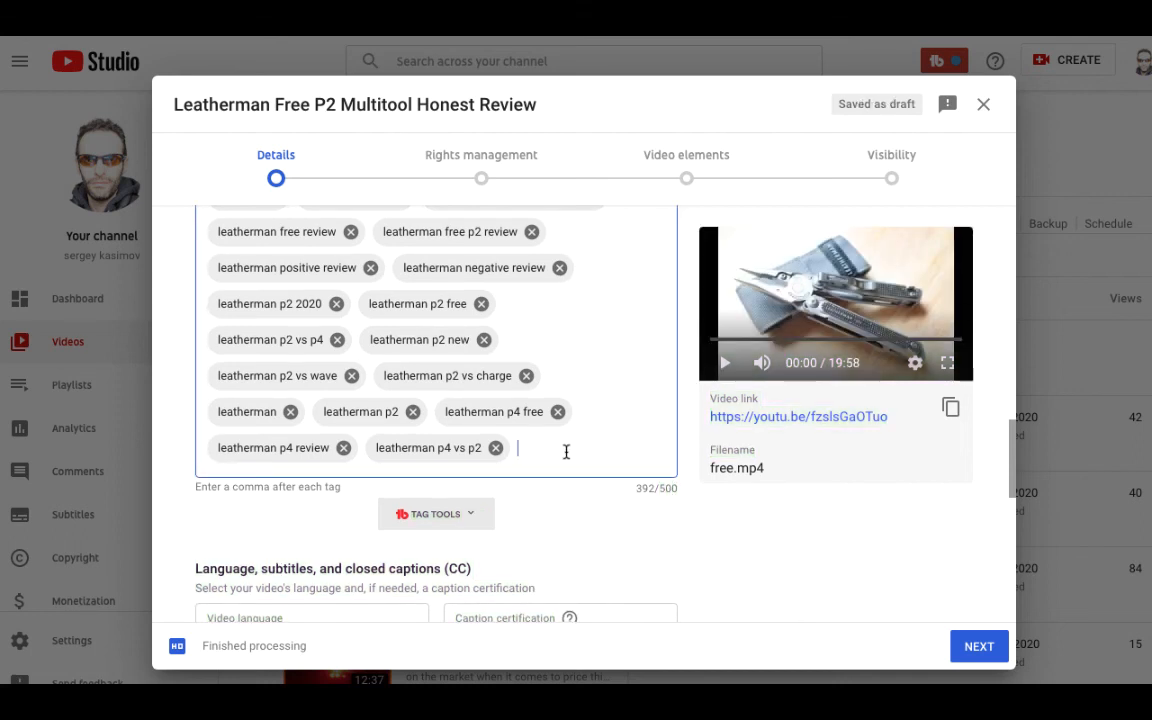
pyautogui.scroll(3, 560, 440)
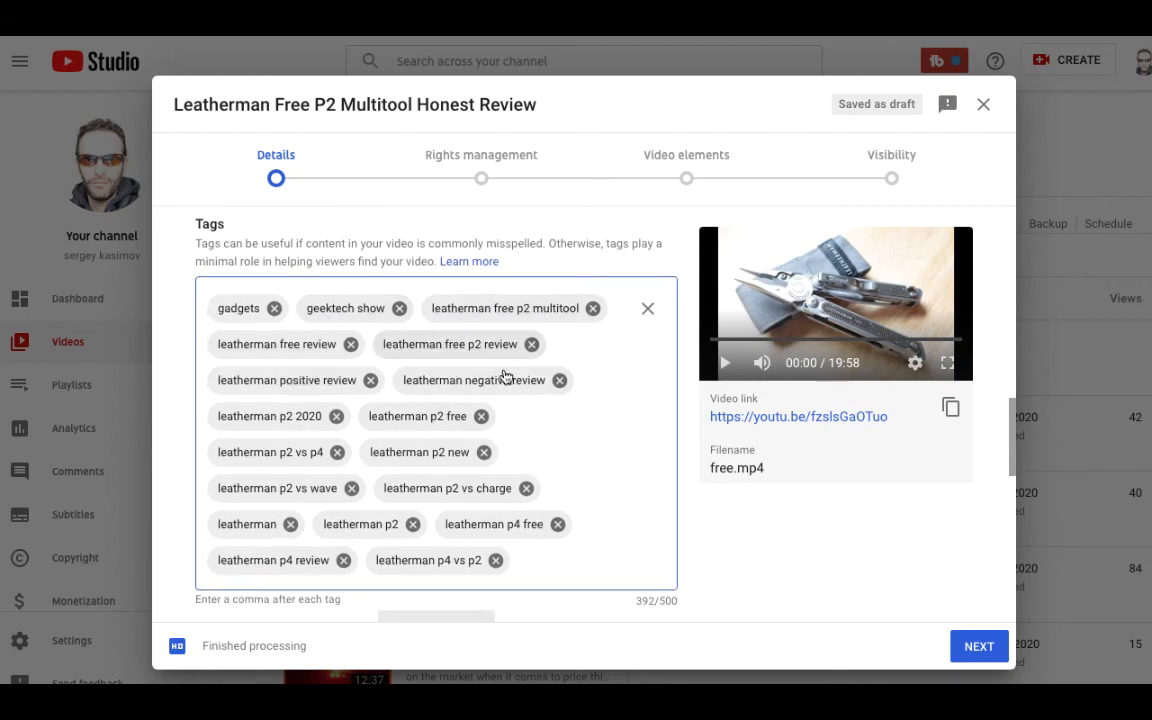
pyautogui.scroll(-1, 512, 470)
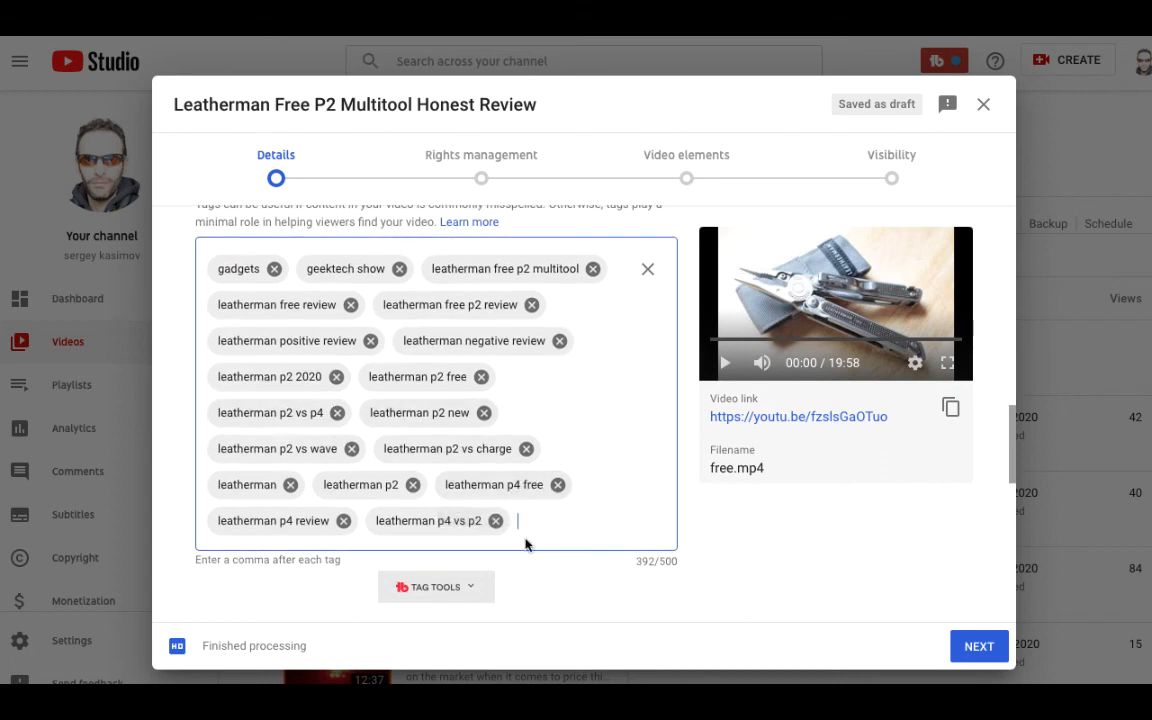
pyautogui.scroll(-1, 558, 528)
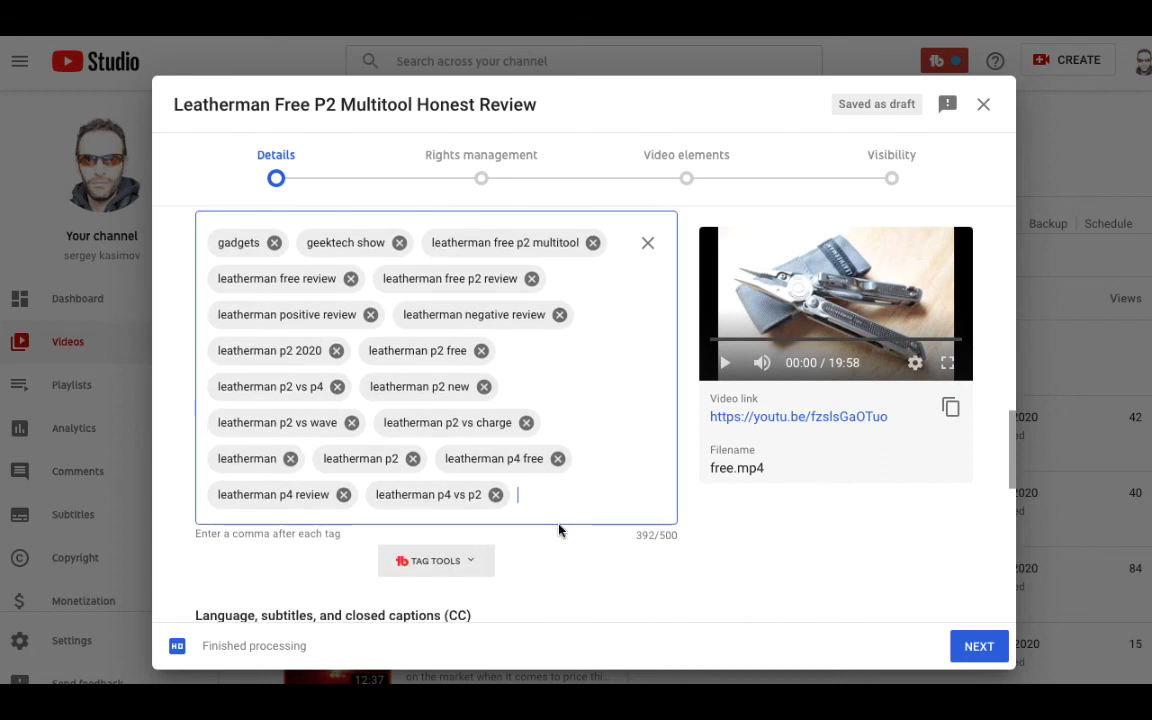
# Choose Howto & Style as the video's category.
pyautogui.scroll(-10, 559, 530)
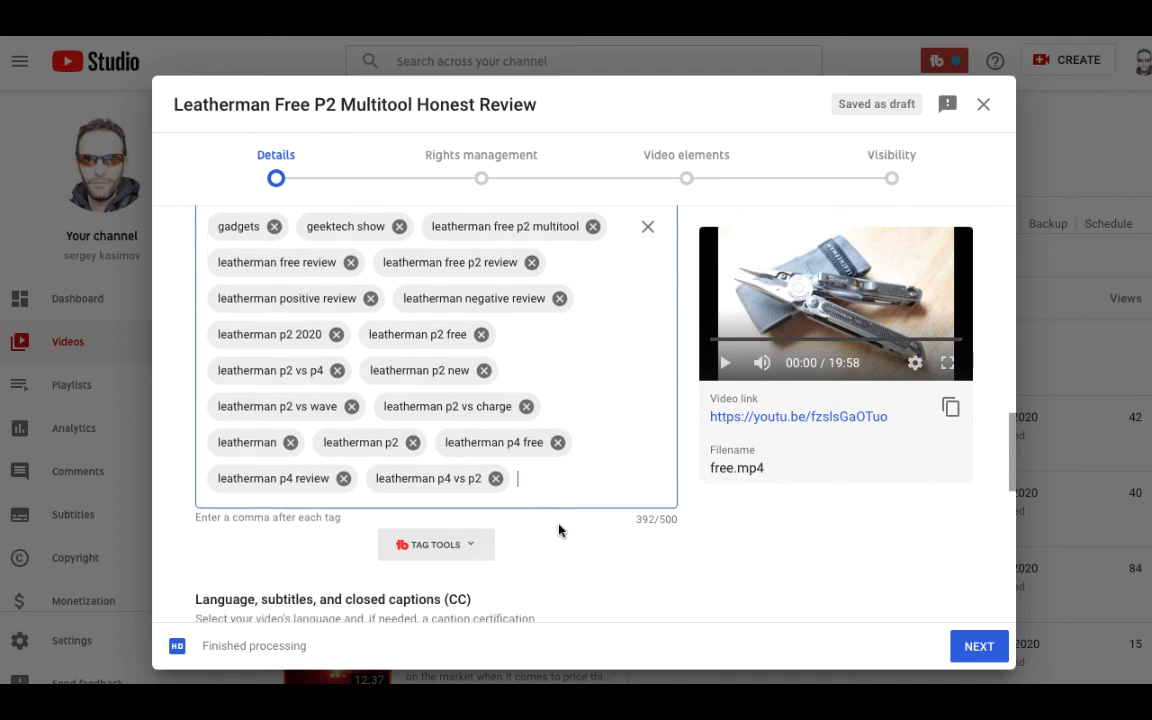
pyautogui.click(337, 437)
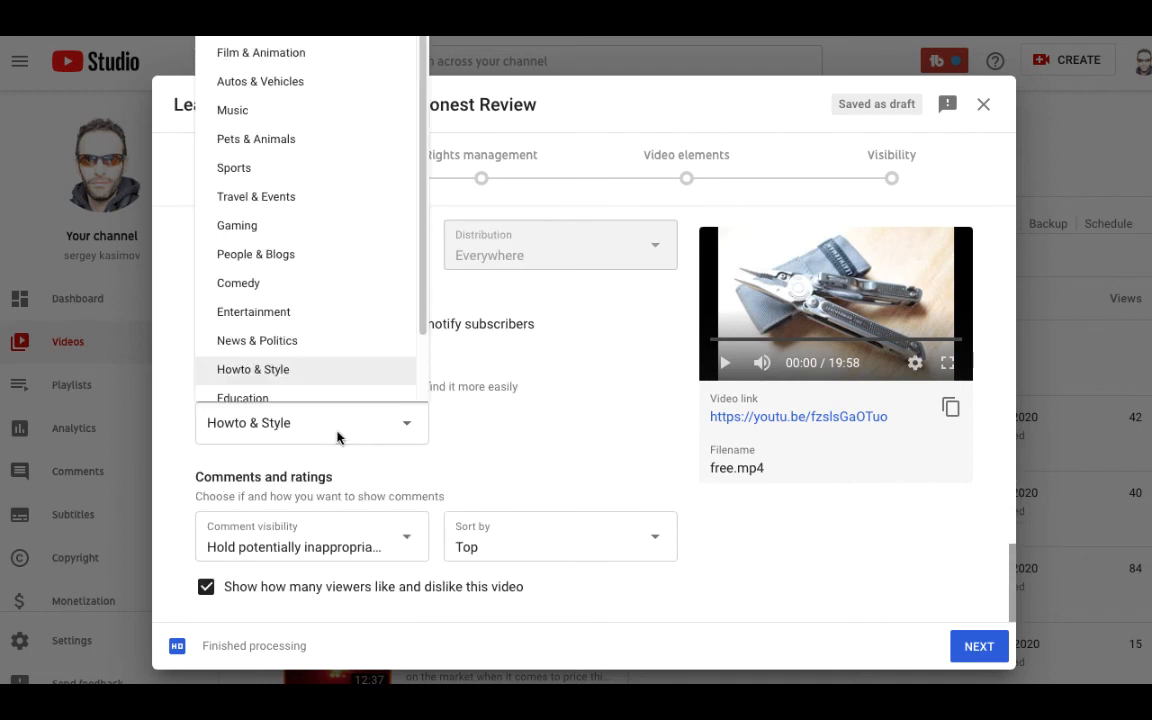
pyautogui.click(290, 372)
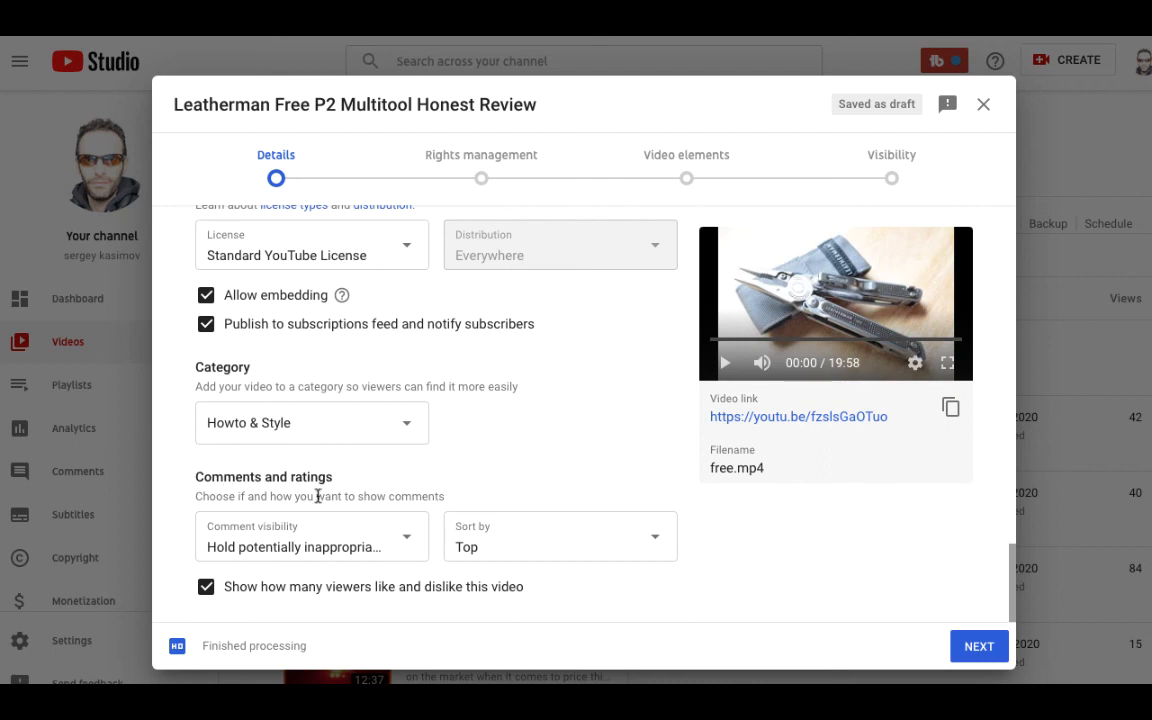
# Examine the comment visibility options for the video without changing the selection.
pyautogui.click(362, 555)
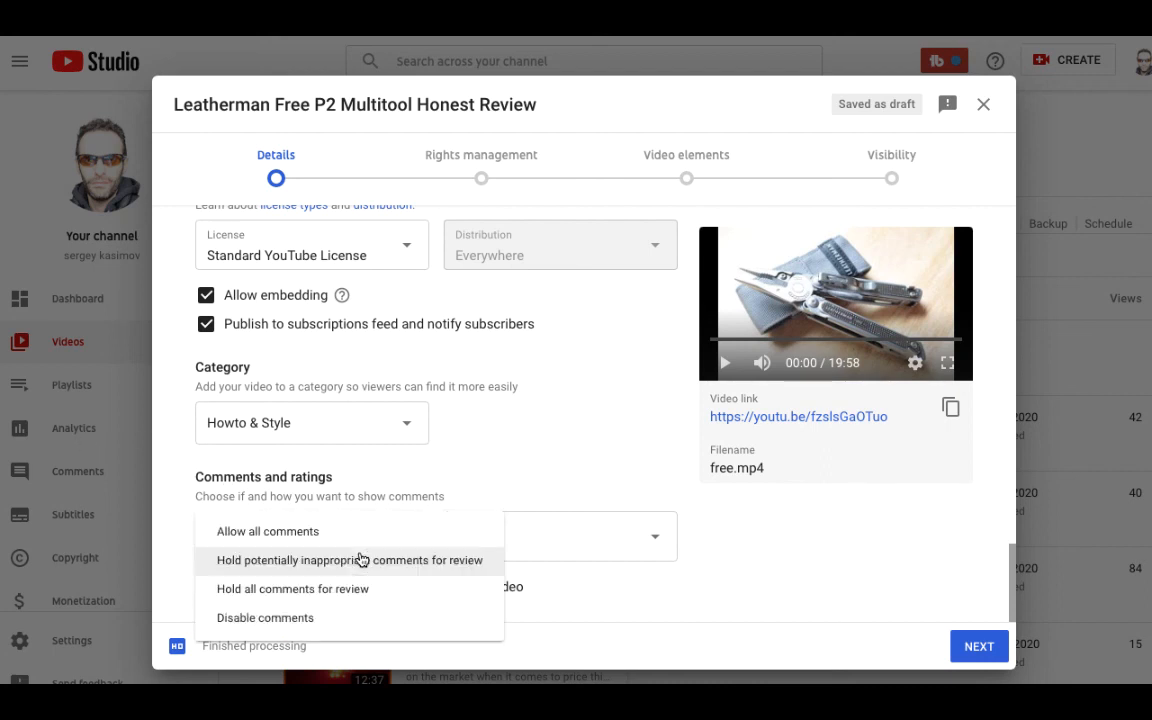
pyautogui.click(478, 480)
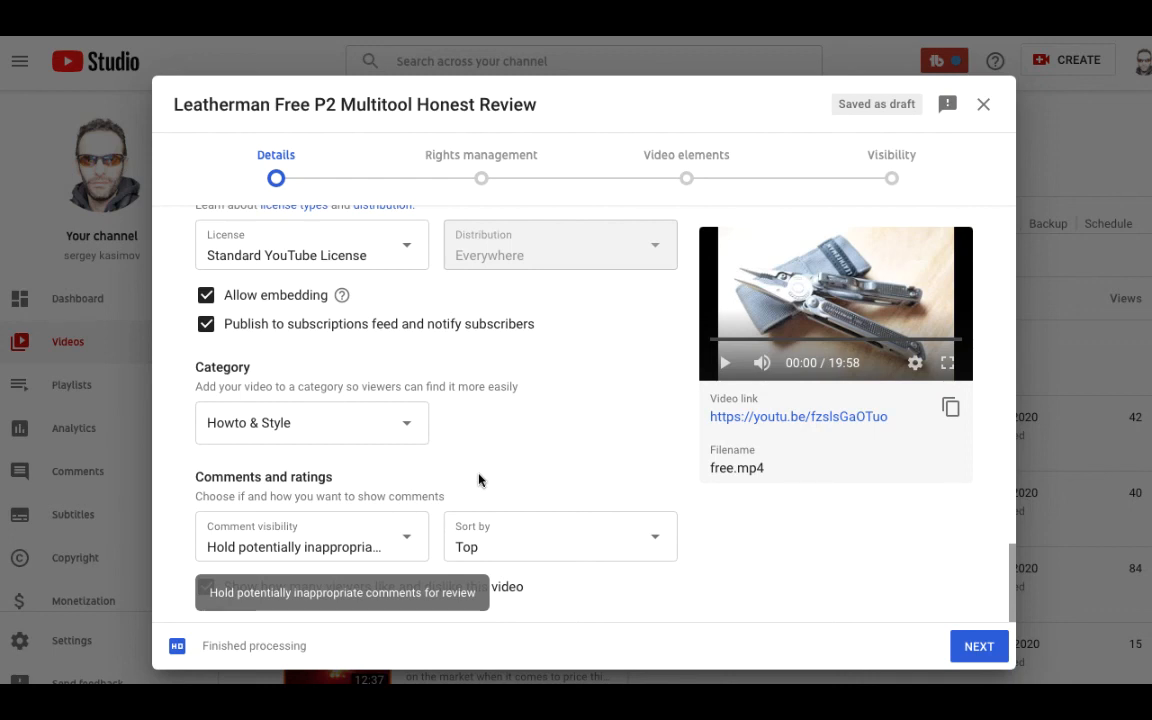
pyautogui.click(245, 545)
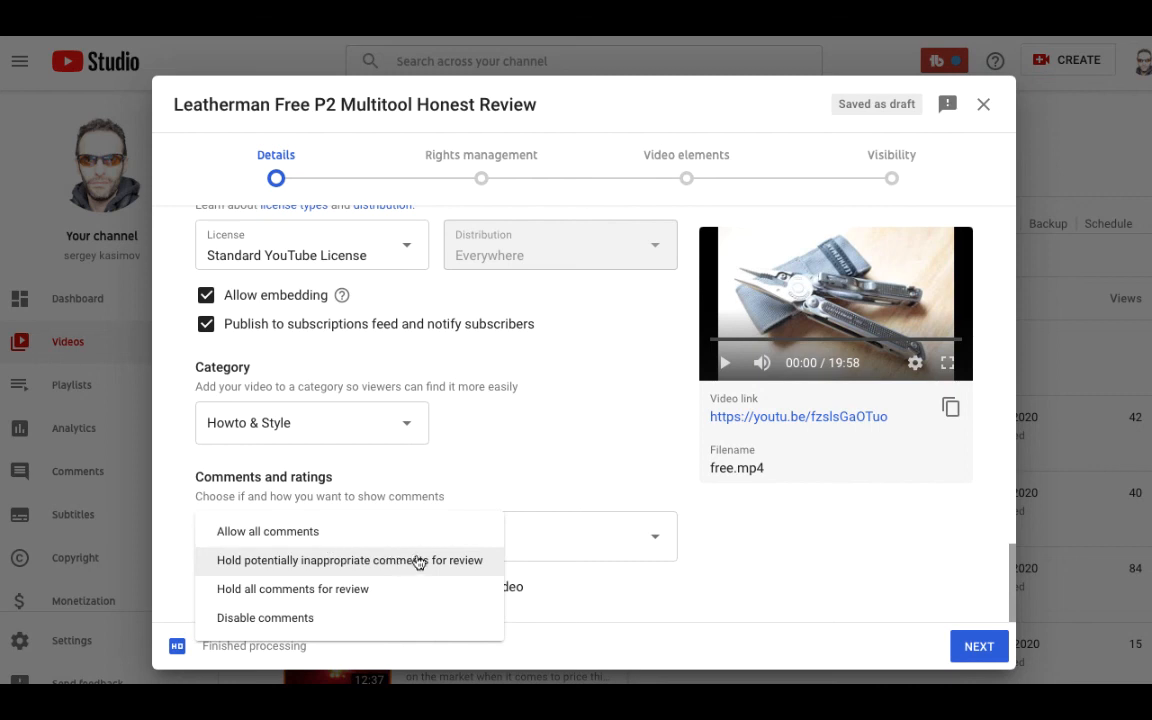
pyautogui.click(568, 585)
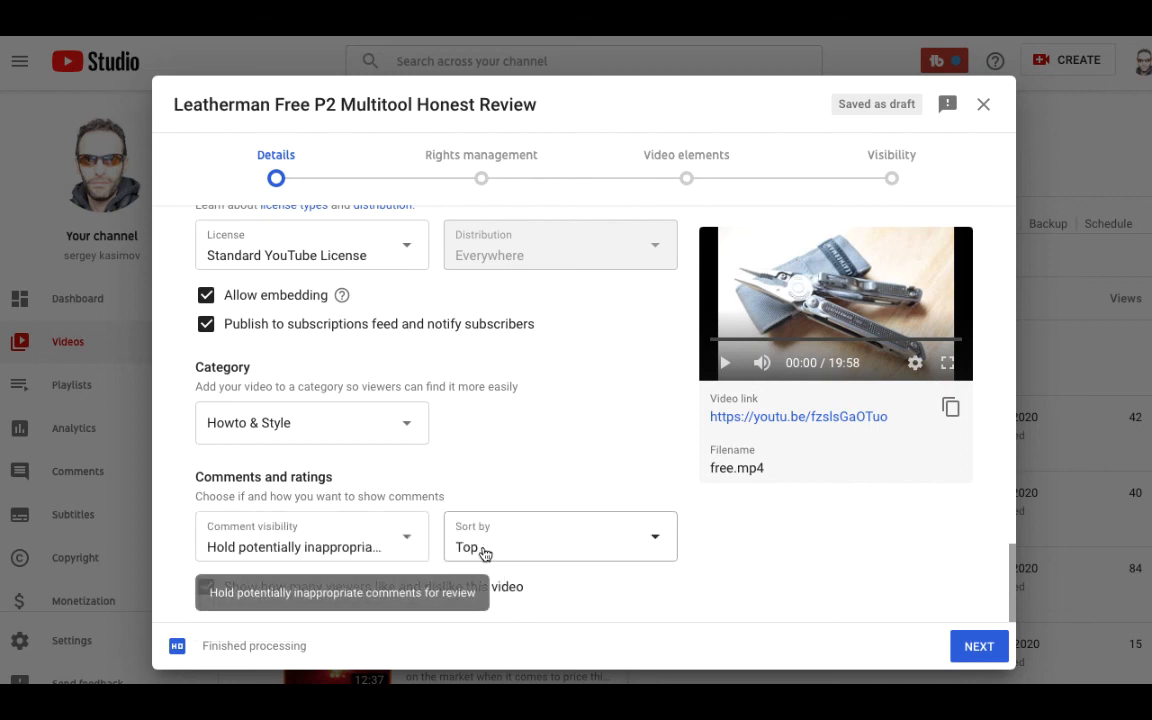
# Apply the Monetize In All Countries upload policy in rights management and continue to the monetization stage.
pyautogui.click(982, 650)
pyautogui.scroll(-1, 702, 440)
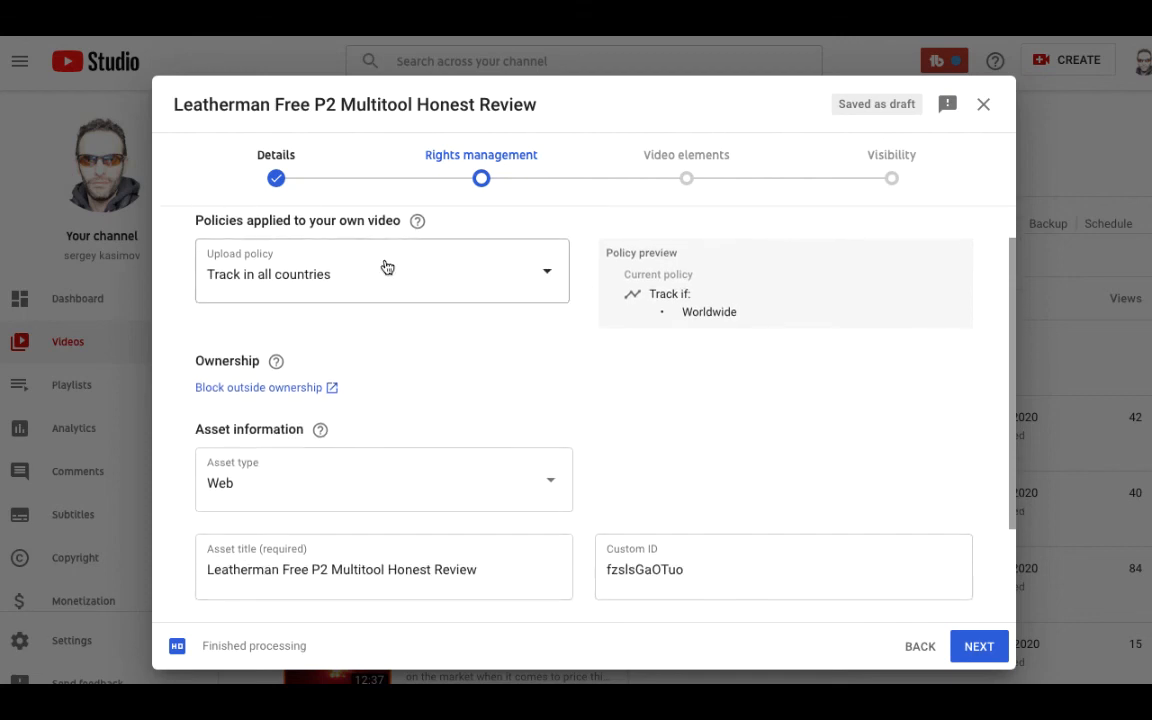
pyautogui.click(330, 275)
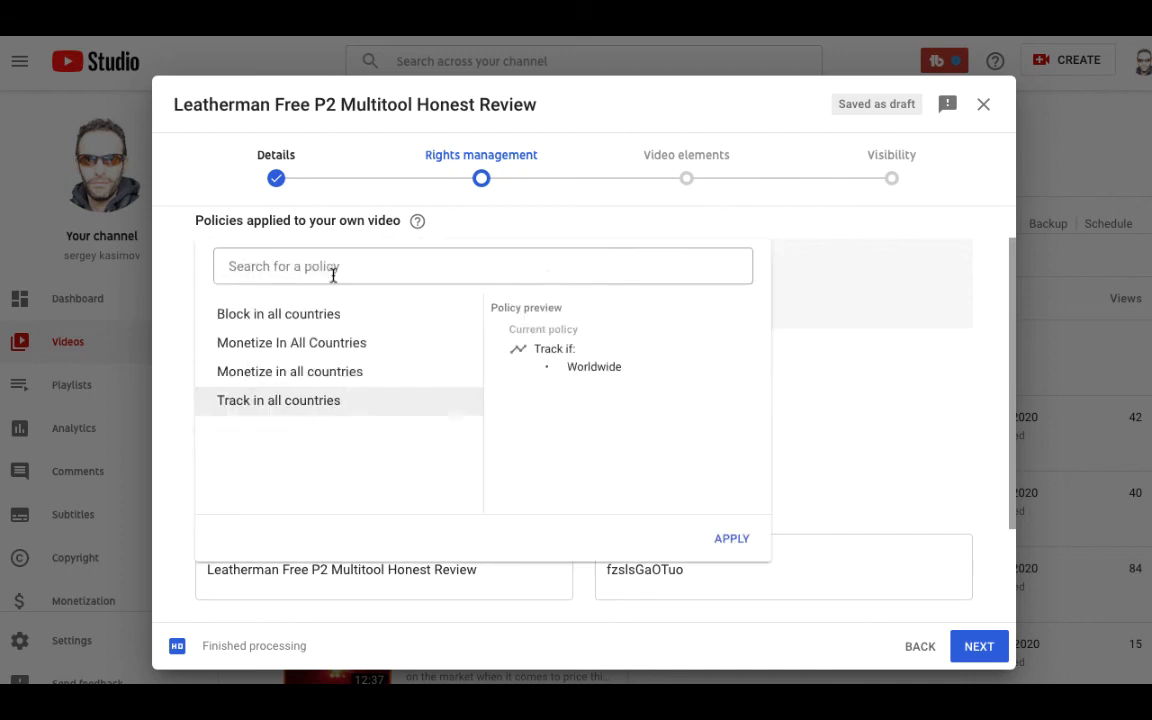
pyautogui.click(331, 345)
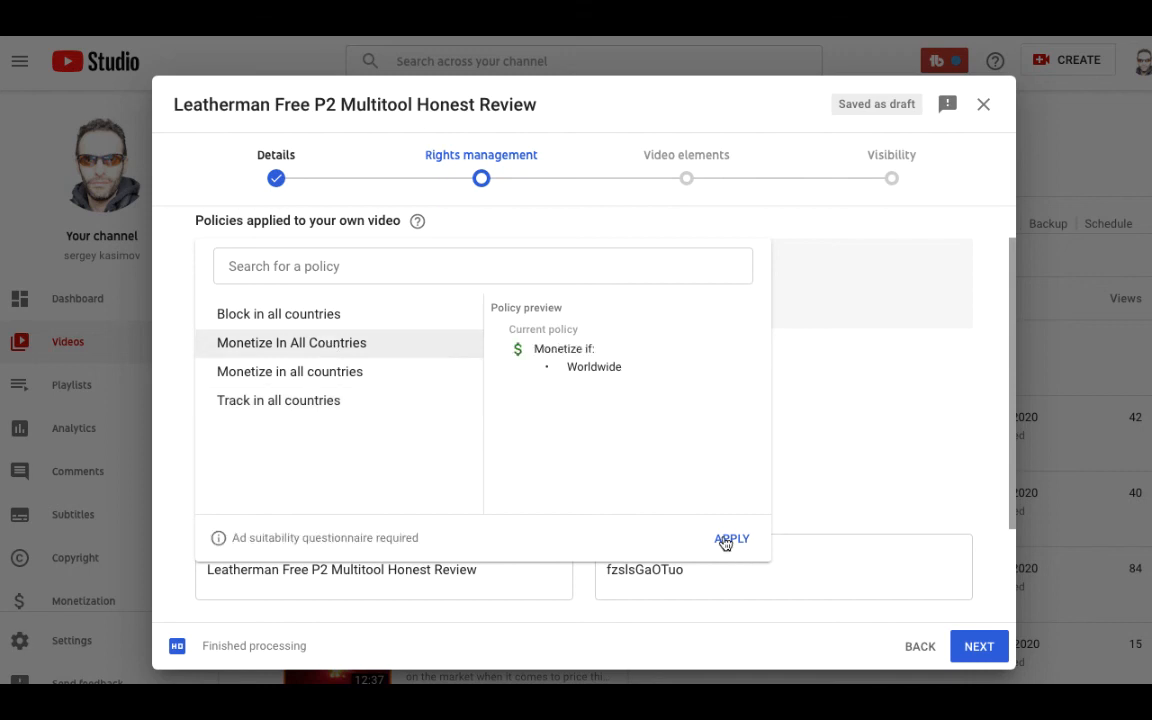
pyautogui.click(729, 540)
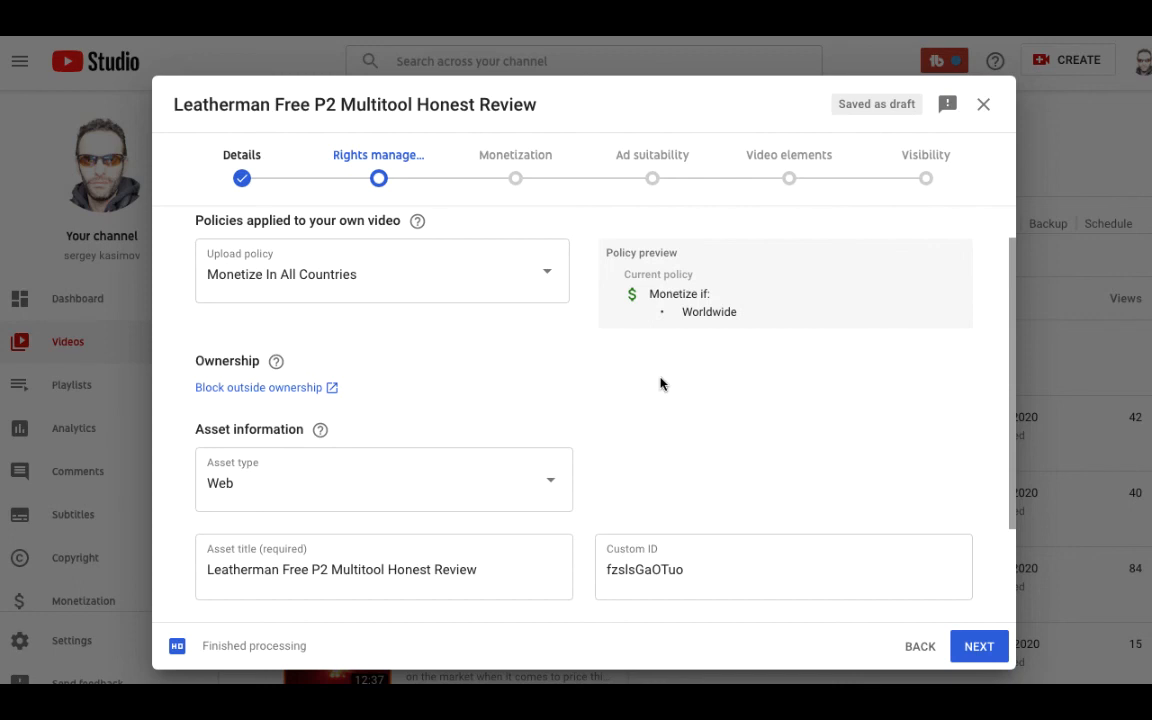
pyautogui.scroll(-2, 660, 383)
pyautogui.click(960, 644)
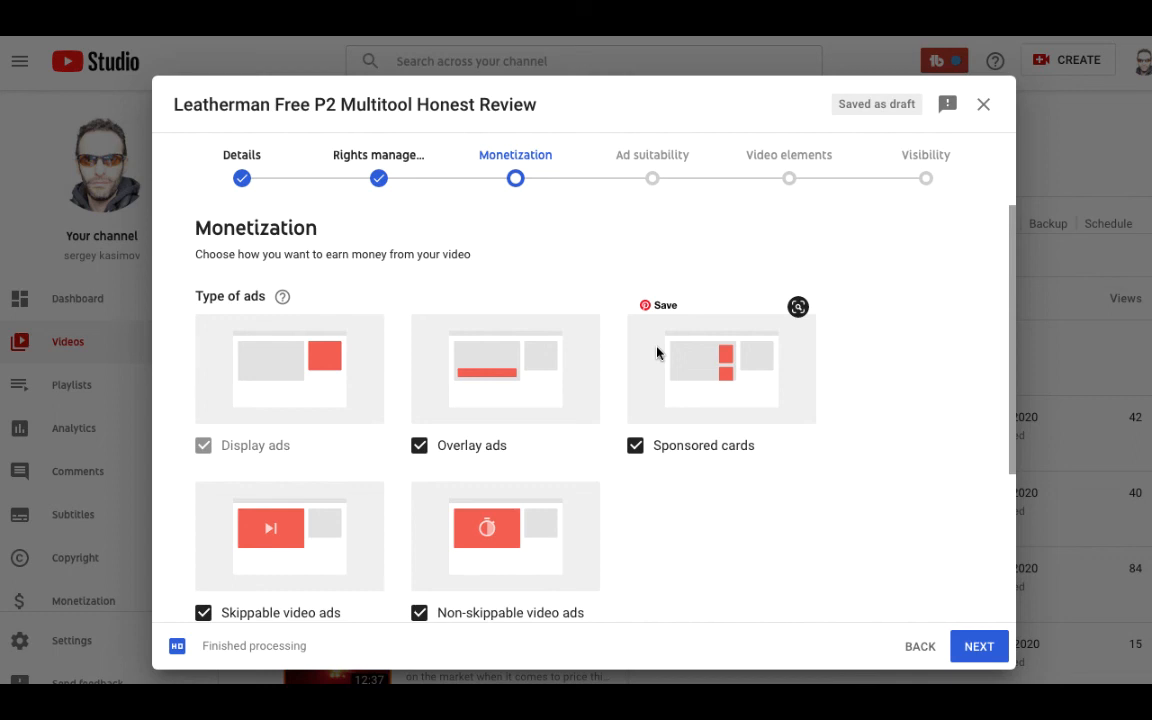
# Enable video ads after the video (post-roll) and continue to the ad suitability stage.
pyautogui.scroll(-3, 663, 483)
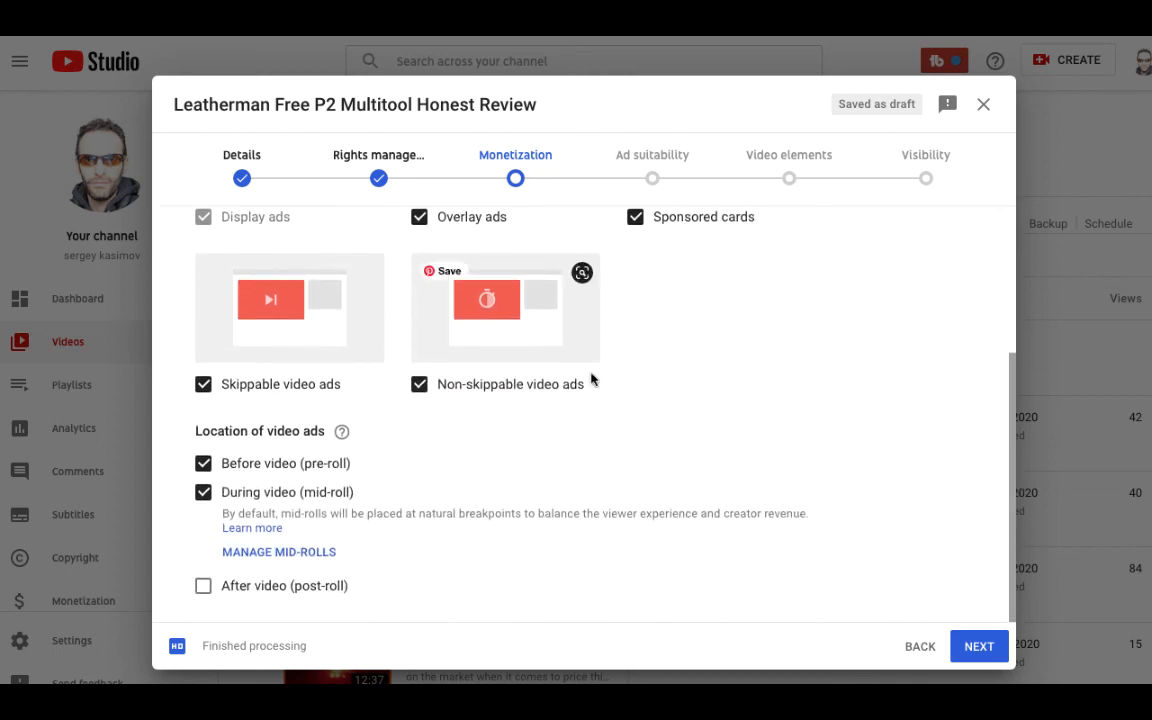
pyautogui.click(214, 590)
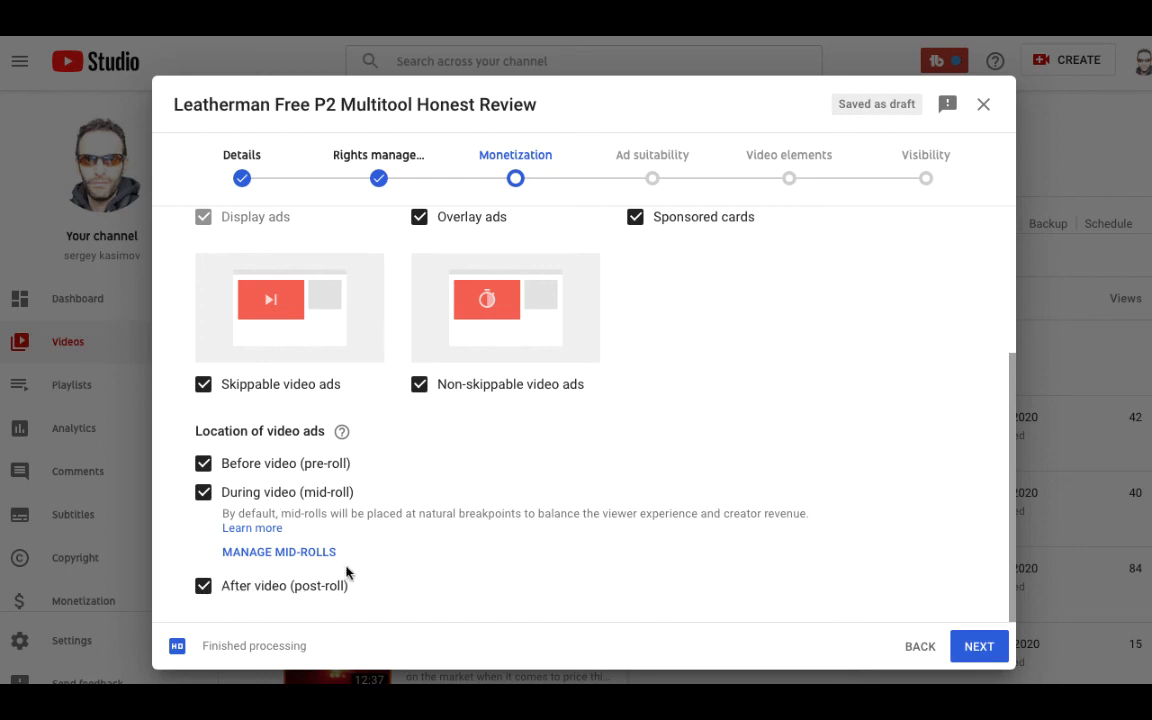
pyautogui.scroll(1, 504, 296)
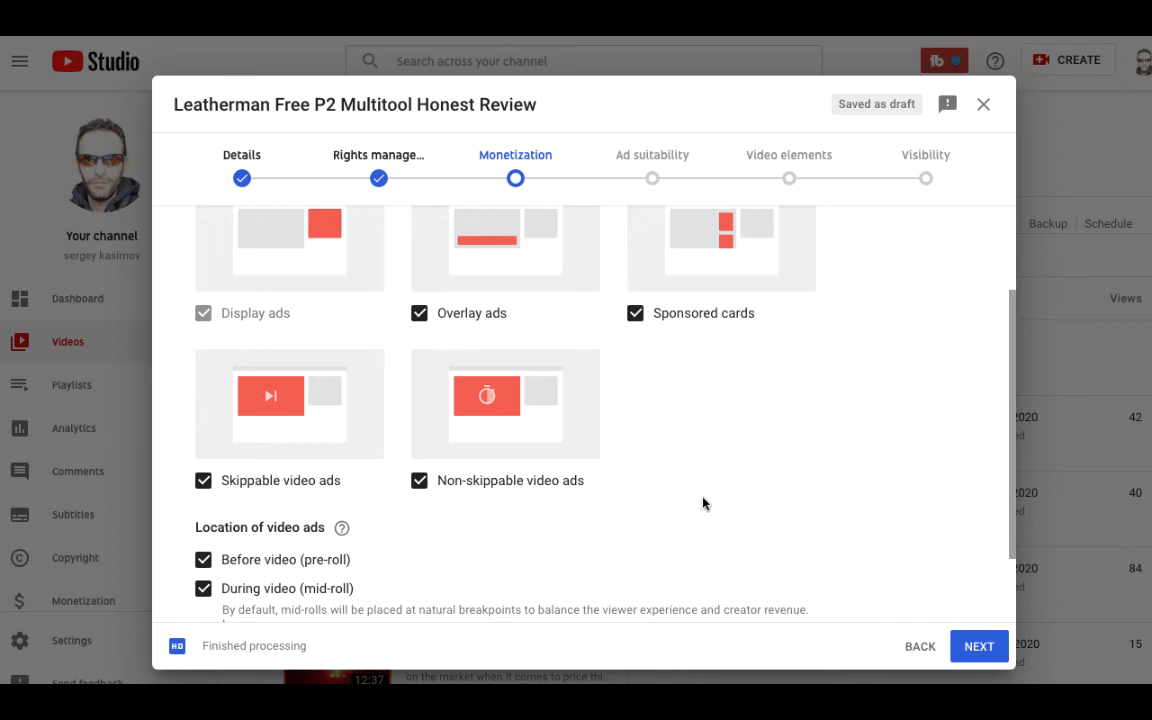
pyautogui.scroll(-1, 703, 503)
pyautogui.click(979, 646)
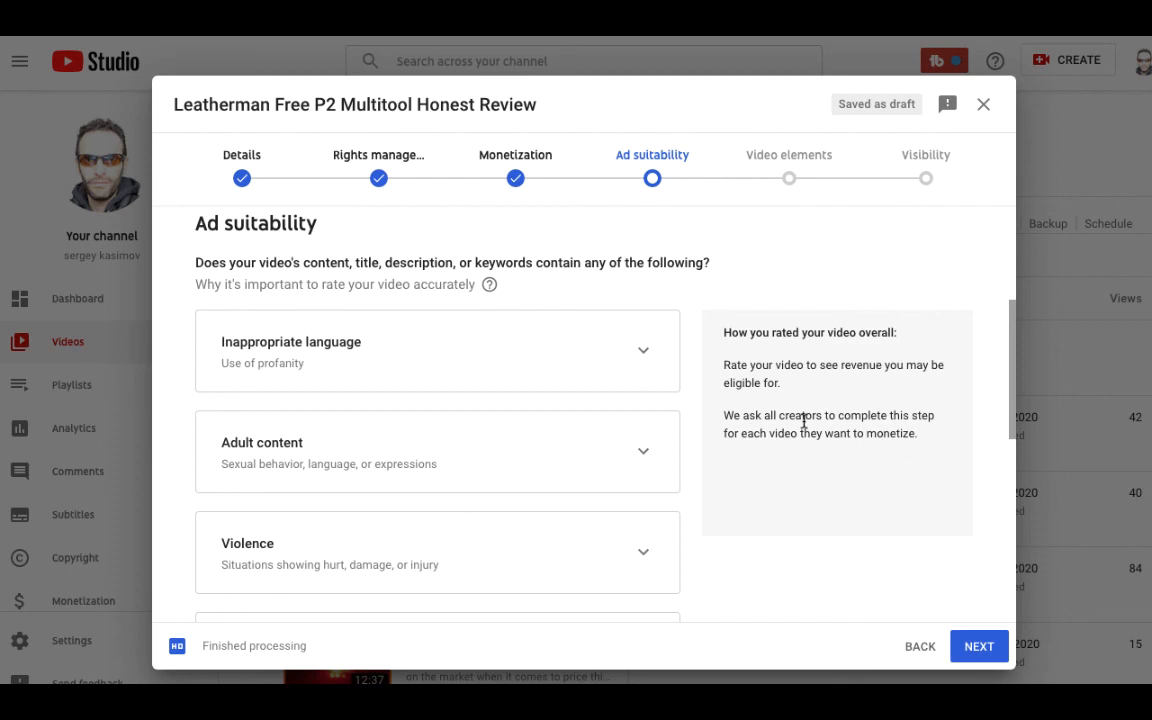
# Expand and read the ad suitability options for inappropriate language, adult content, violence, and harmful or dangerous acts.
pyautogui.scroll(-2, 790, 455)
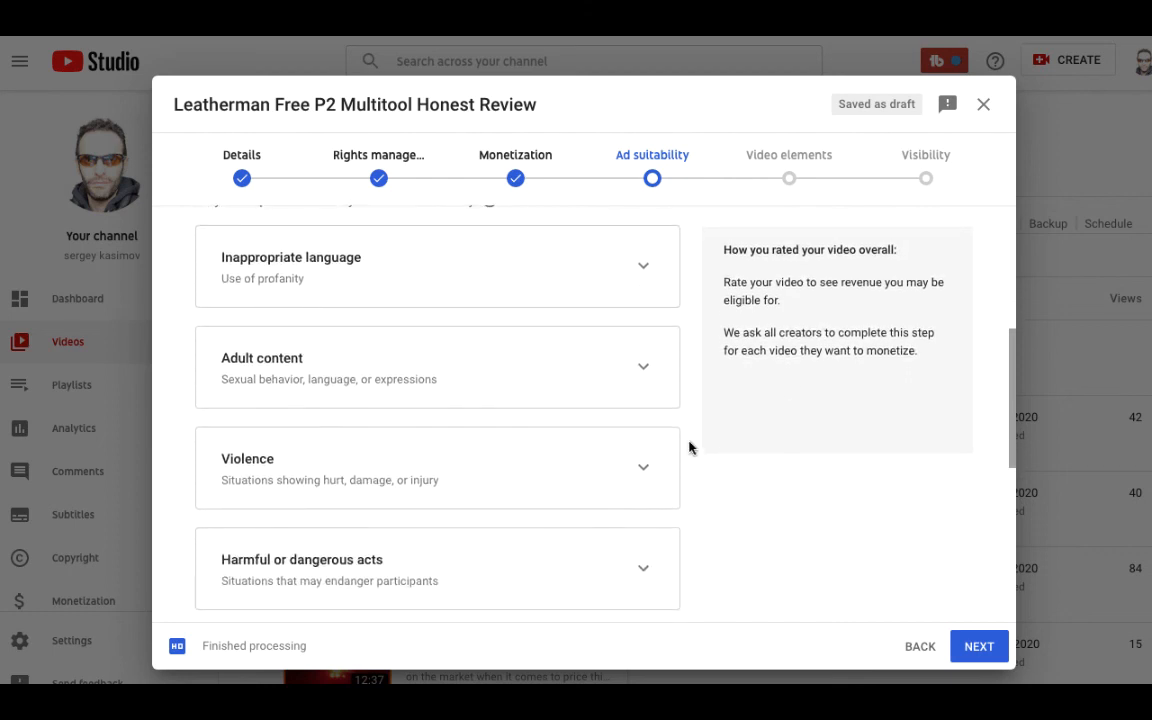
pyautogui.click(313, 286)
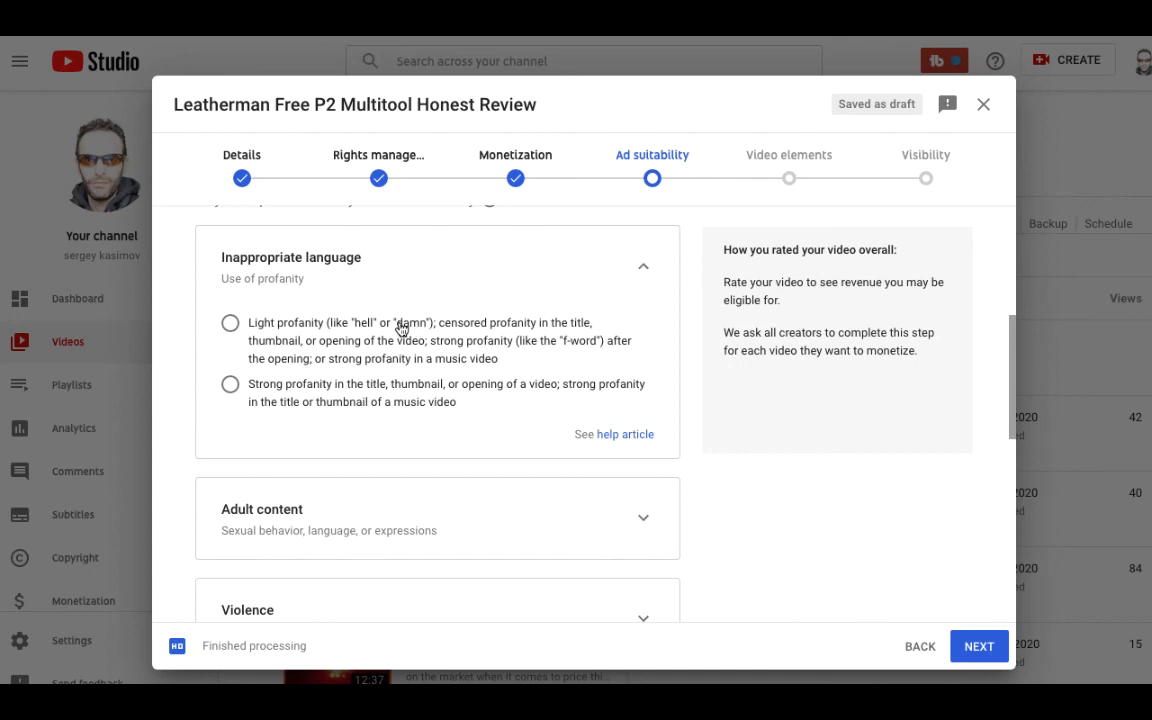
pyautogui.scroll(-3, 681, 494)
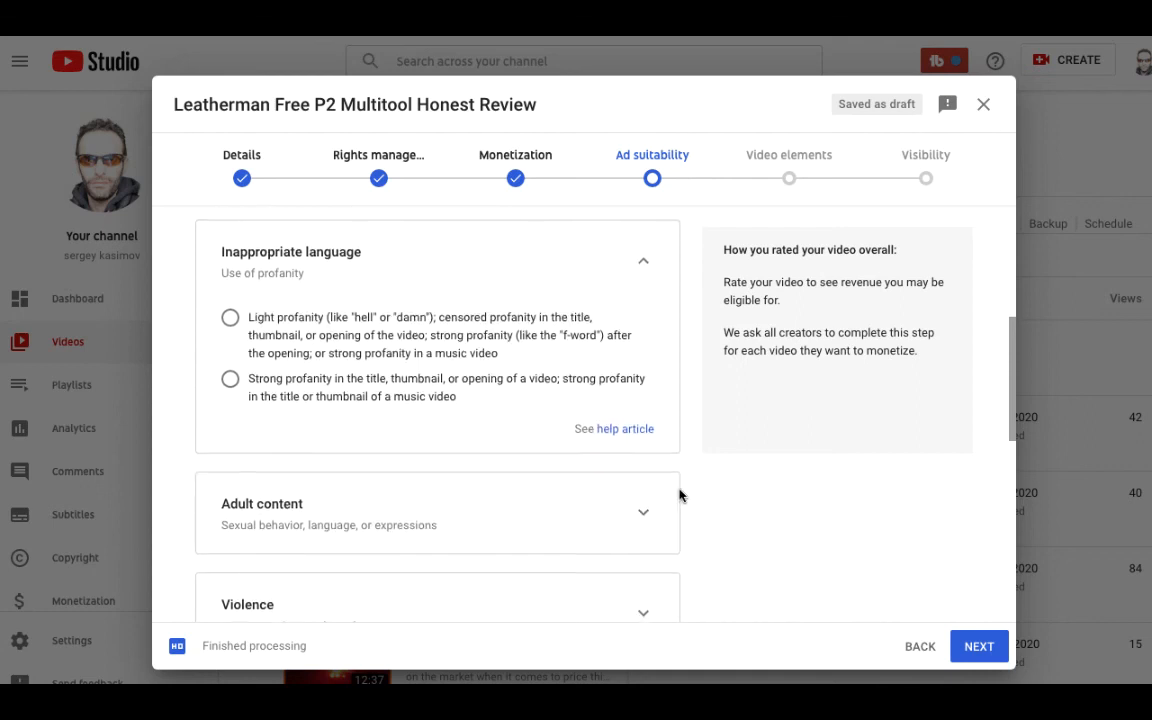
pyautogui.click(400, 366)
pyautogui.scroll(-2, 437, 442)
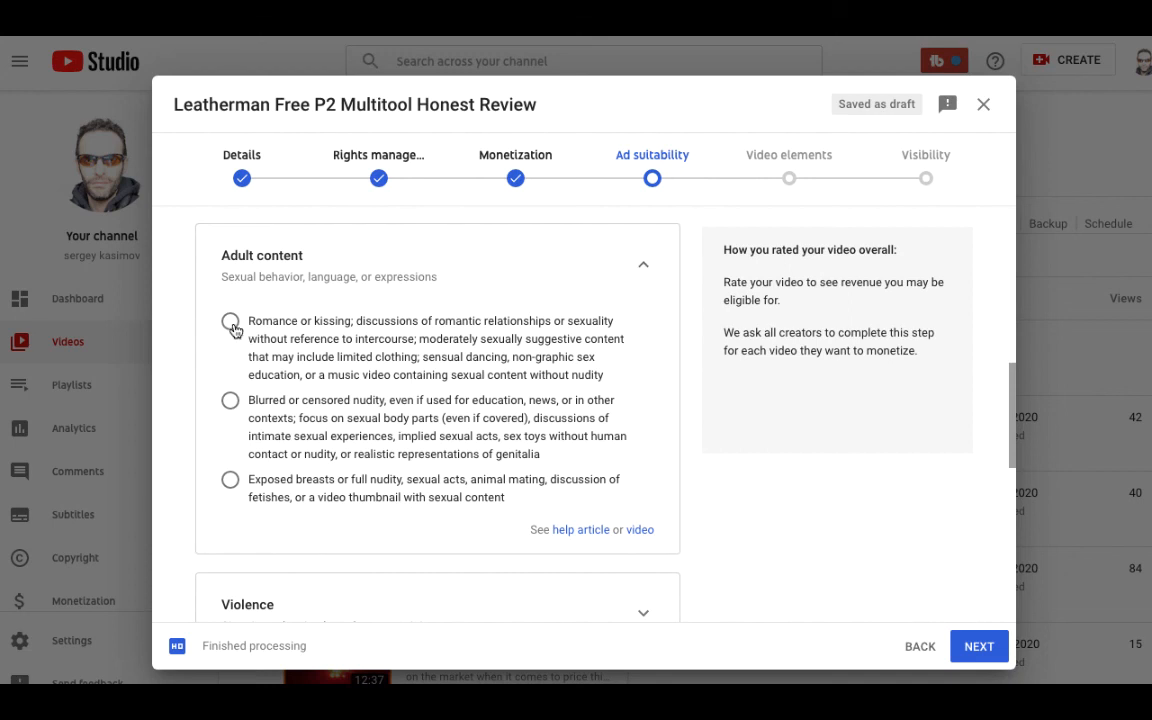
pyautogui.scroll(-3, 345, 392)
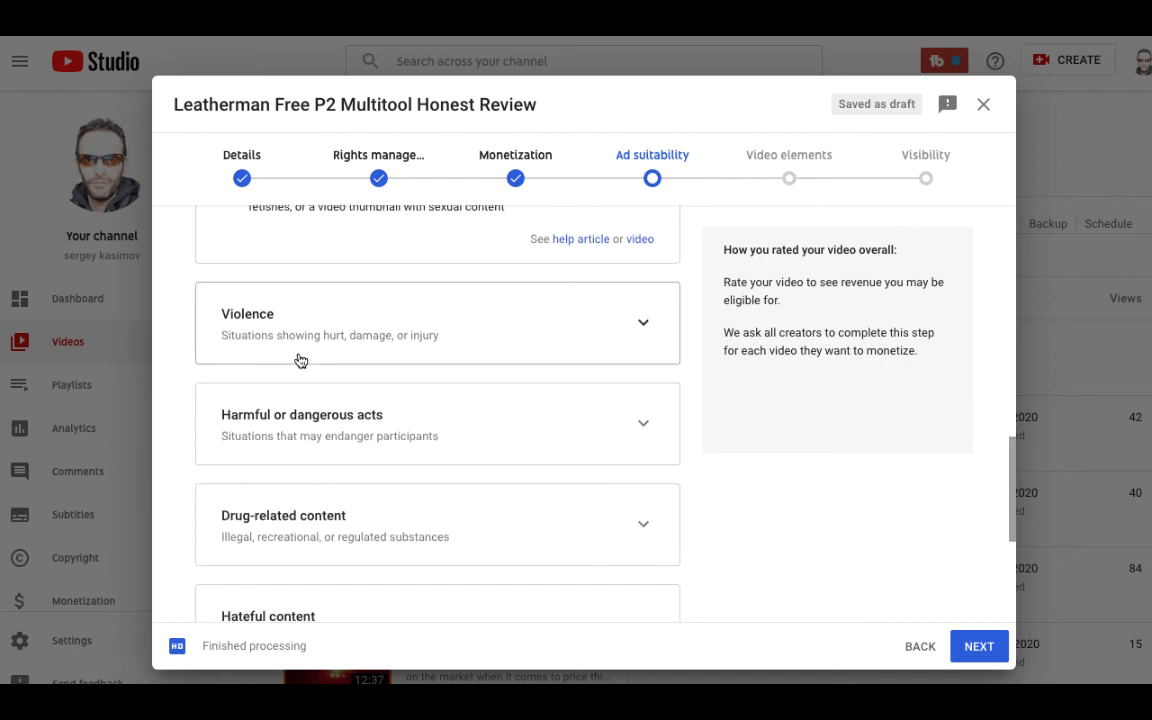
pyautogui.click(452, 332)
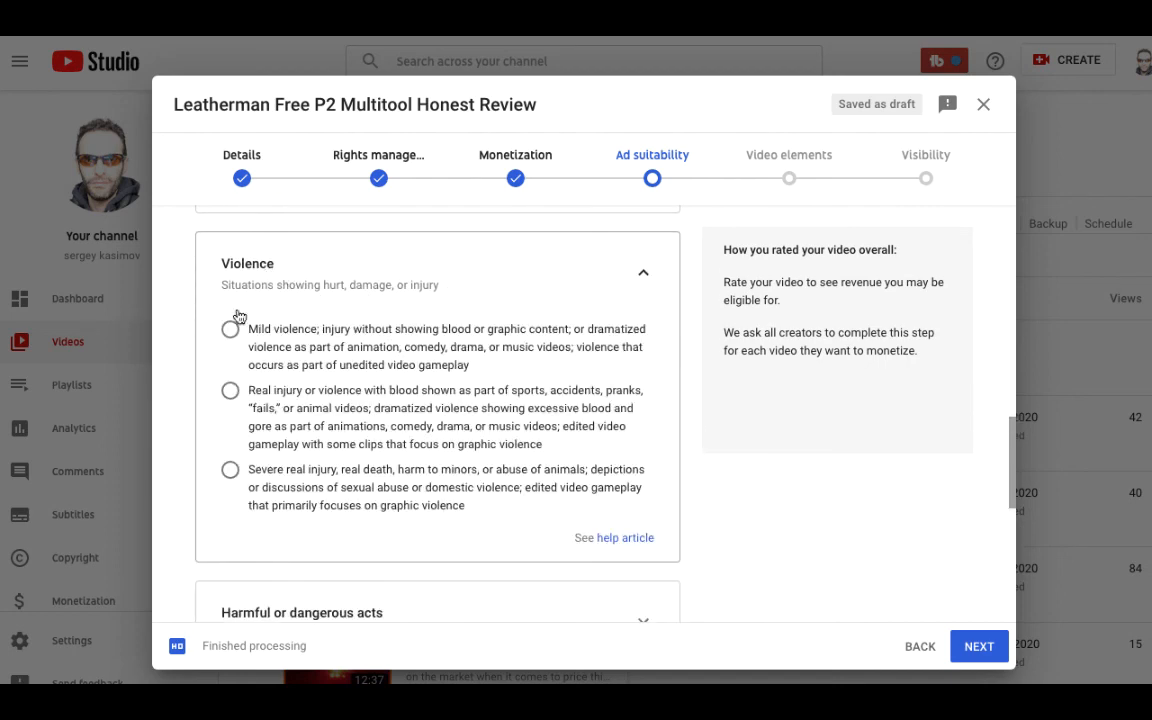
pyautogui.scroll(-3, 466, 491)
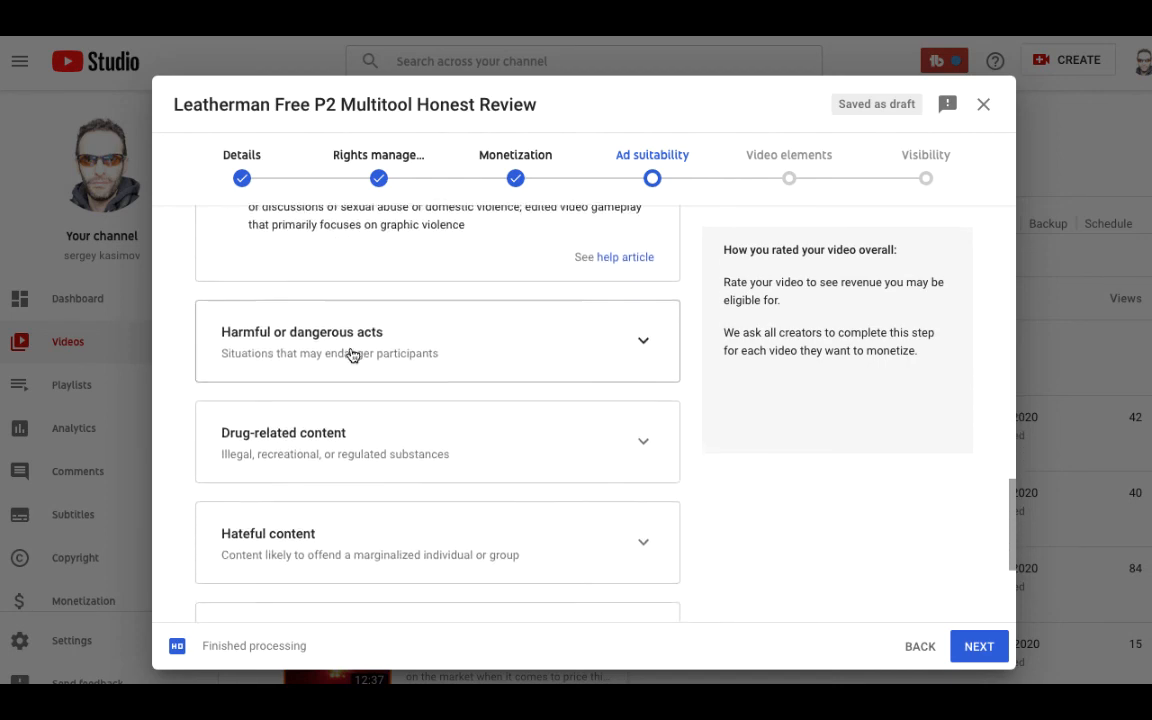
pyautogui.click(352, 355)
# Expand and read the ad suitability options for drug-related content, hateful content, firearms-related content and sensitive issues.
pyautogui.scroll(-2, 510, 408)
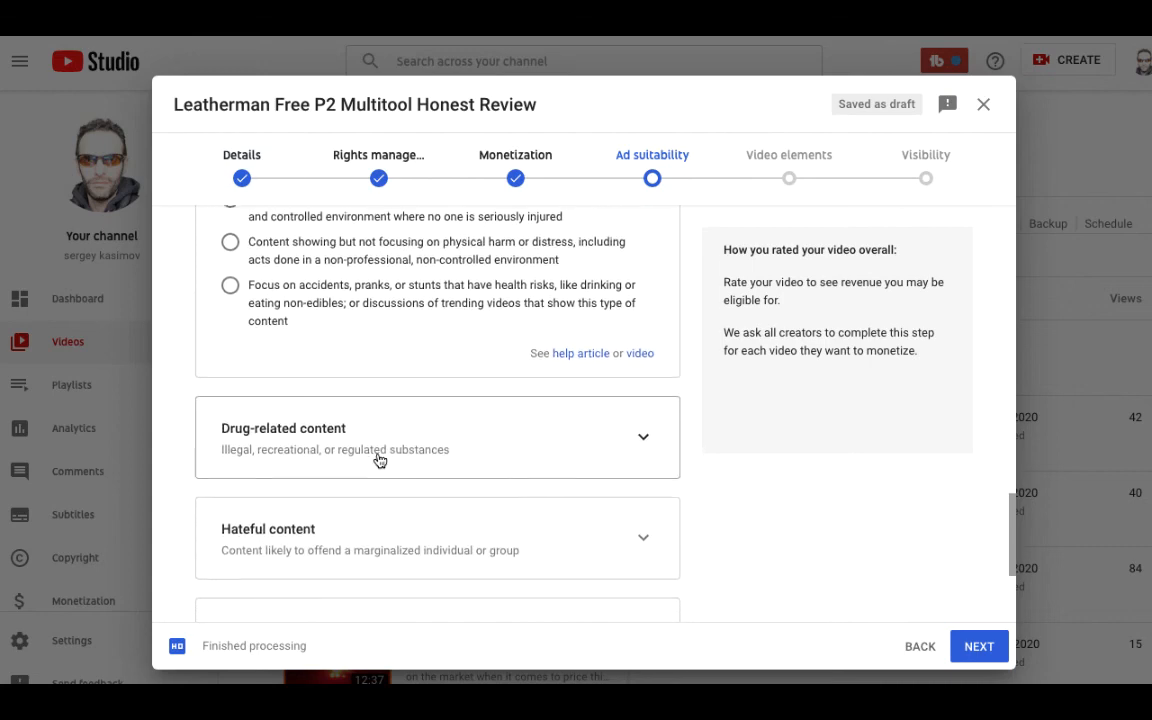
pyautogui.click(378, 459)
pyautogui.scroll(-3, 399, 462)
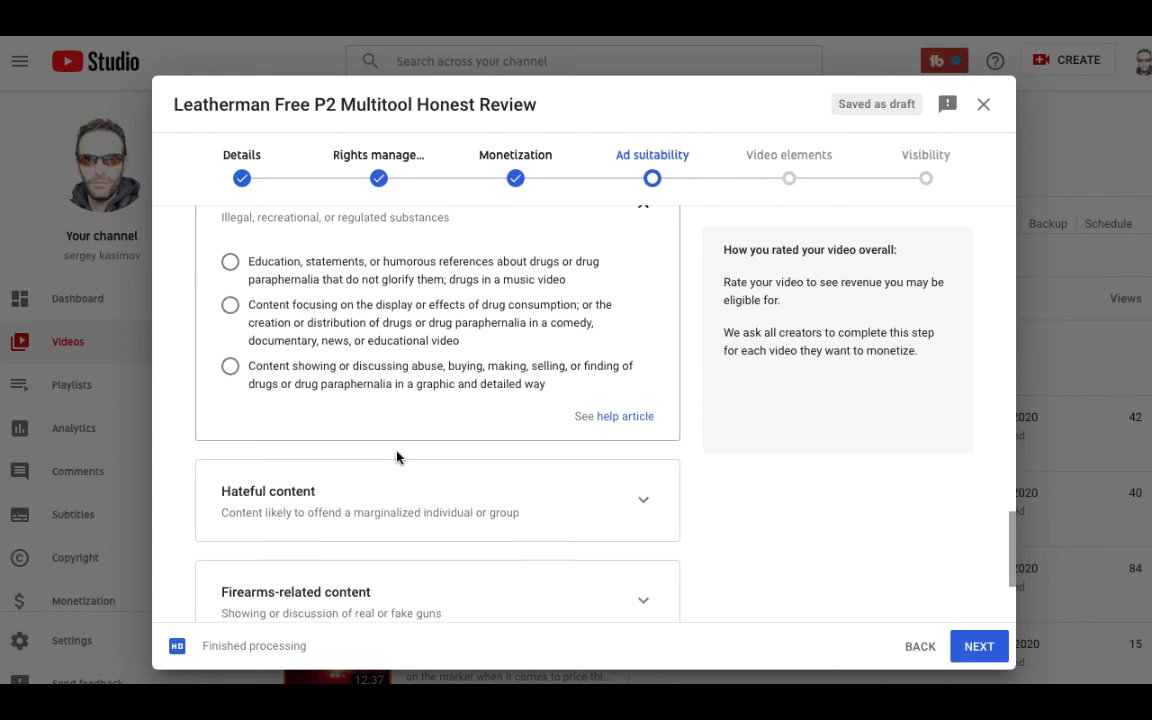
pyautogui.scroll(-2, 397, 457)
pyautogui.click(363, 399)
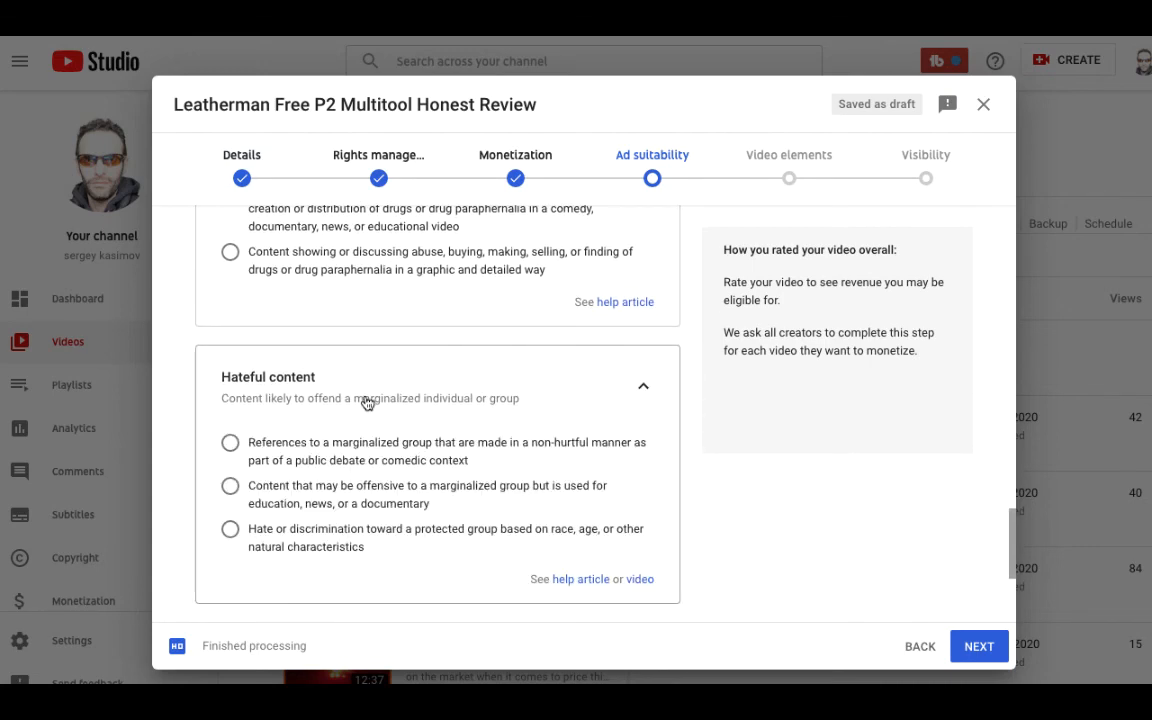
pyautogui.scroll(-2, 427, 466)
pyautogui.click(413, 476)
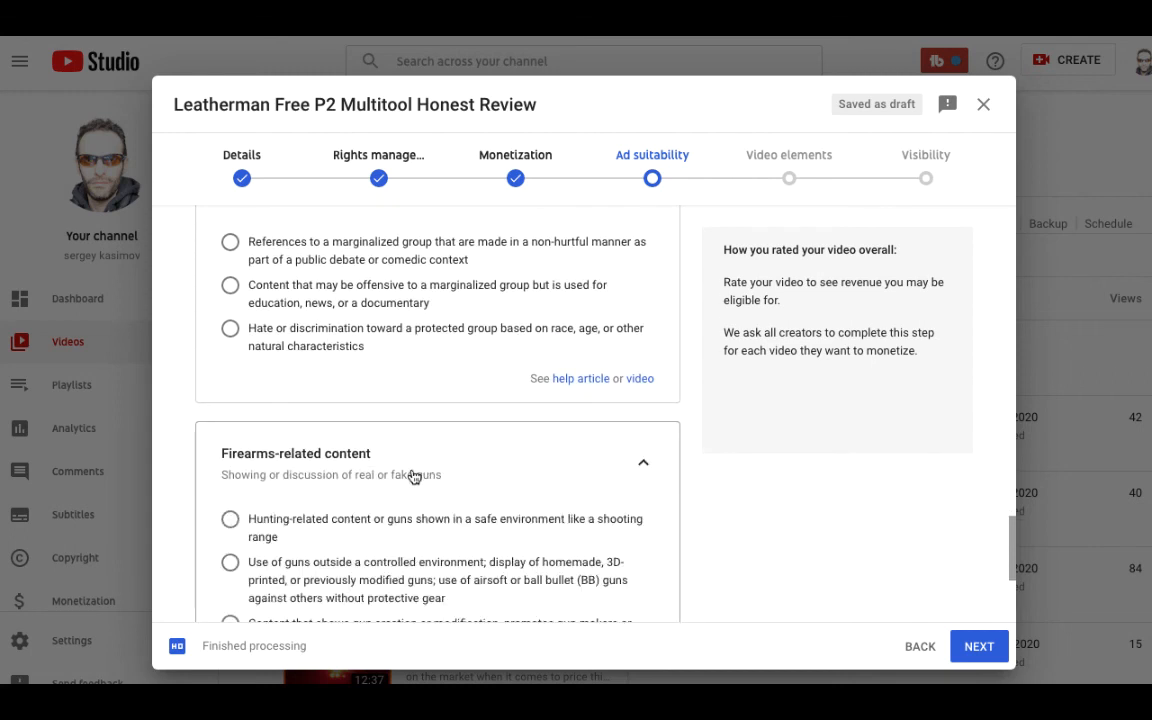
pyautogui.scroll(-3, 411, 476)
pyautogui.click(381, 500)
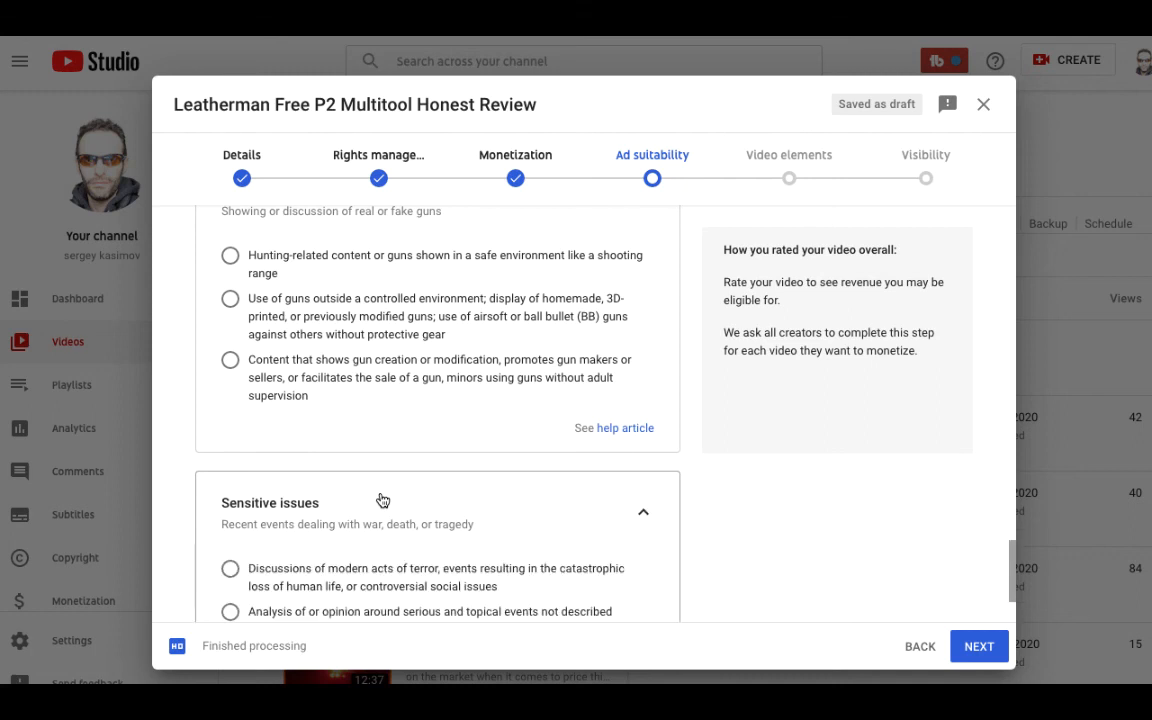
# Try the None of the above answer in the ad suitability questionnaire and clear it again.
pyautogui.scroll(-2, 386, 501)
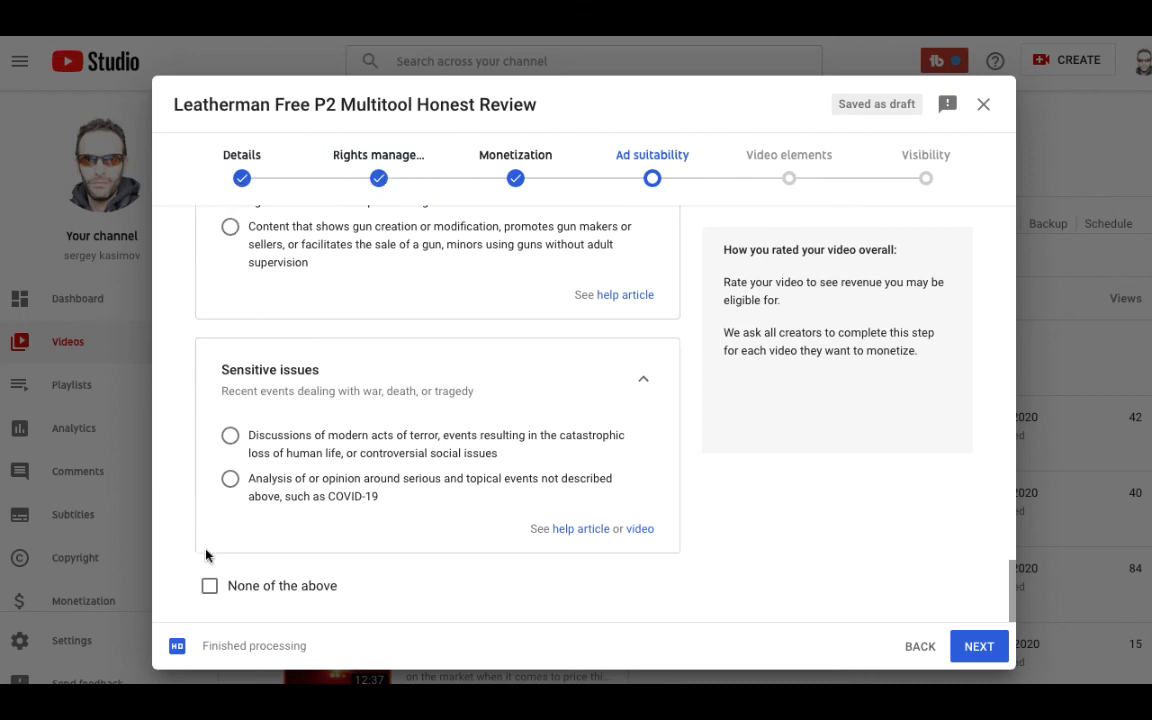
pyautogui.click(209, 585)
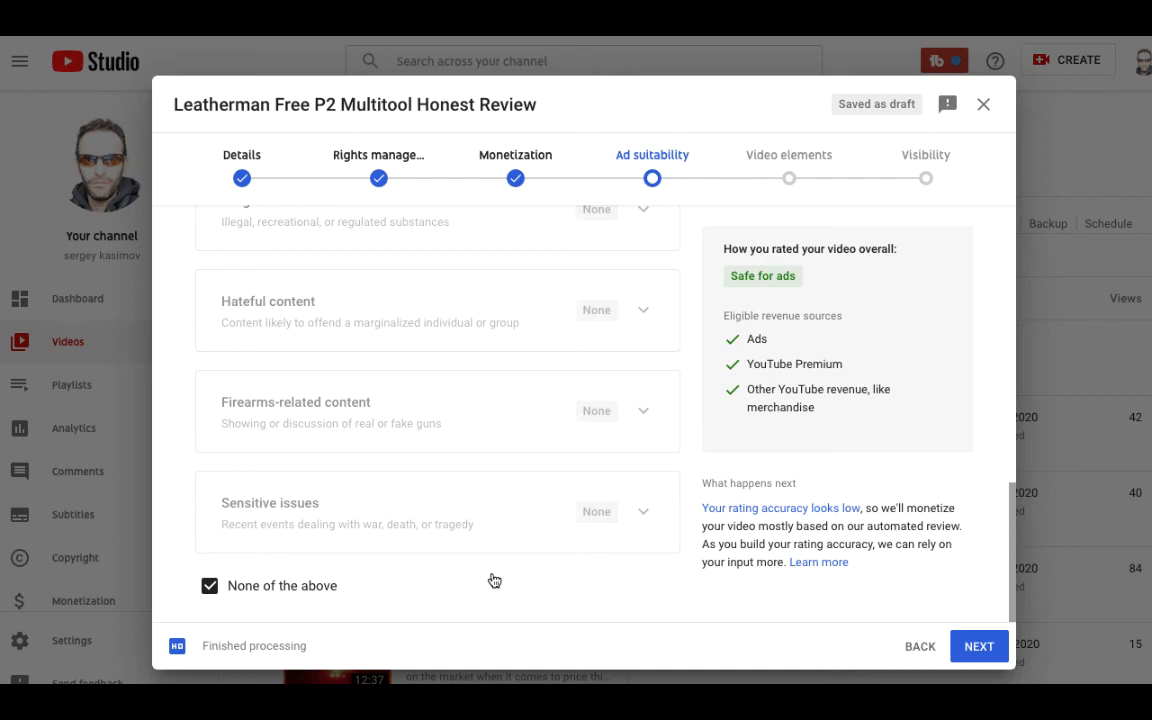
pyautogui.click(251, 586)
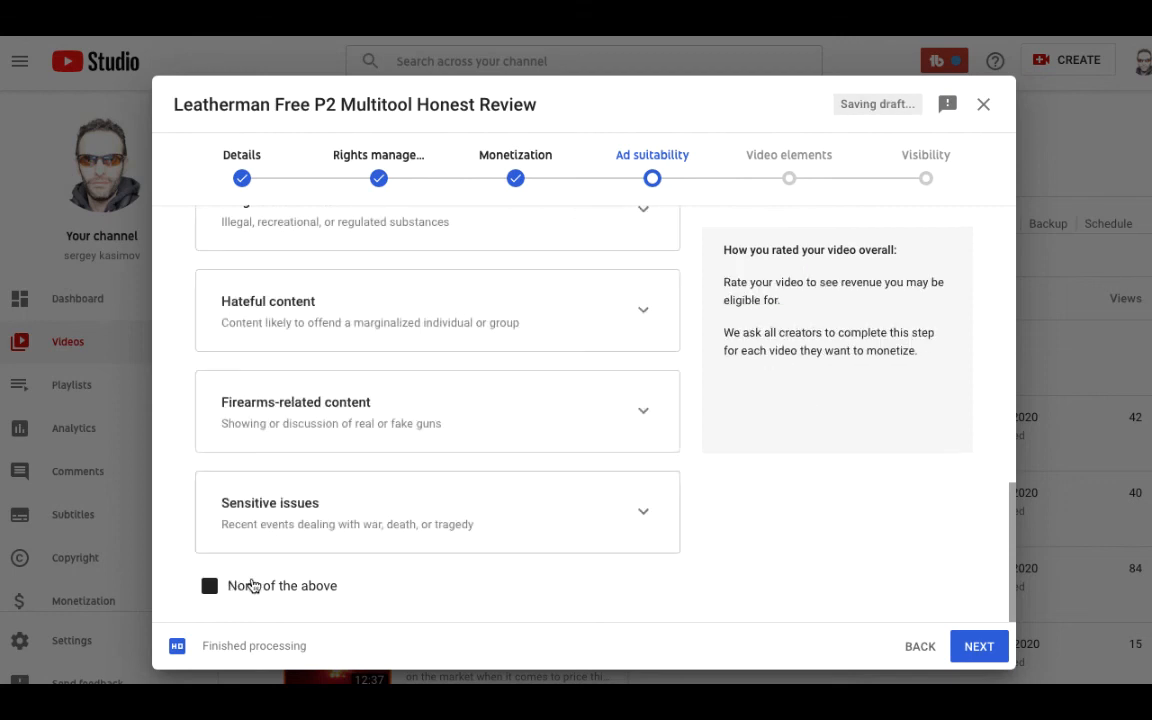
# Try both sensitive issues answers in turn to compare their ad ratings, and clear the selection.
pyautogui.click(352, 508)
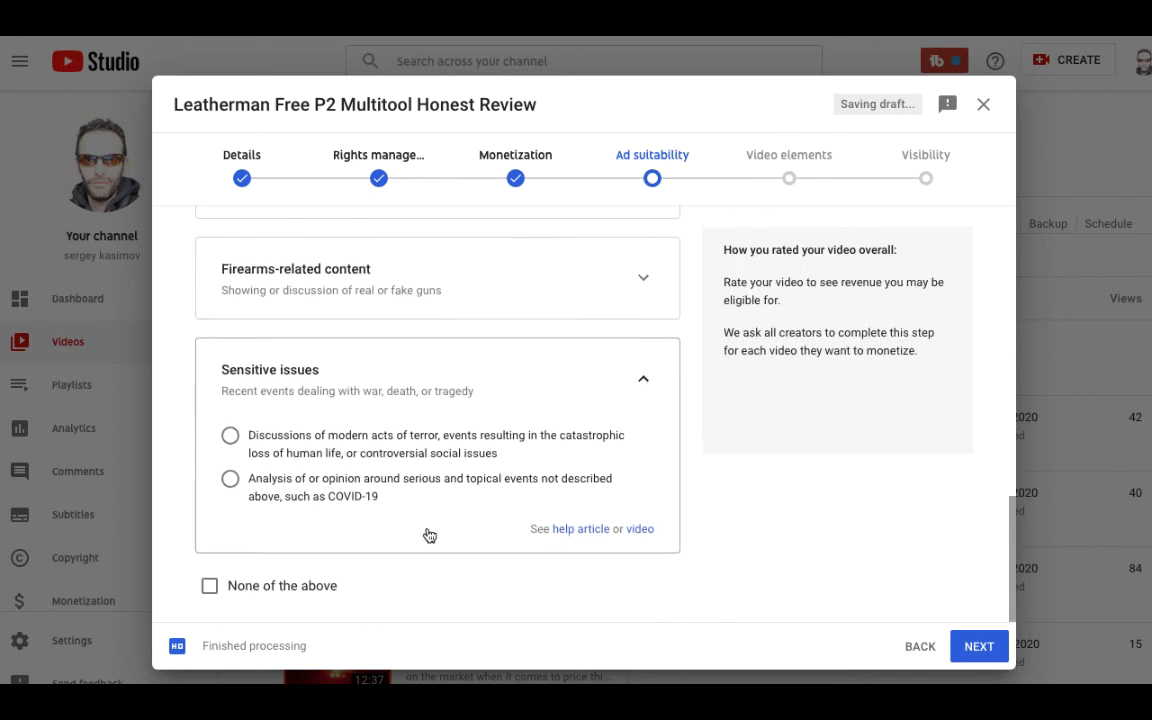
pyautogui.click(306, 445)
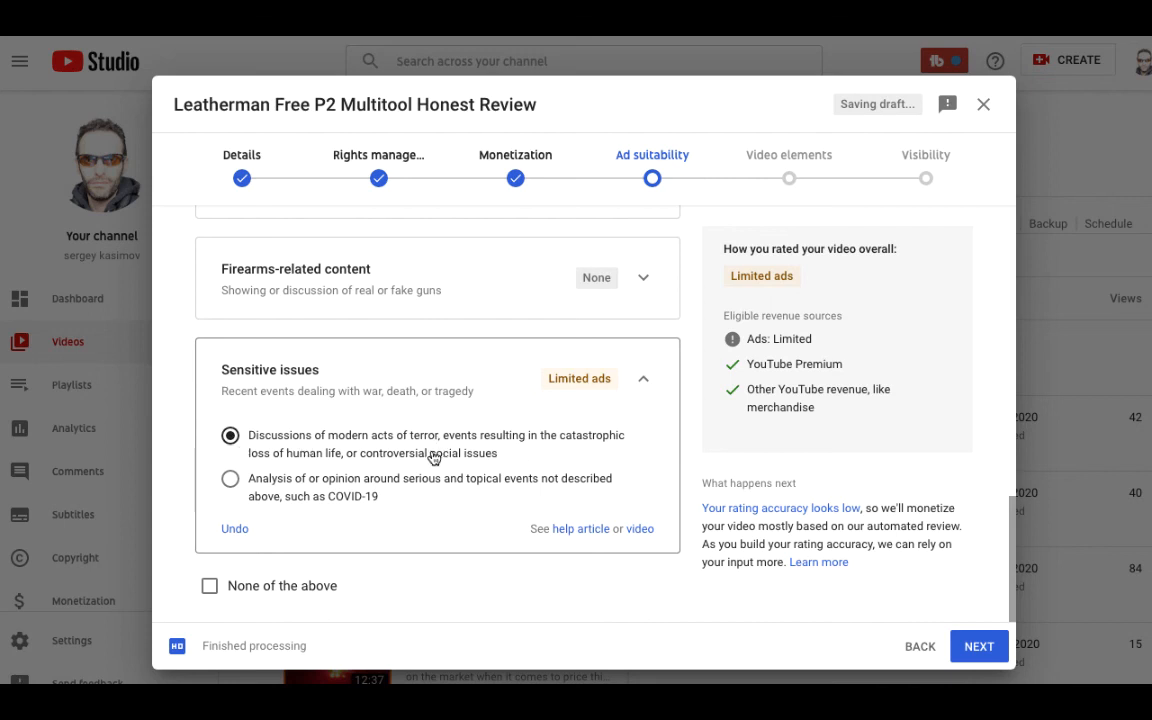
pyautogui.click(326, 487)
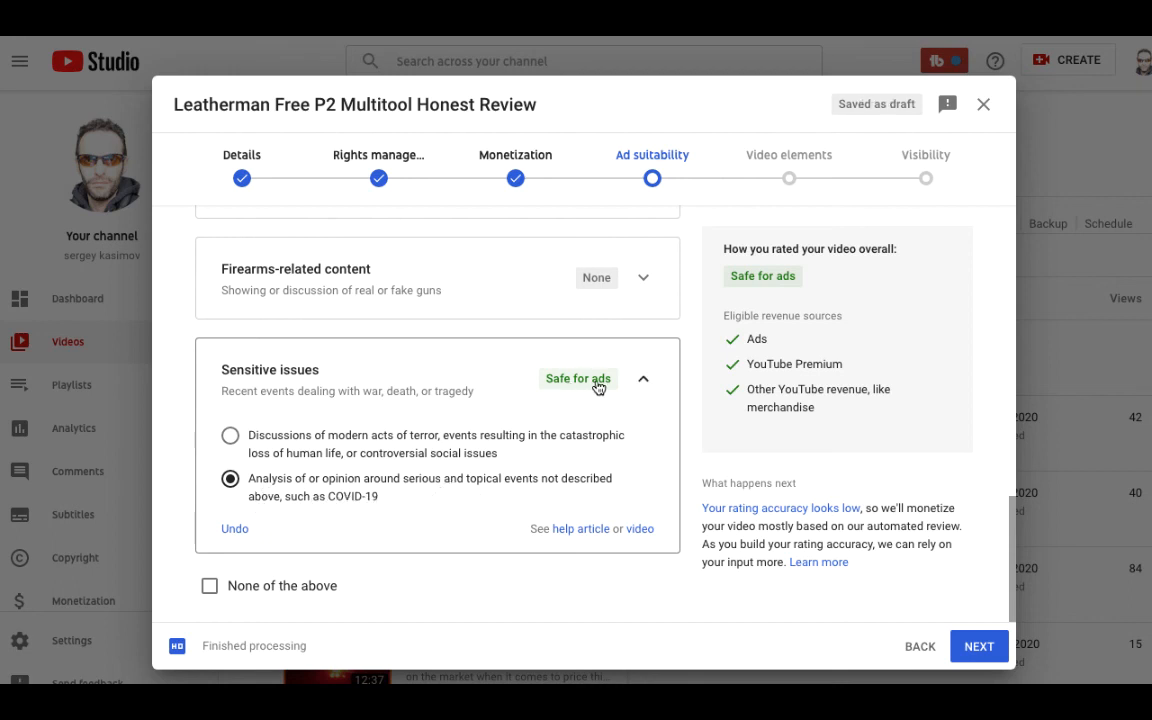
pyautogui.click(230, 479)
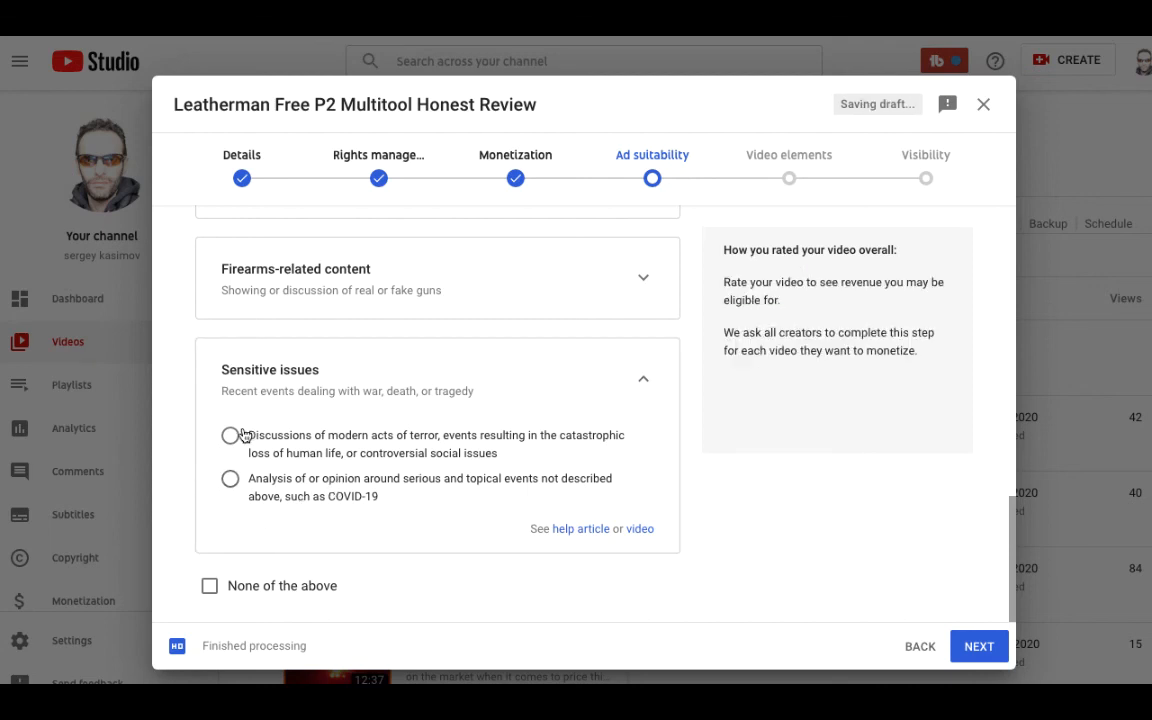
# Try the light and the strong profanity answers under inappropriate language to compare their ad ratings, and undo the selection.
pyautogui.scroll(1, 399, 357)
pyautogui.scroll(3, 399, 355)
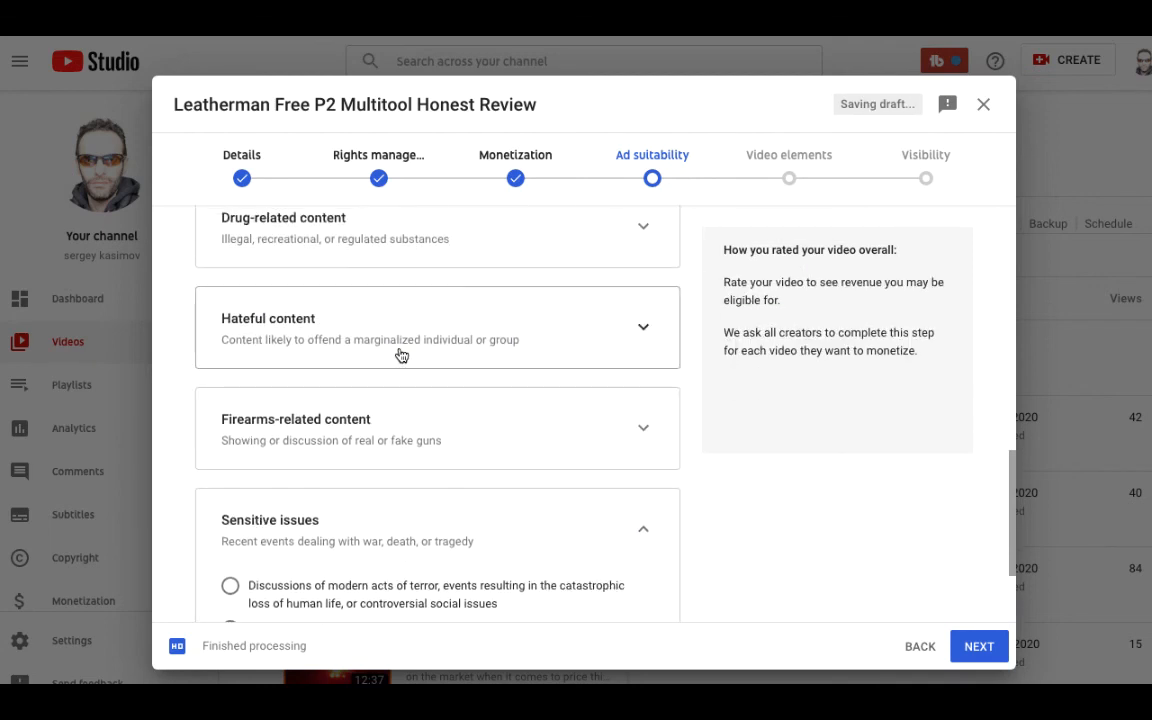
pyautogui.scroll(5, 377, 357)
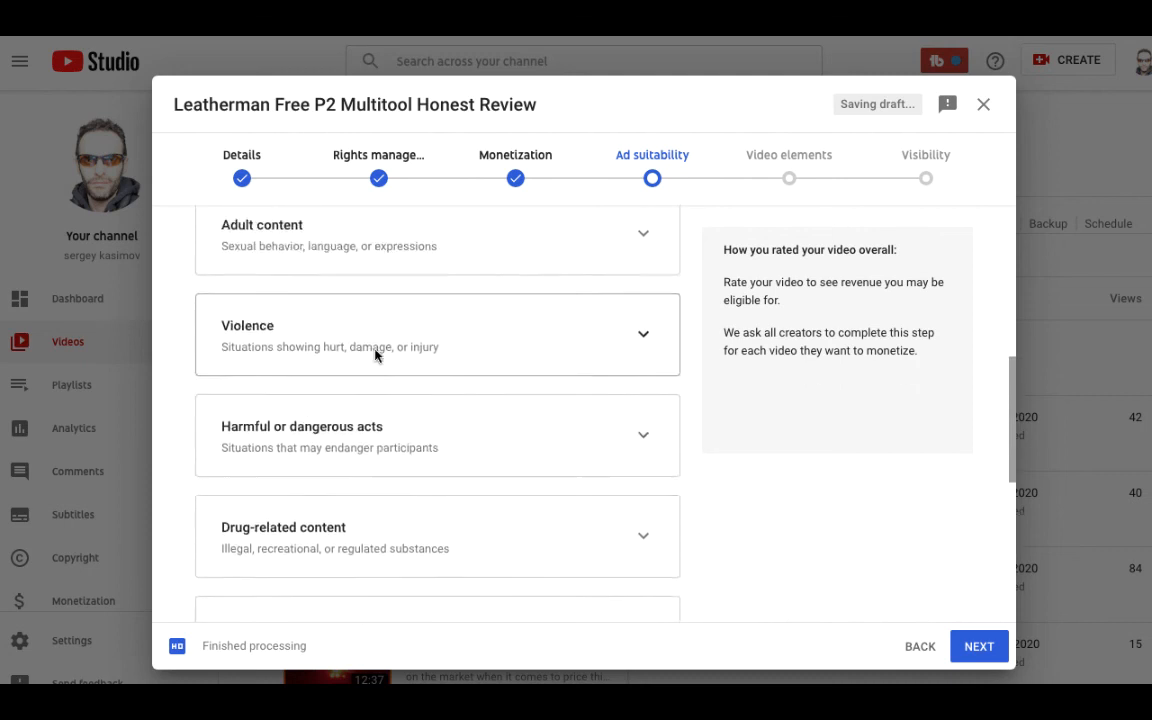
pyautogui.click(334, 345)
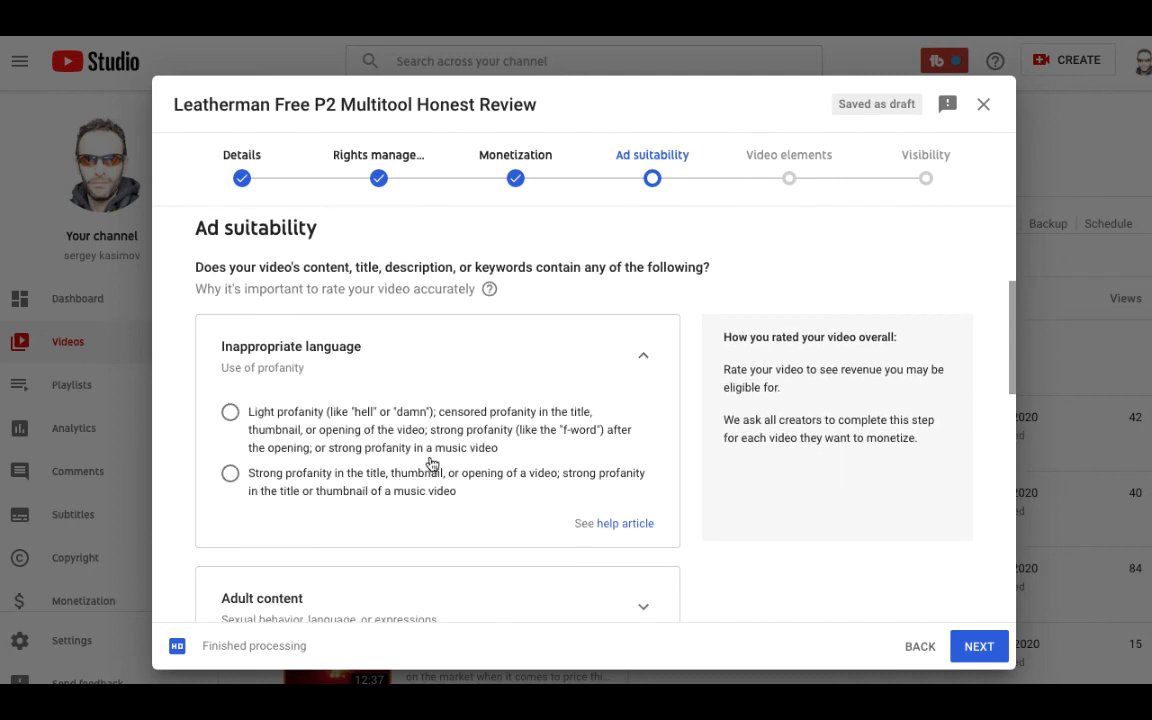
pyautogui.click(358, 413)
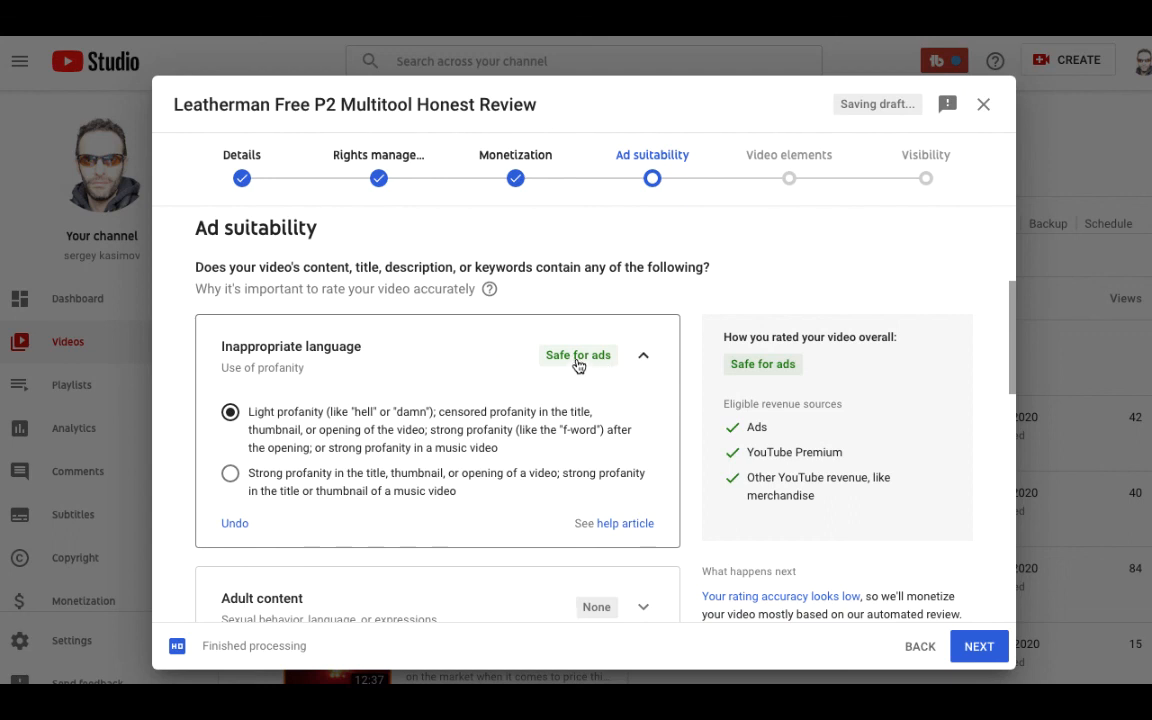
pyautogui.click(352, 487)
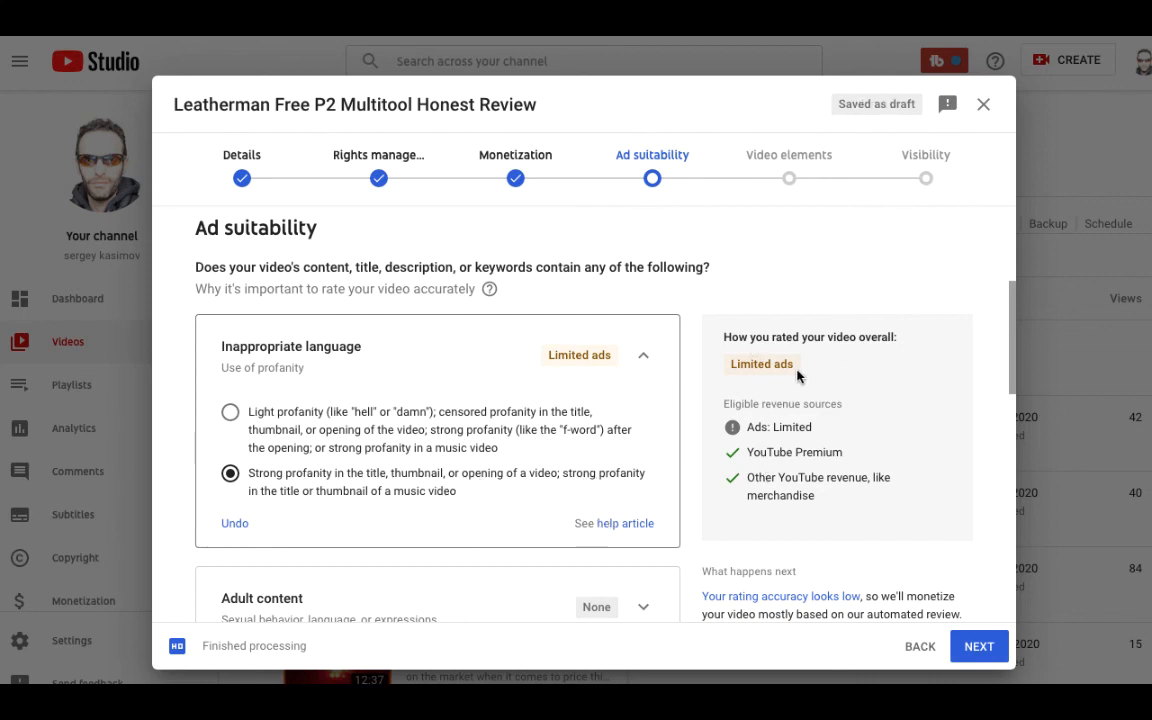
pyautogui.click(235, 522)
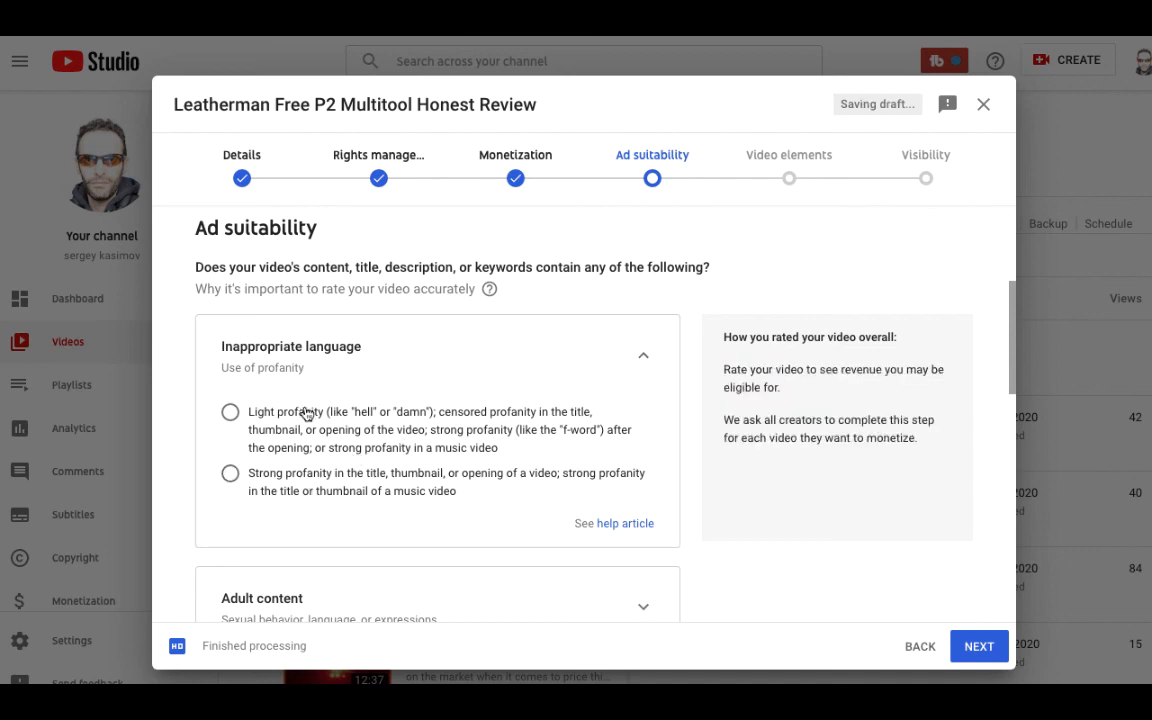
# Answer the ad suitability questionnaire with None of the above and continue to the video elements stage.
pyautogui.scroll(-10, 463, 432)
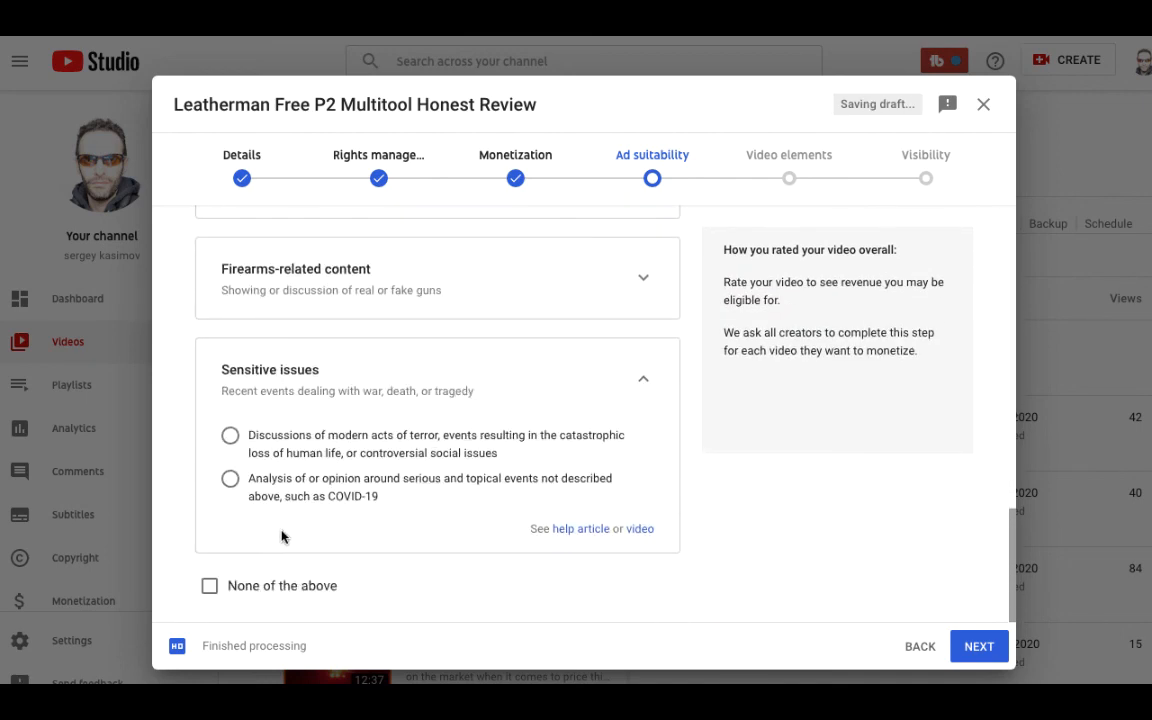
pyautogui.click(211, 587)
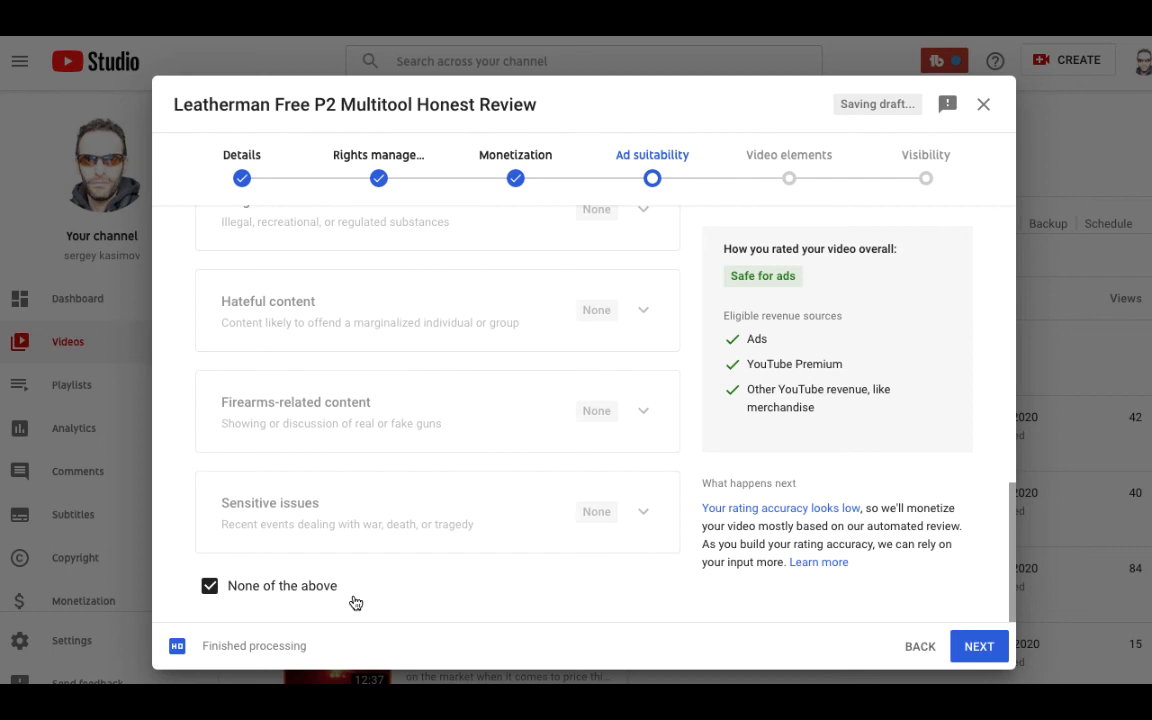
pyautogui.click(984, 648)
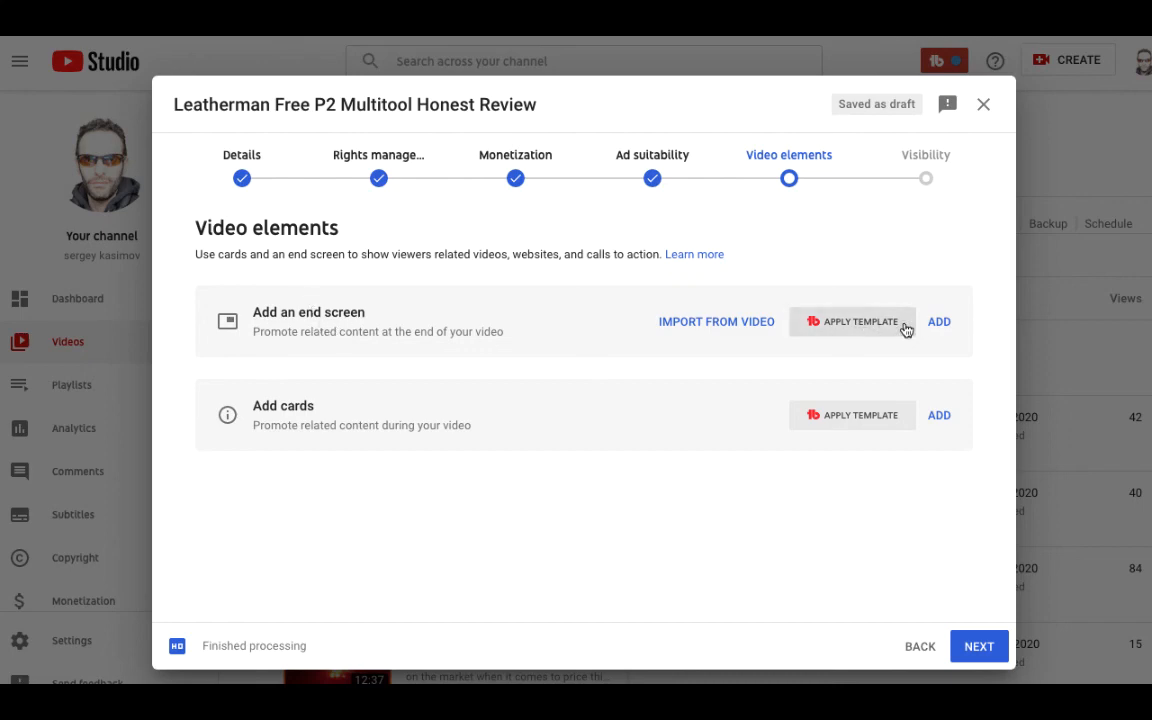
# Add an end screen using the 1 video, 1 subscribe template and enlarge its video element.
pyautogui.click(936, 325)
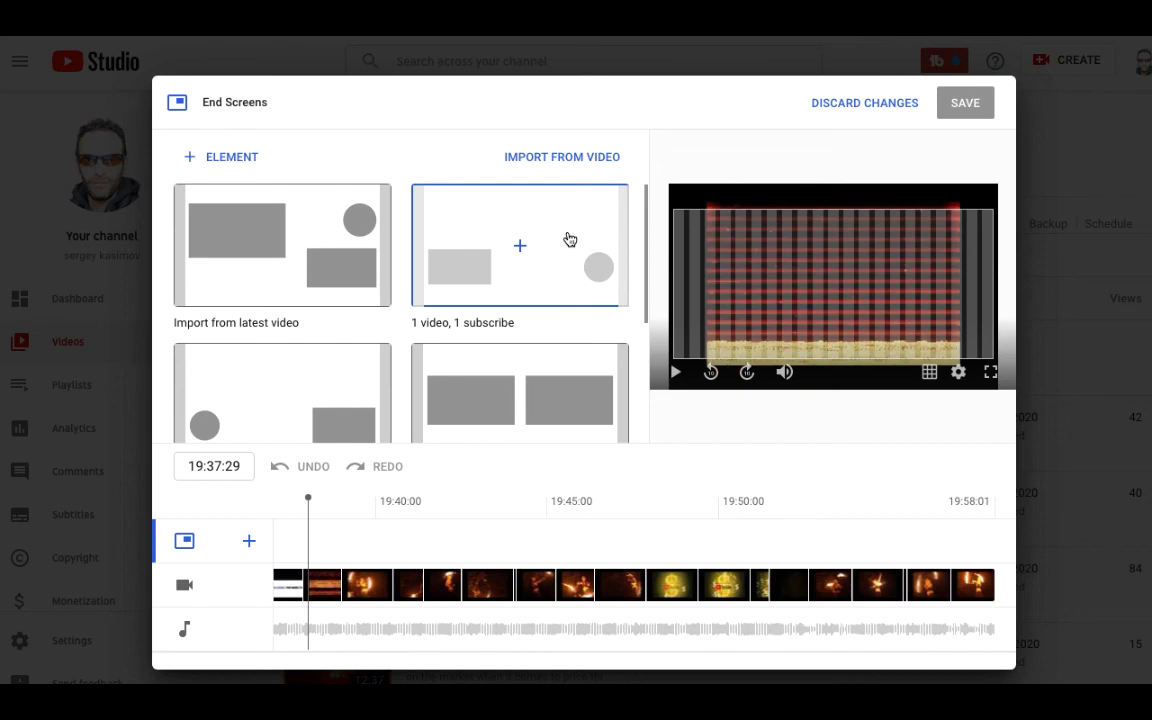
pyautogui.click(520, 260)
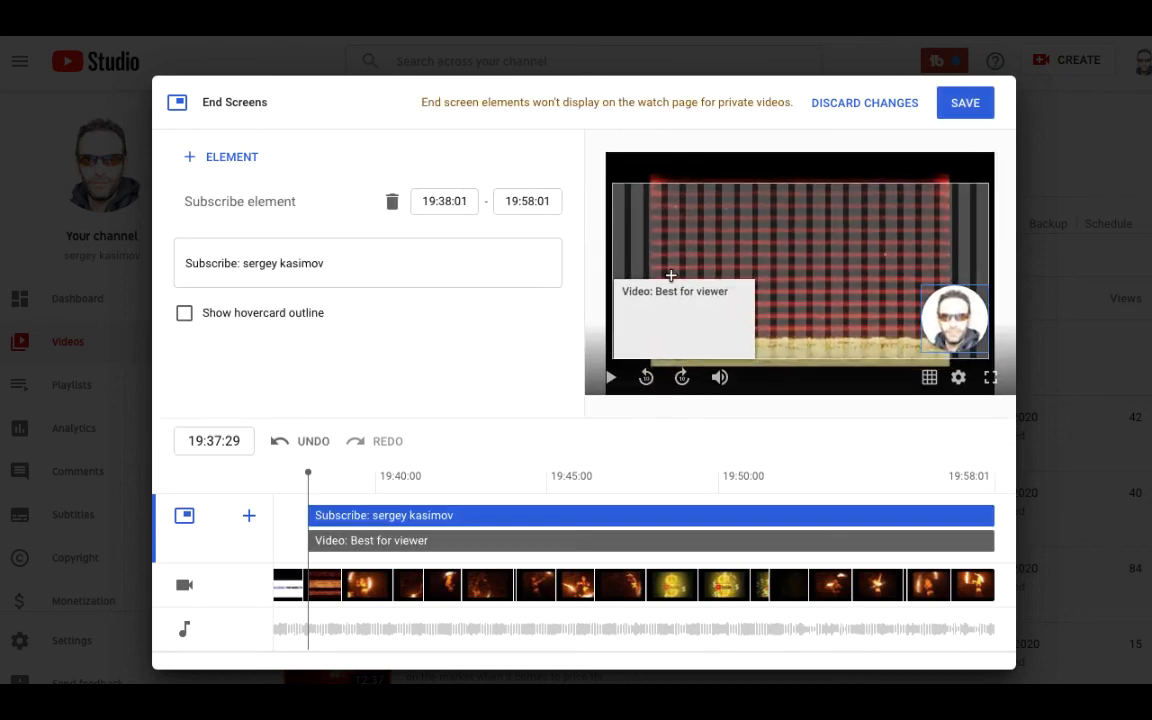
pyautogui.click(694, 311)
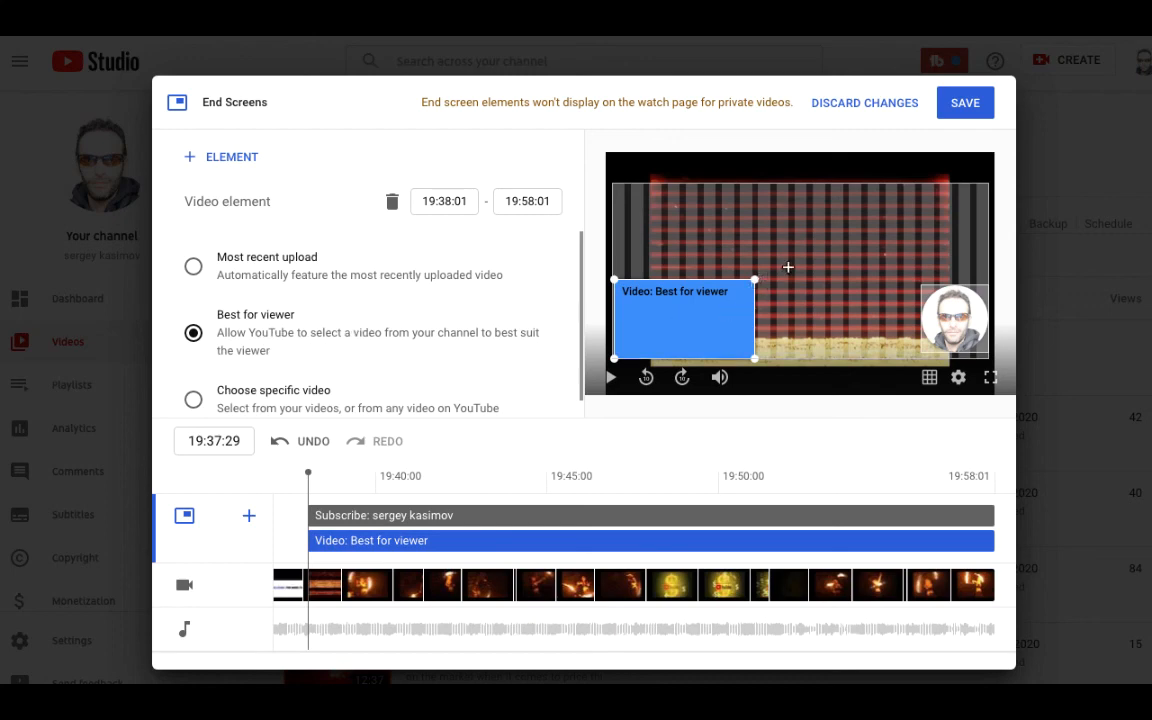
pyautogui.moveTo(757, 280); pyautogui.dragTo(809, 249)
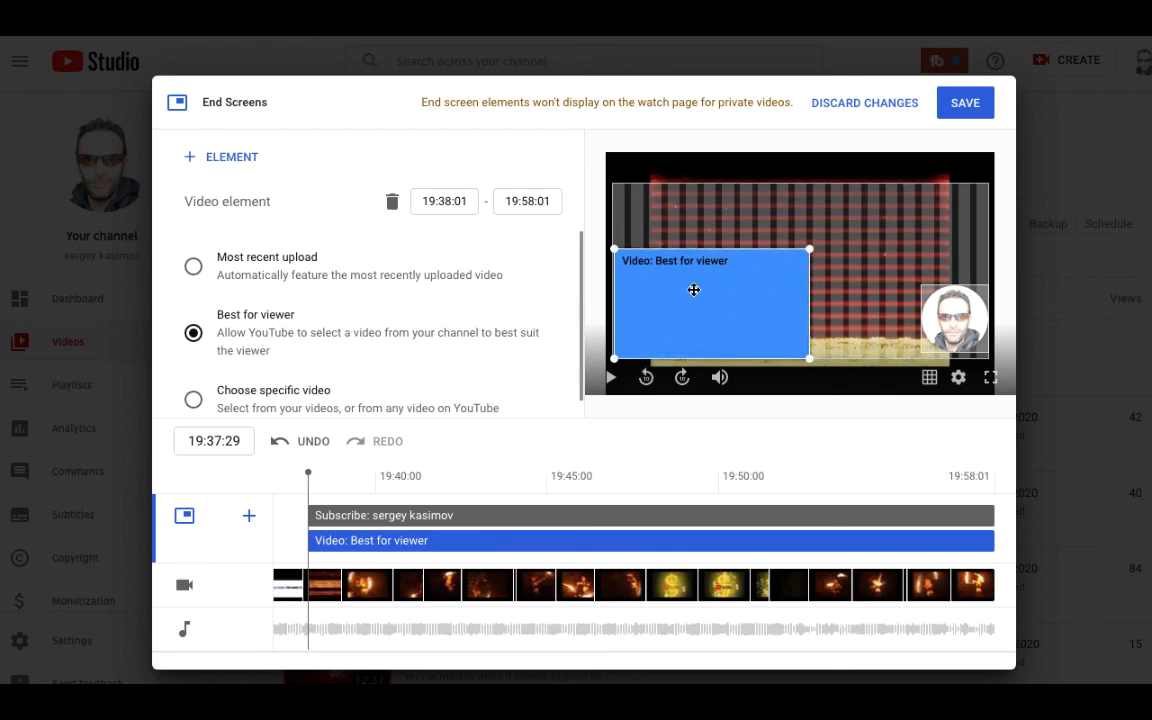
# Set the end screen's video element to the specific video "Leatherman OHT vs Signal which is best?".
pyautogui.scroll(-1, 395, 387)
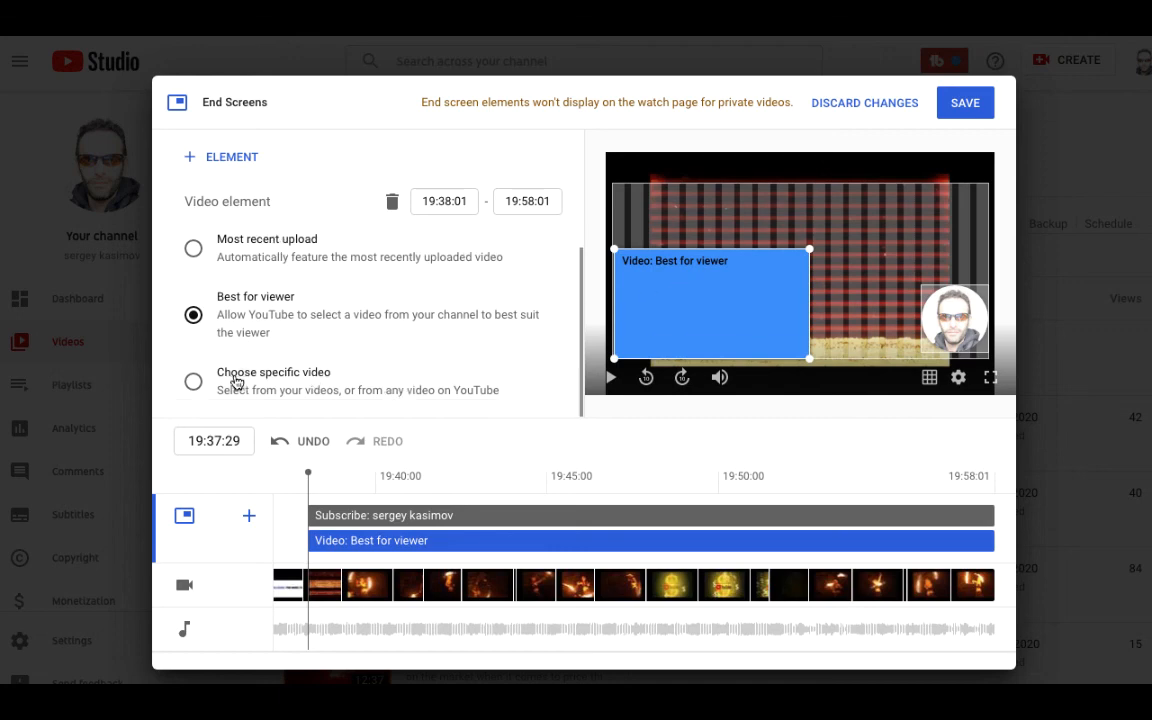
pyautogui.click(193, 381)
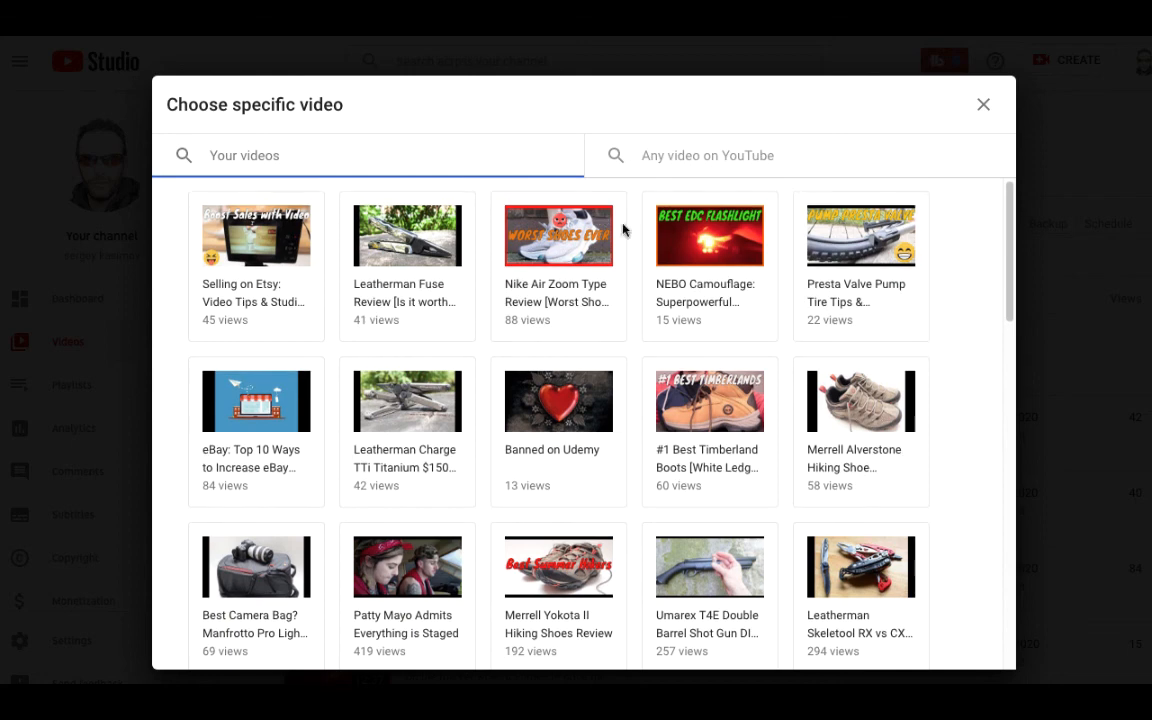
pyautogui.scroll(-1, 480, 350)
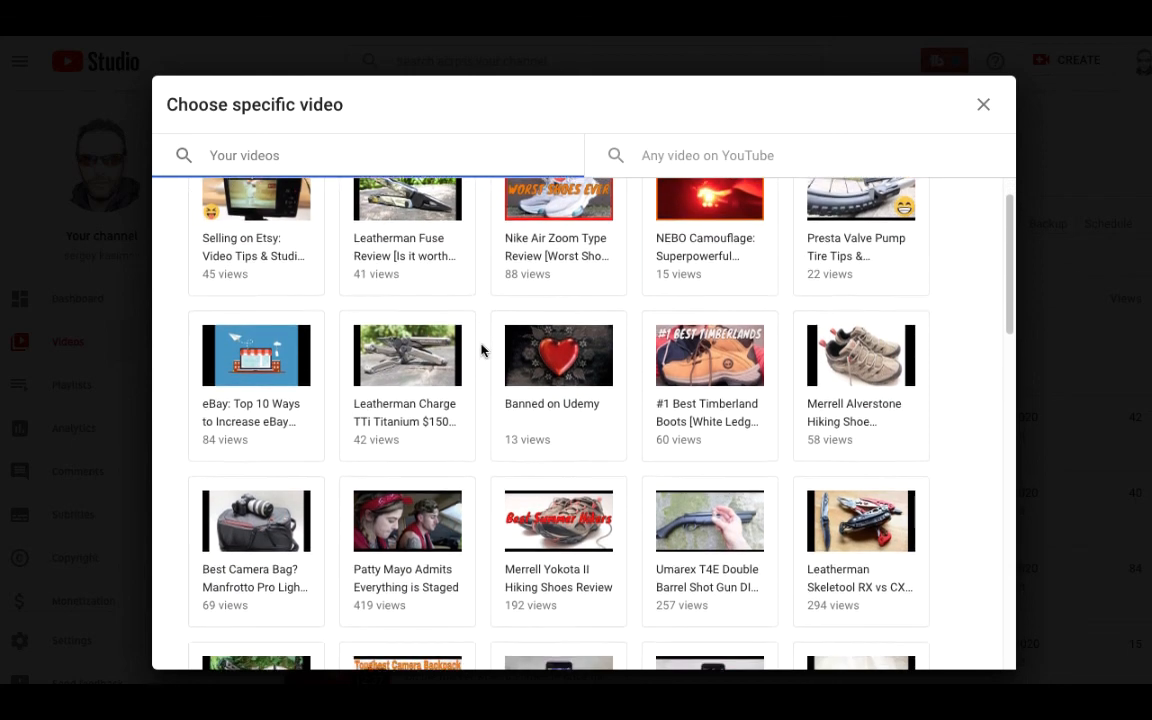
pyautogui.scroll(1, 481, 352)
pyautogui.scroll(-3, 673, 390)
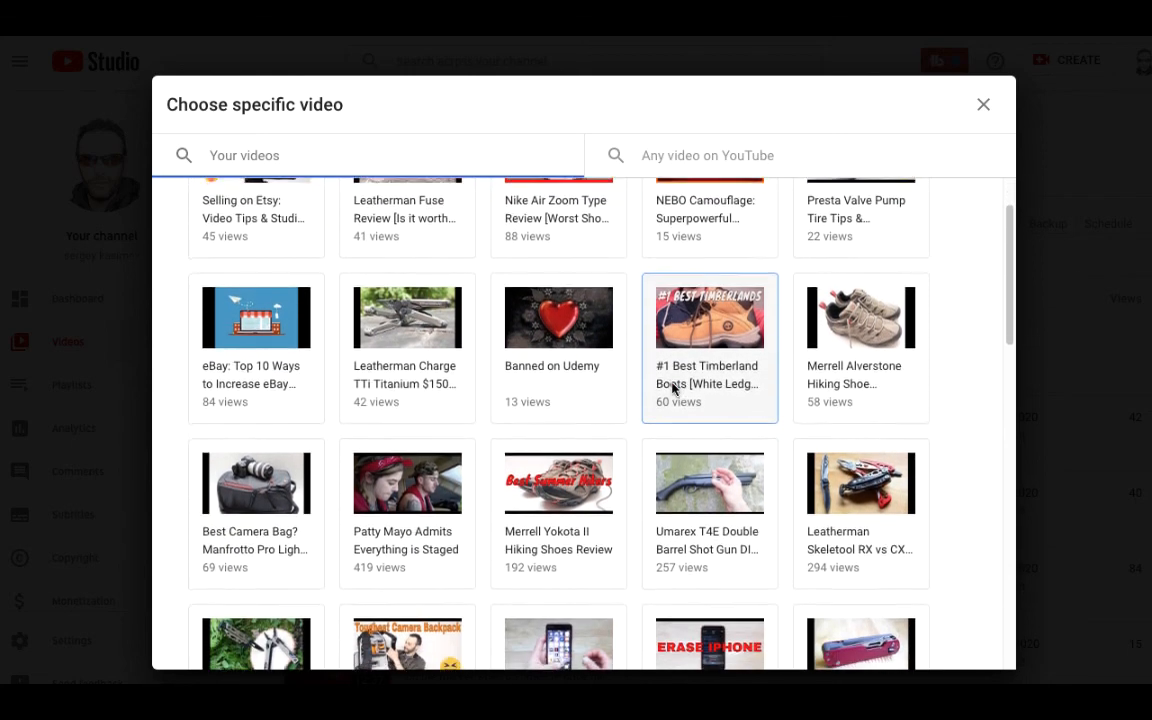
pyautogui.scroll(-1, 672, 390)
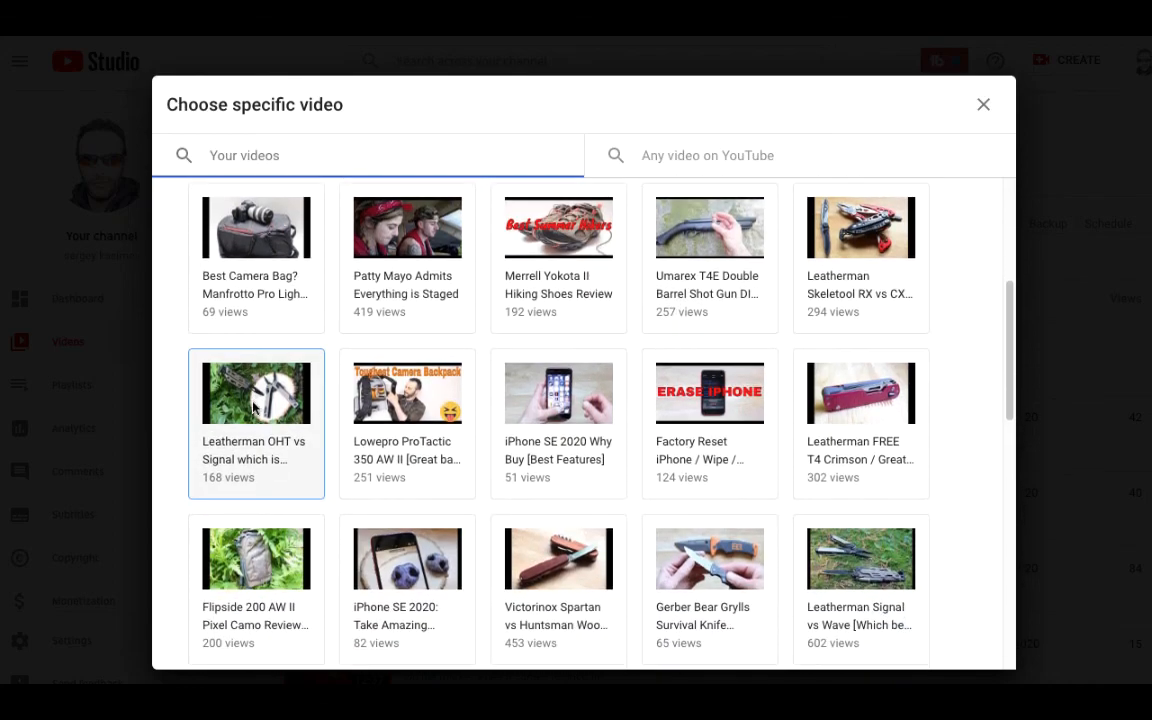
pyautogui.click(266, 408)
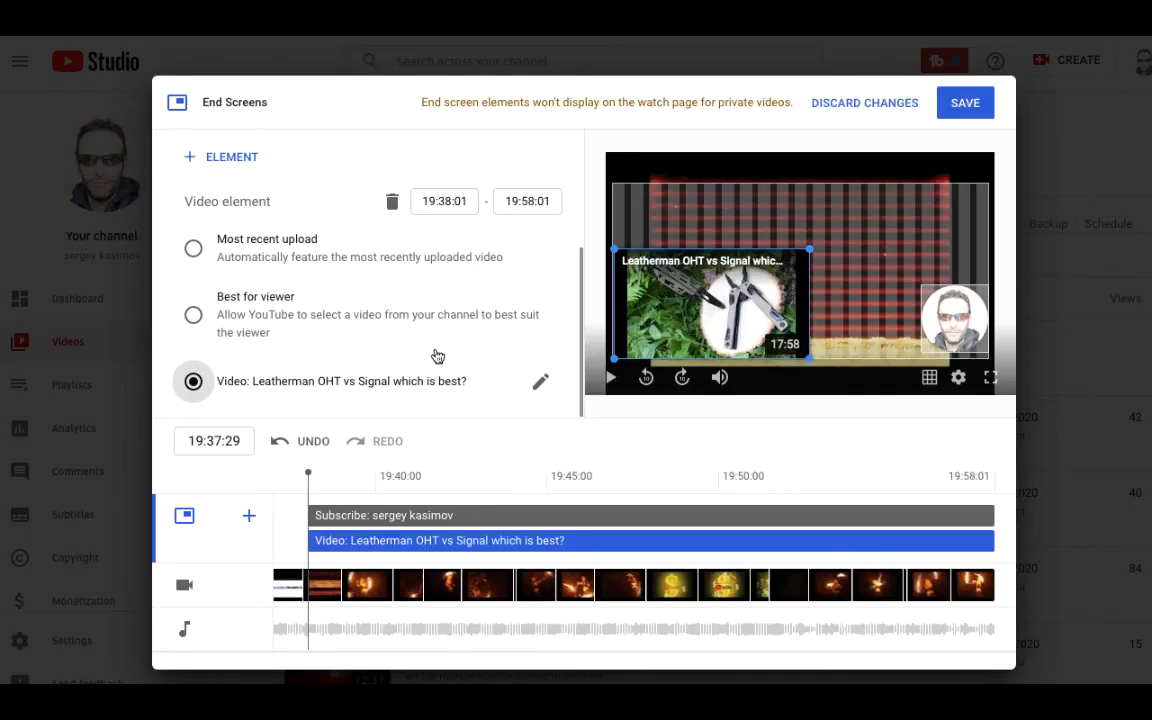
# Move the end screen's video element to the frame's upper-left corner and the subscribe element to its upper-right corner.
pyautogui.moveTo(815, 258); pyautogui.dragTo(758, 215)
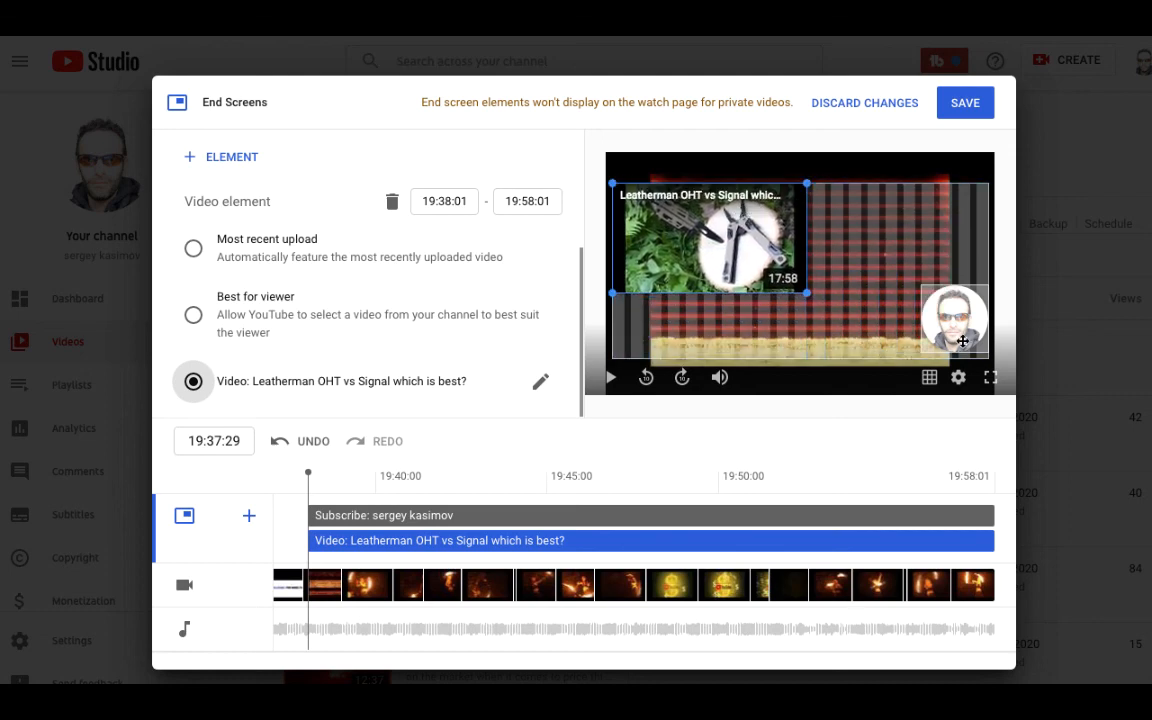
pyautogui.moveTo(960, 331); pyautogui.dragTo(995, 210)
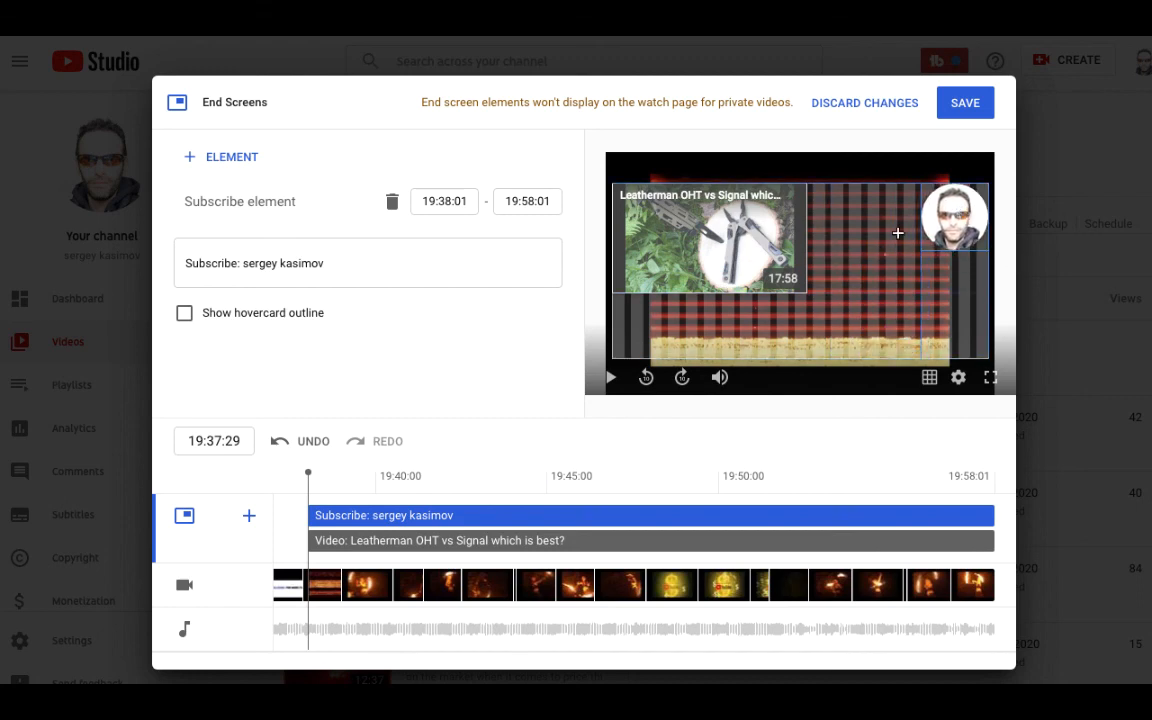
# Add a playlist element for Survivalist & Self Defense to the end screen and try to enlarge it.
pyautogui.click(221, 158)
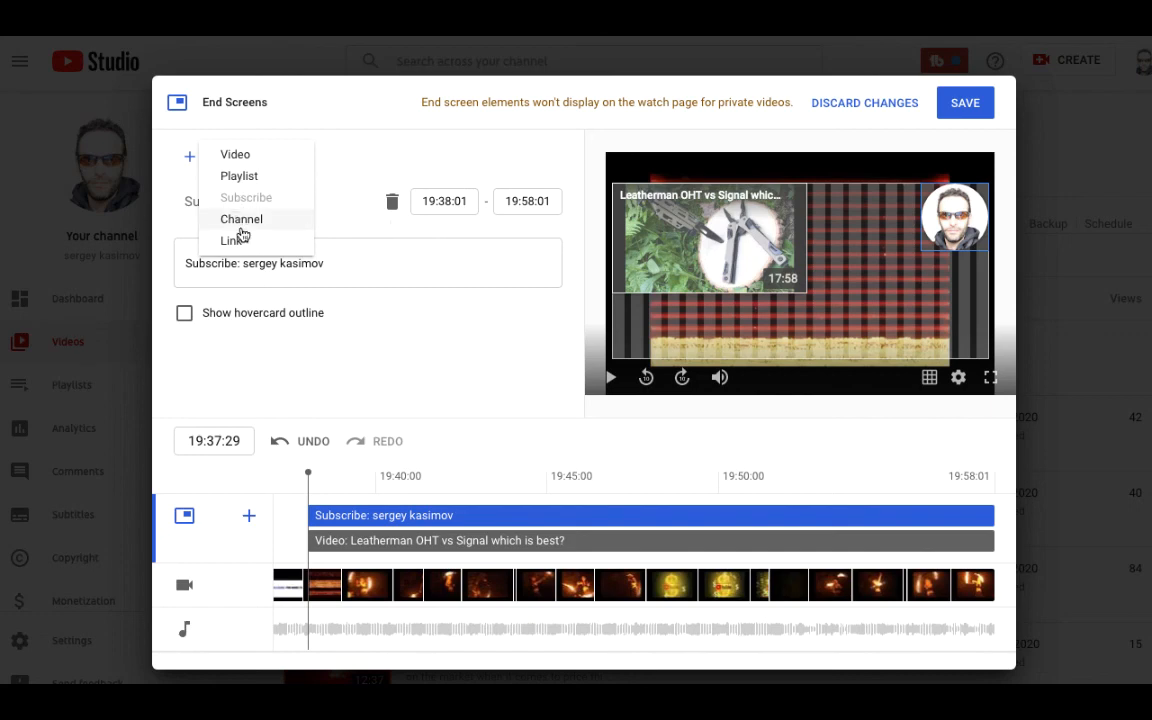
pyautogui.click(244, 179)
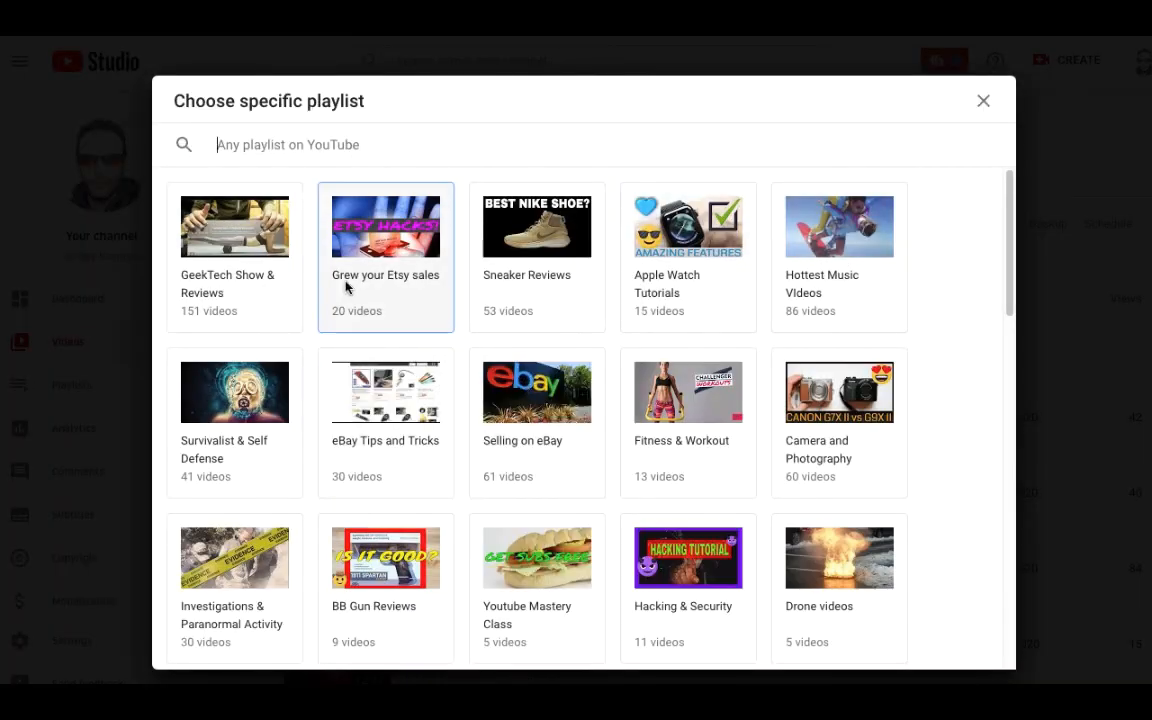
pyautogui.click(216, 417)
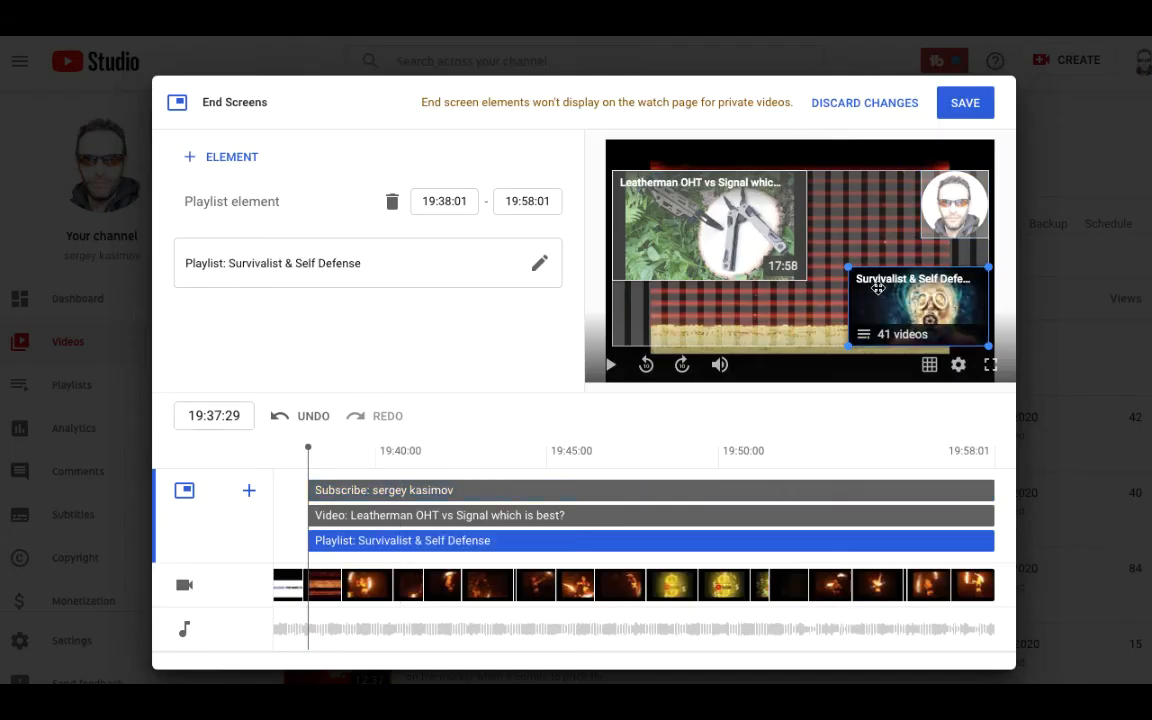
pyautogui.moveTo(851, 270); pyautogui.dragTo(744, 215)
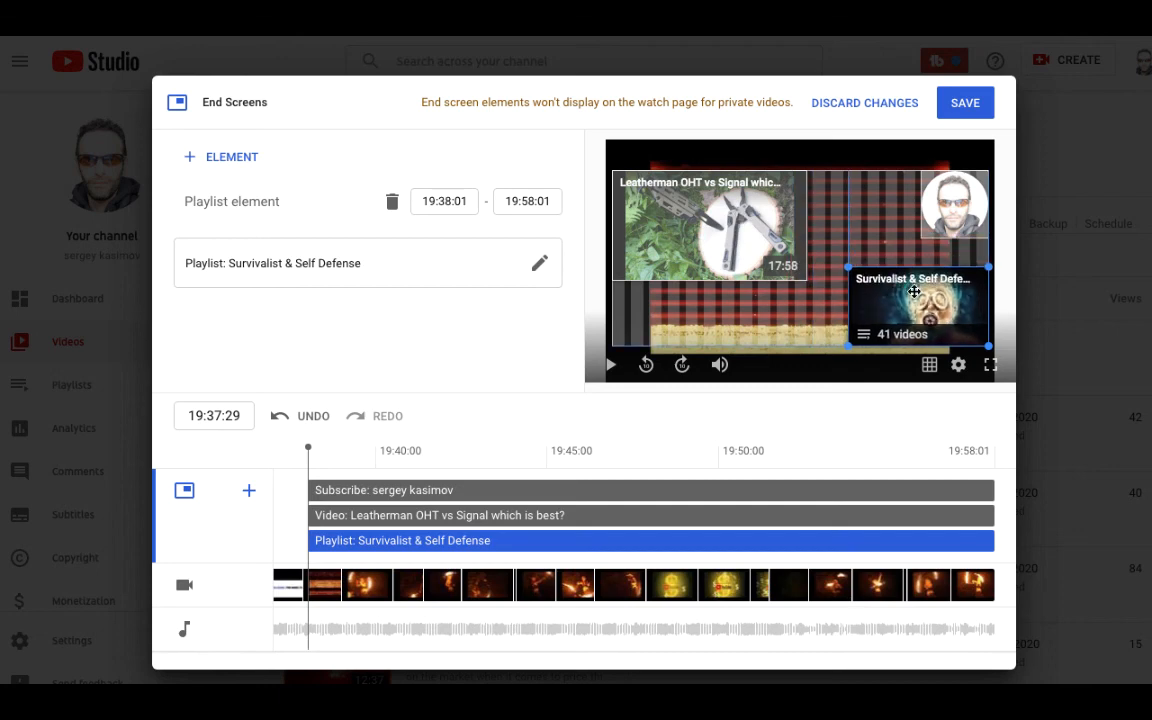
# Save the end screen and continue to the visibility stage without adding cards.
pyautogui.click(966, 104)
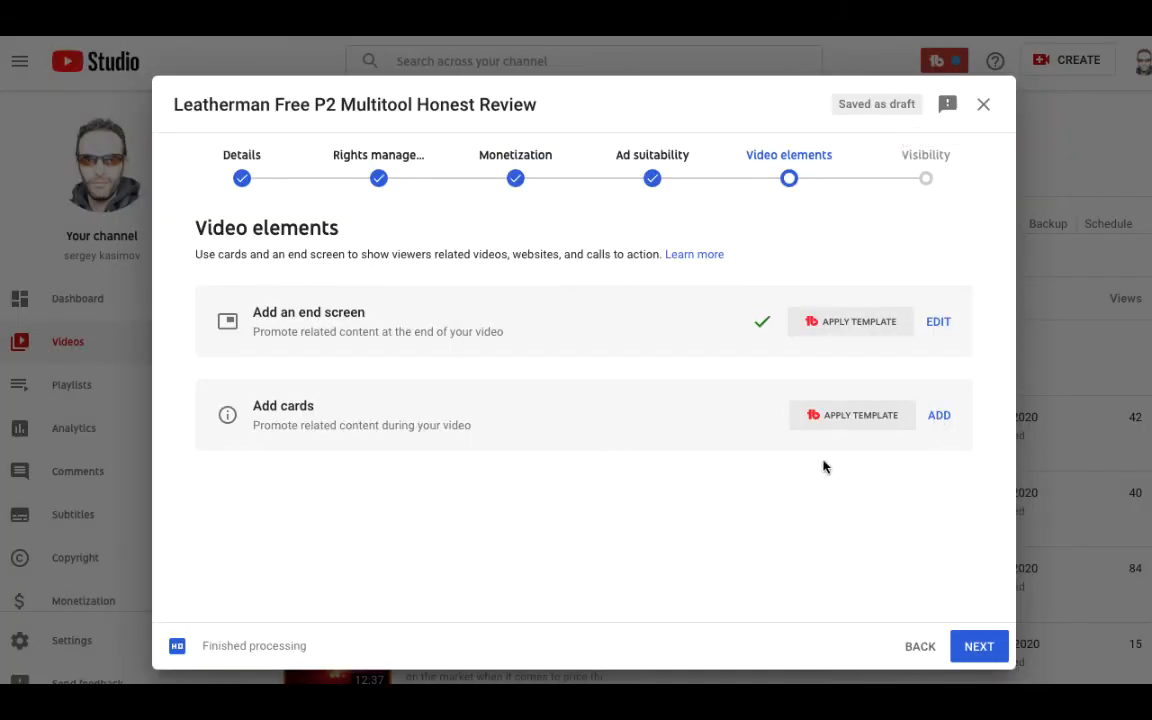
pyautogui.click(983, 646)
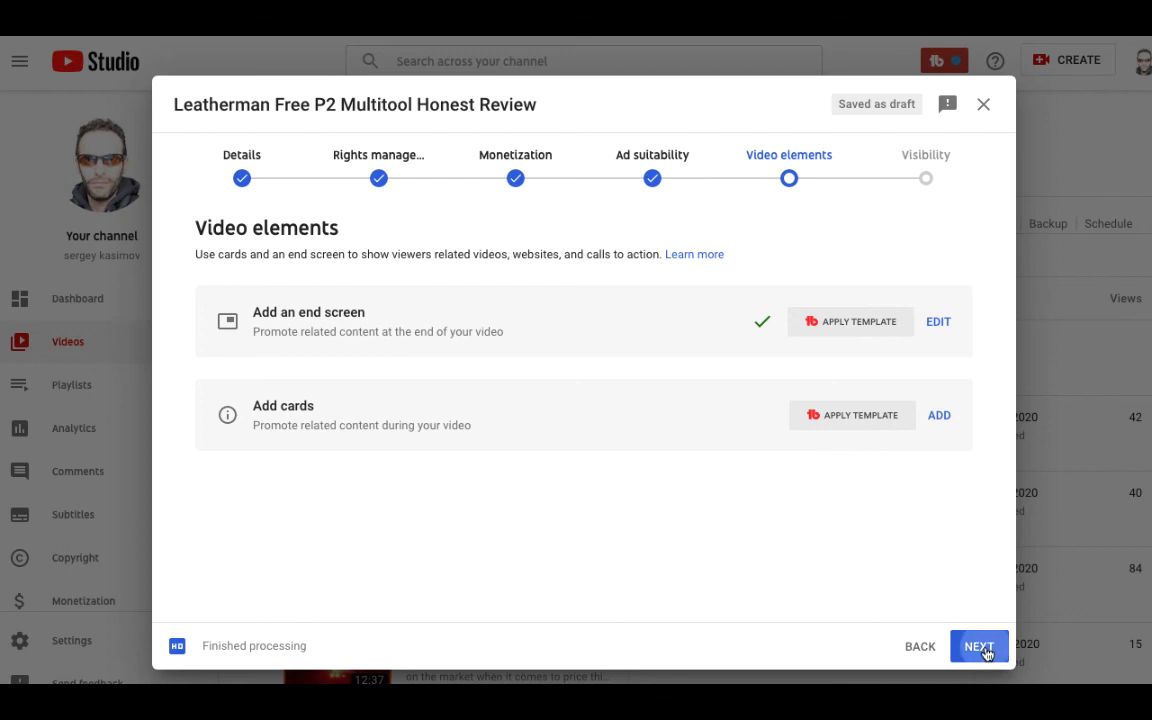
pyautogui.scroll(-3, 400, 400)
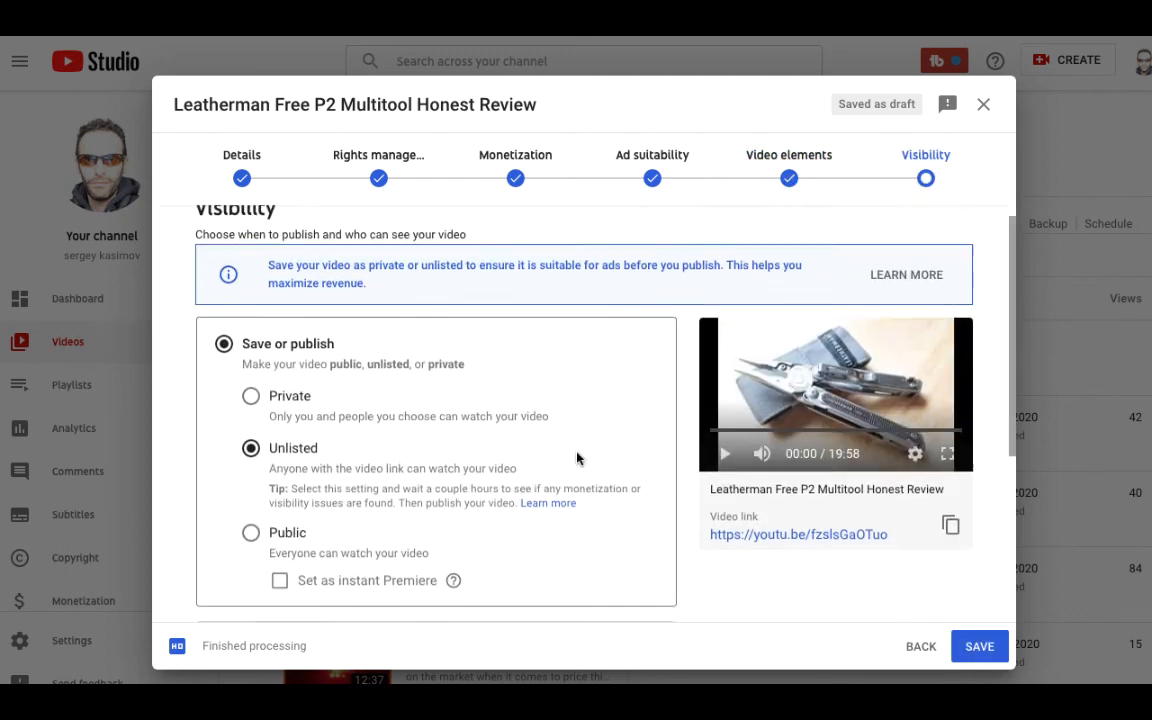
# Set the video's visibility to Public and publish it anyway, without changing to private or unlisted for the ad suitability check.
pyautogui.scroll(2, 447, 411)
pyautogui.scroll(-1, 447, 419)
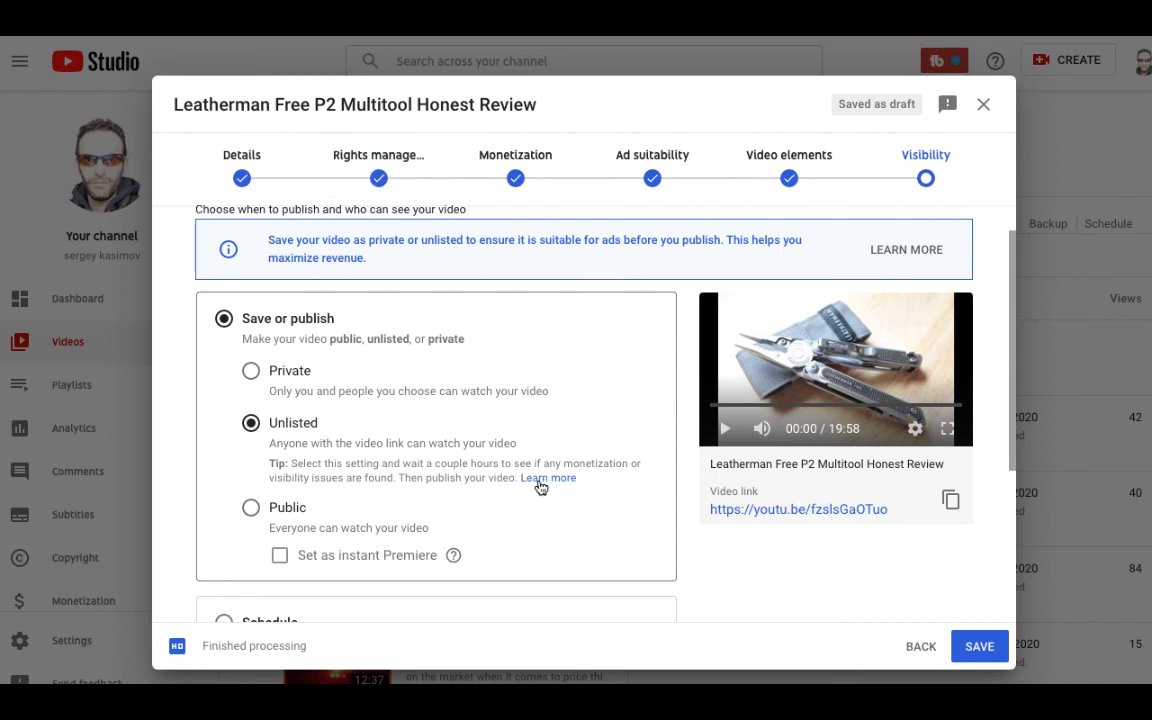
pyautogui.click(252, 512)
pyautogui.scroll(-3, 807, 540)
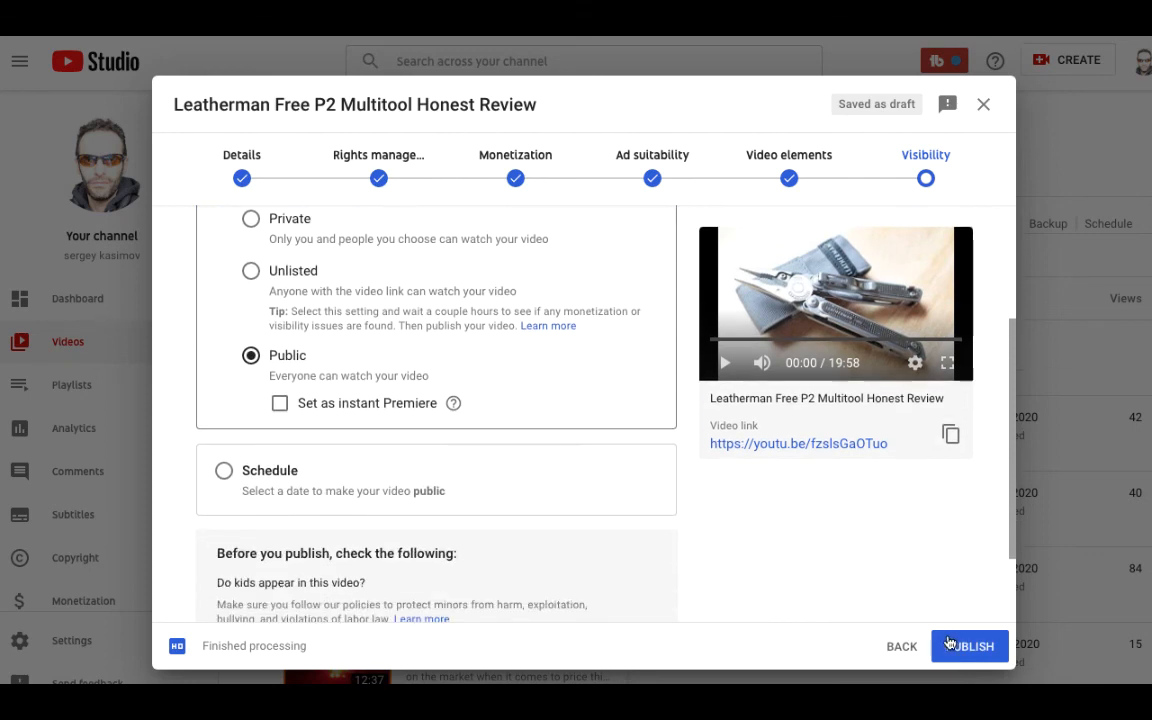
pyautogui.click(966, 646)
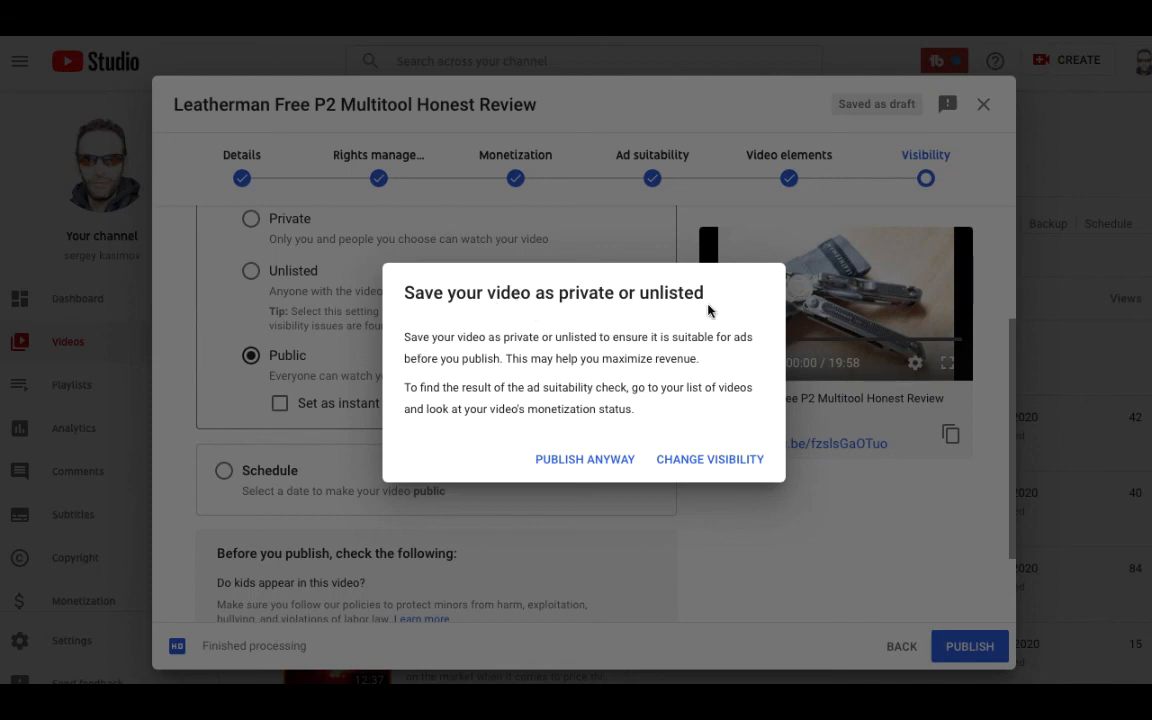
pyautogui.click(586, 462)
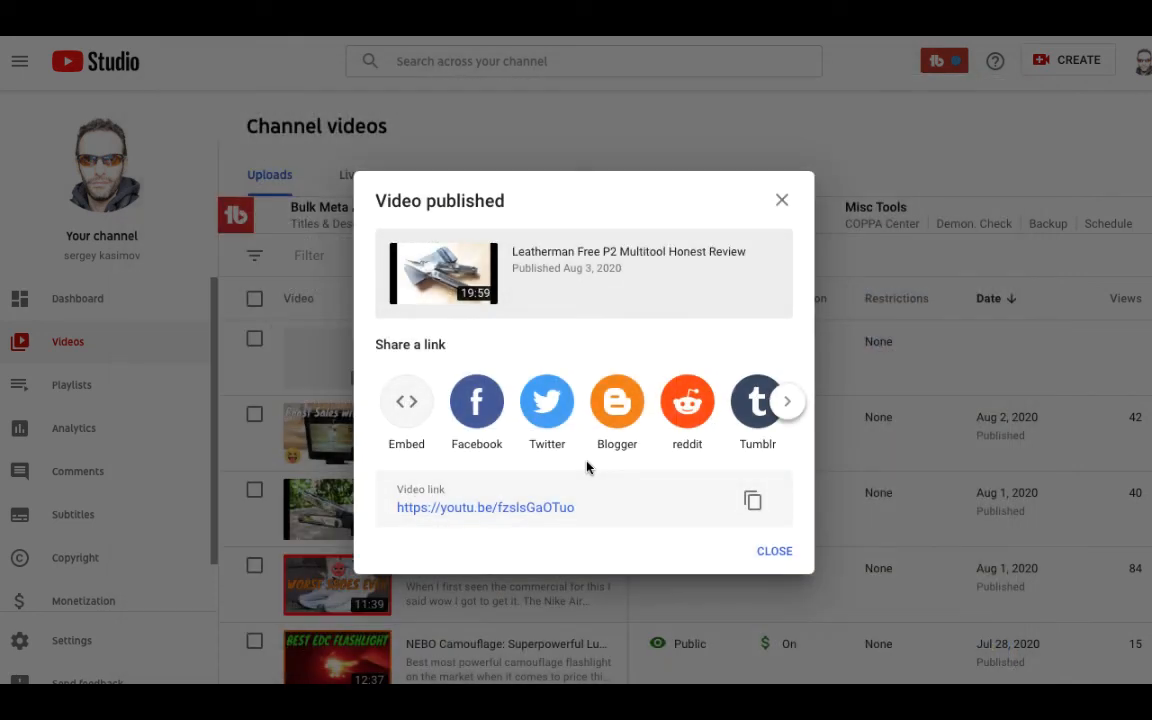
# Open the published video's link, pause playback and view its description and comments area.
pyautogui.click(520, 508)
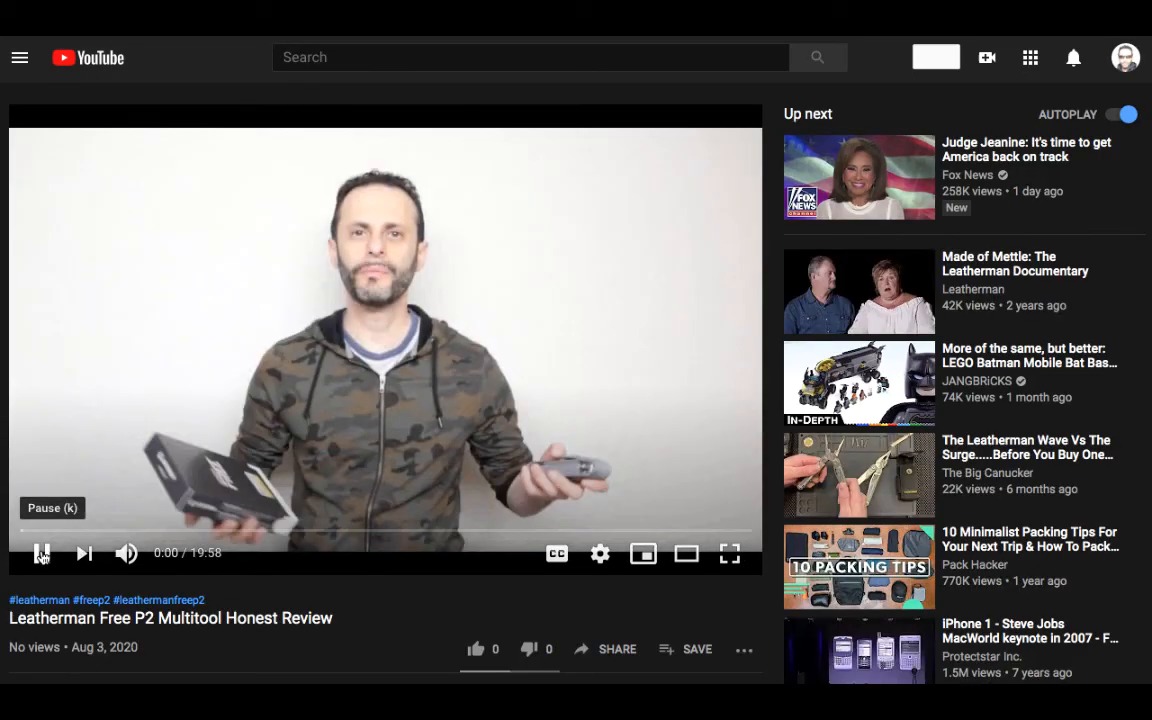
pyautogui.click(41, 553)
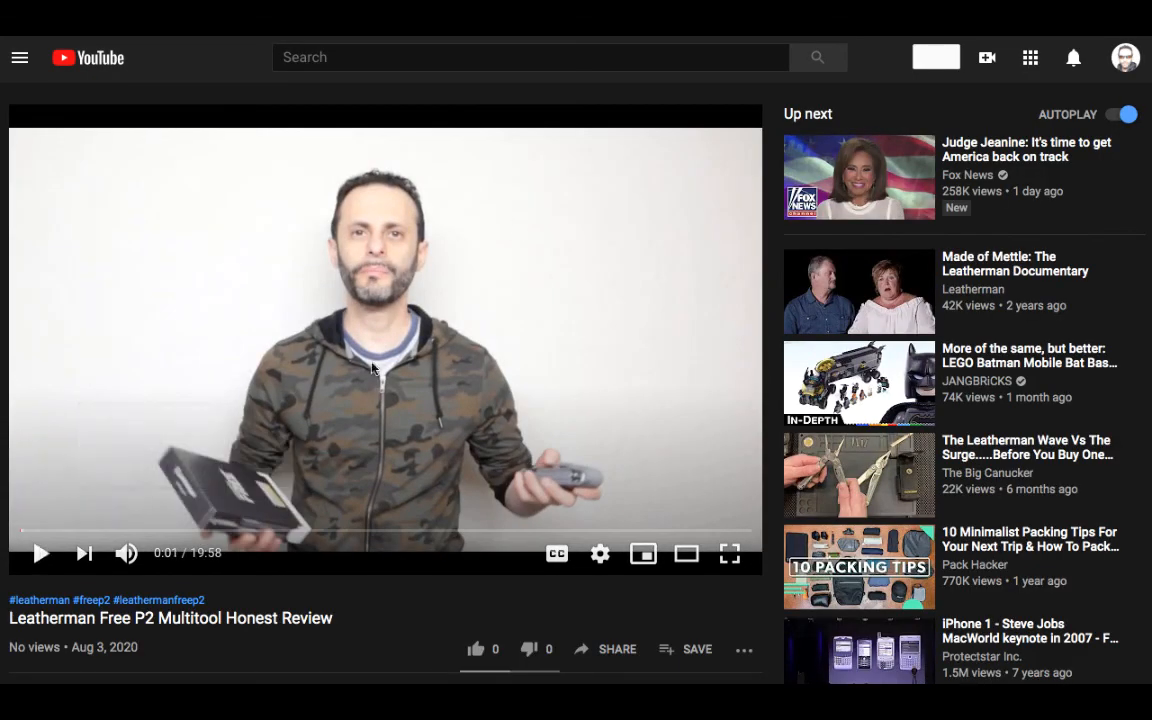
pyautogui.scroll(-4, 373, 369)
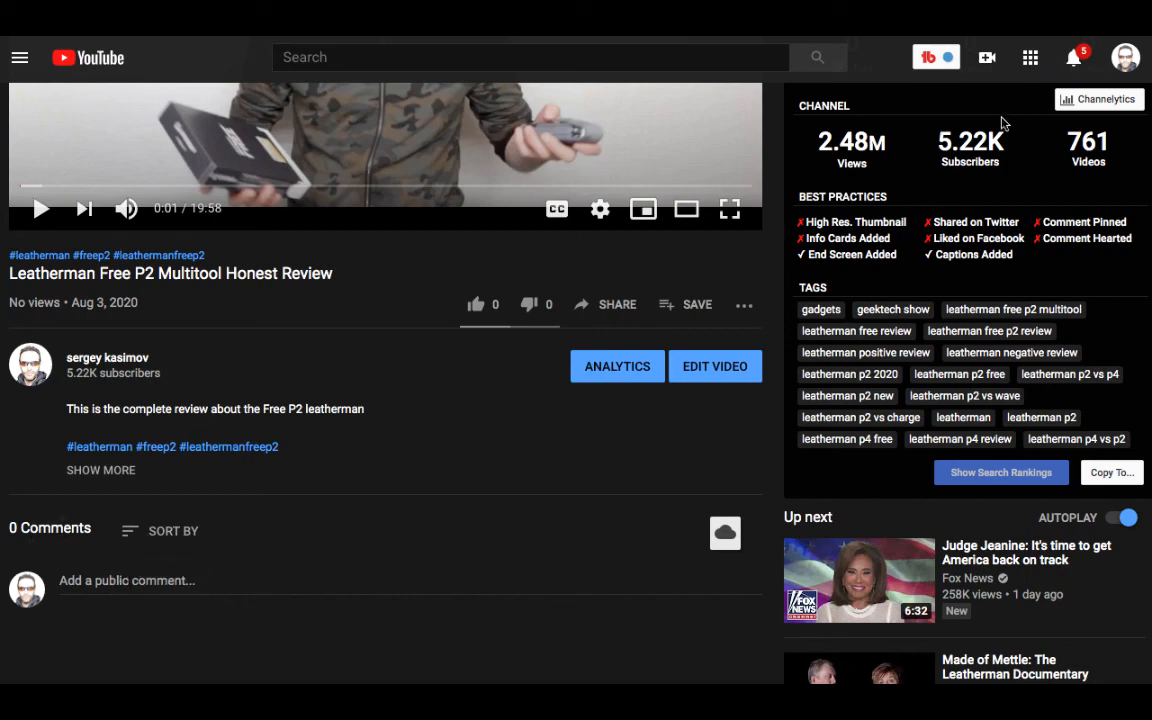
# Open your own channel page in a new tab and find its recent uploads.
pyautogui.click(1126, 57)
pyautogui.rightClick(978, 168)
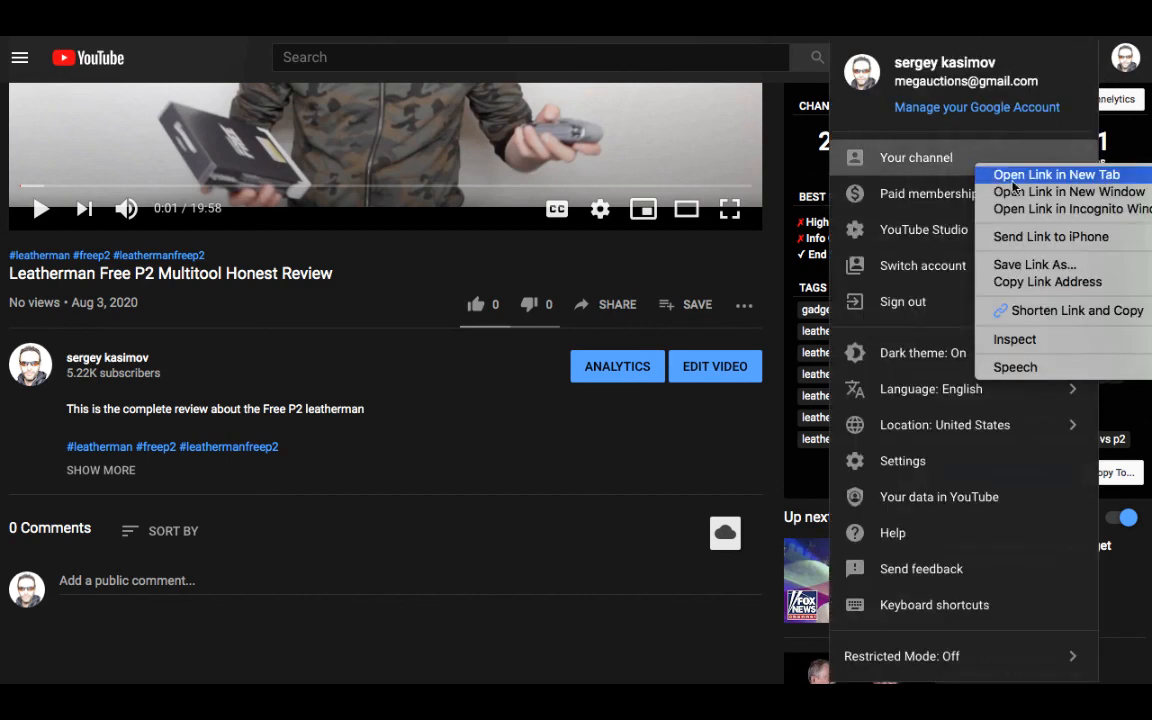
pyautogui.click(1045, 175)
pyautogui.click(895, 157)
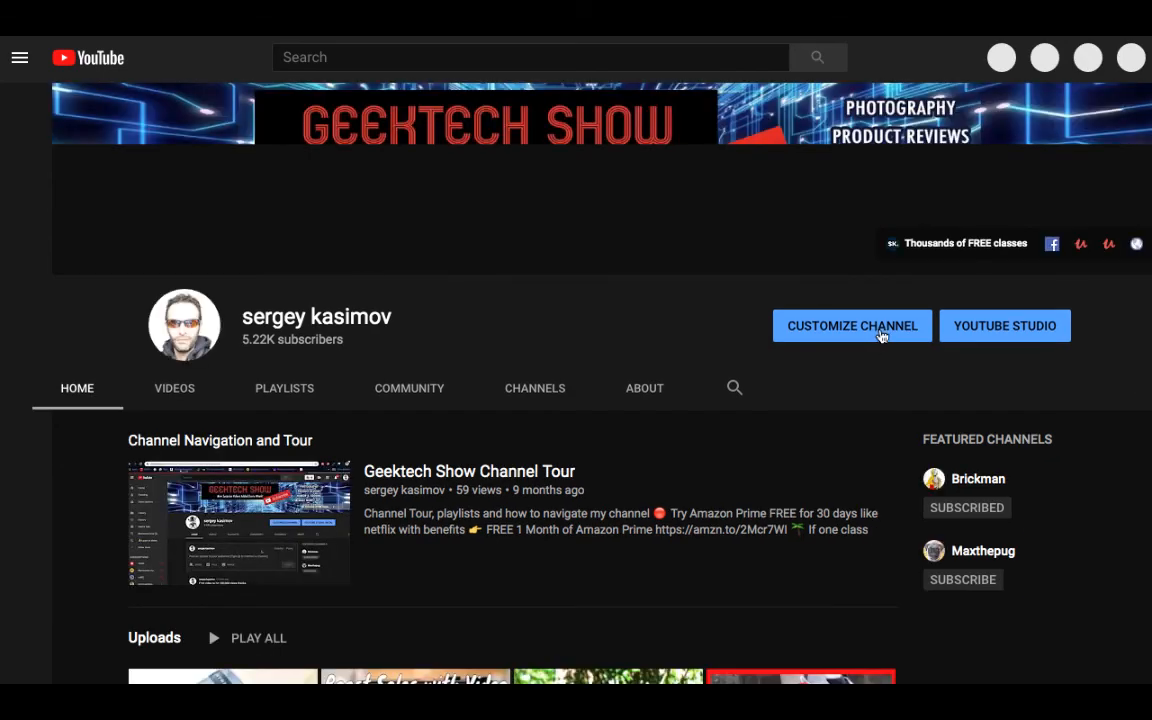
pyautogui.scroll(-2, 873, 348)
pyautogui.scroll(-3, 873, 348)
pyautogui.scroll(-2, 400, 521)
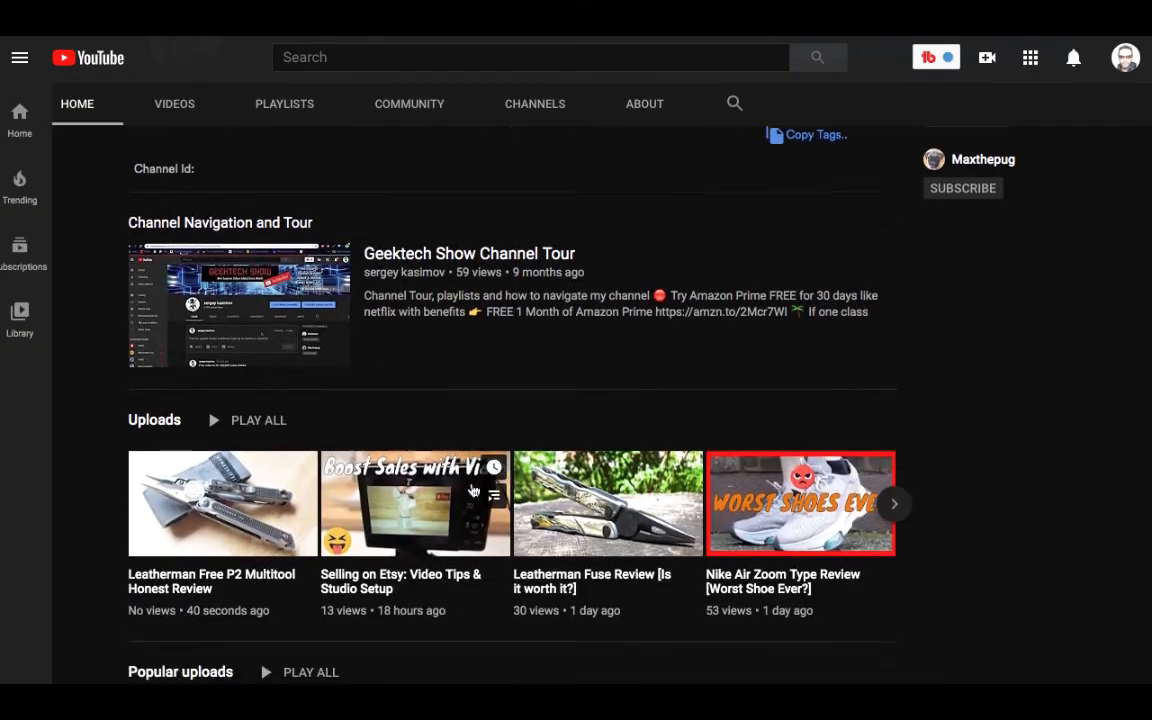
# Open the "Selling on Etsy: Video Tips & Studio Setup" upload and its video details for editing.
pyautogui.click(410, 439)
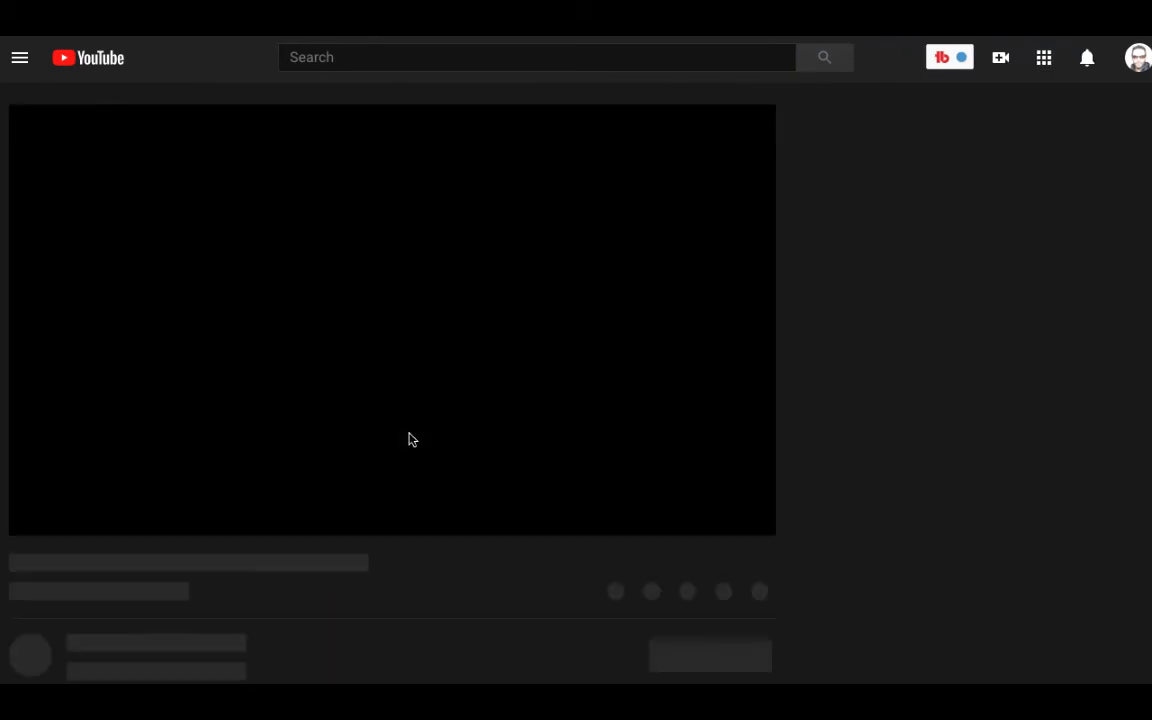
pyautogui.scroll(-2, 558, 504)
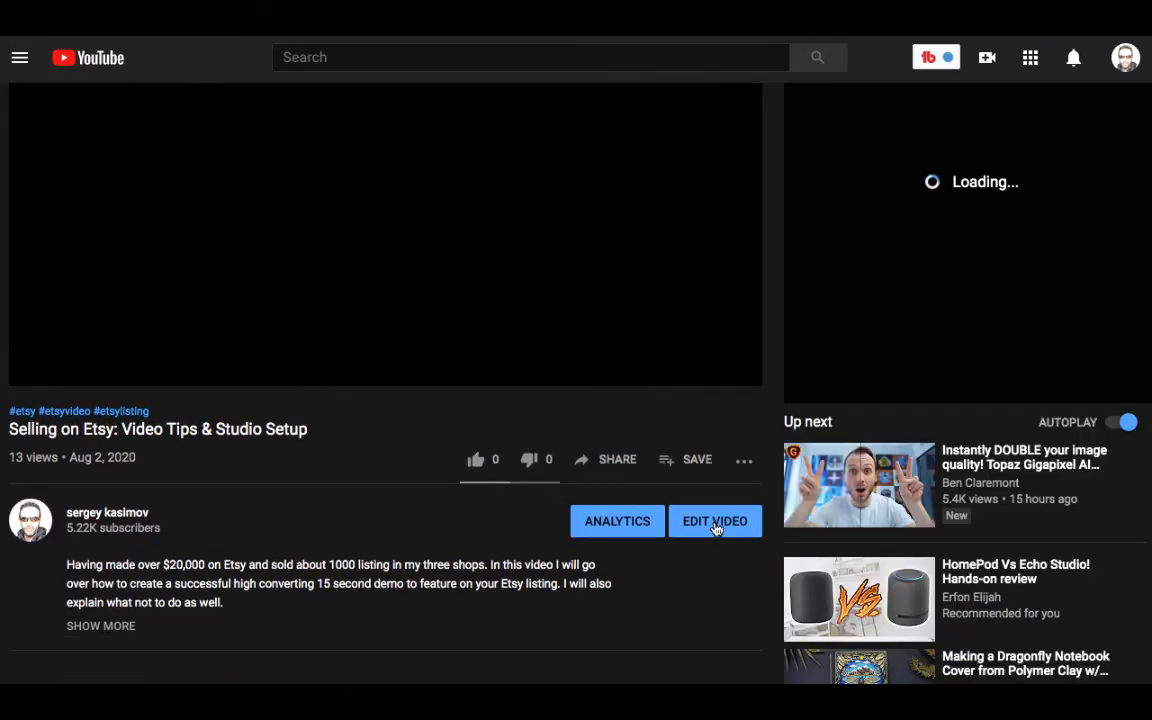
pyautogui.click(716, 521)
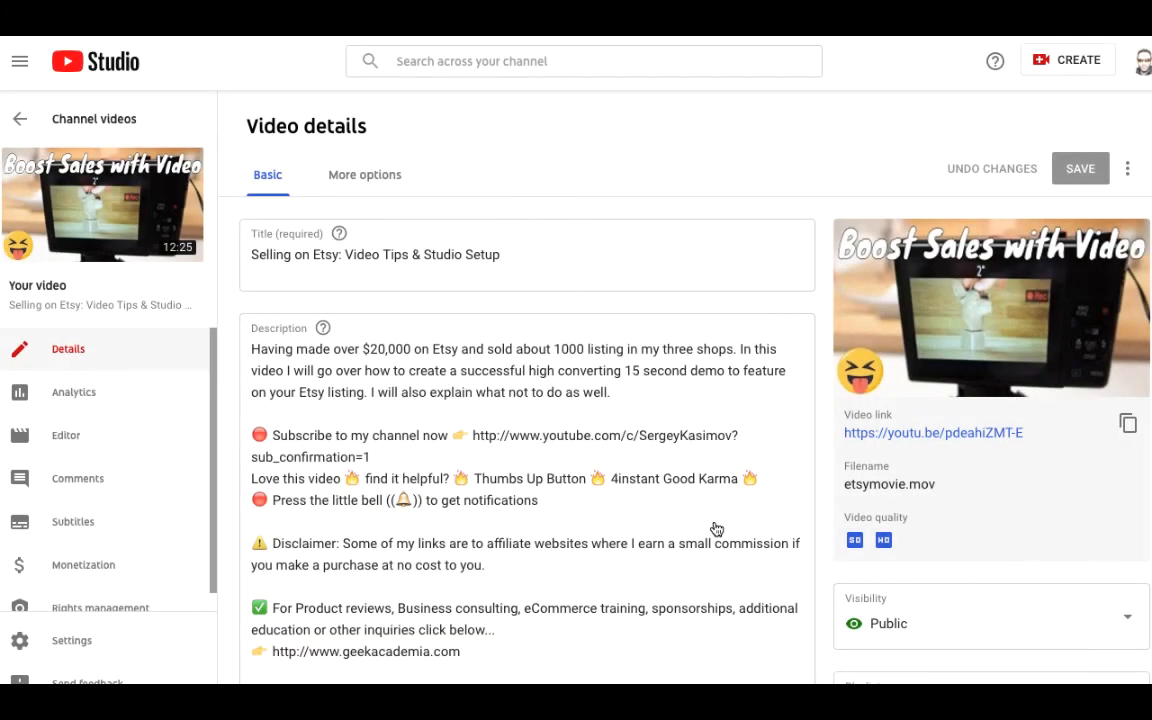
# Copy the Etsy video's description text from the subscribe line through the camera equipment link.
pyautogui.scroll(-2, 655, 545)
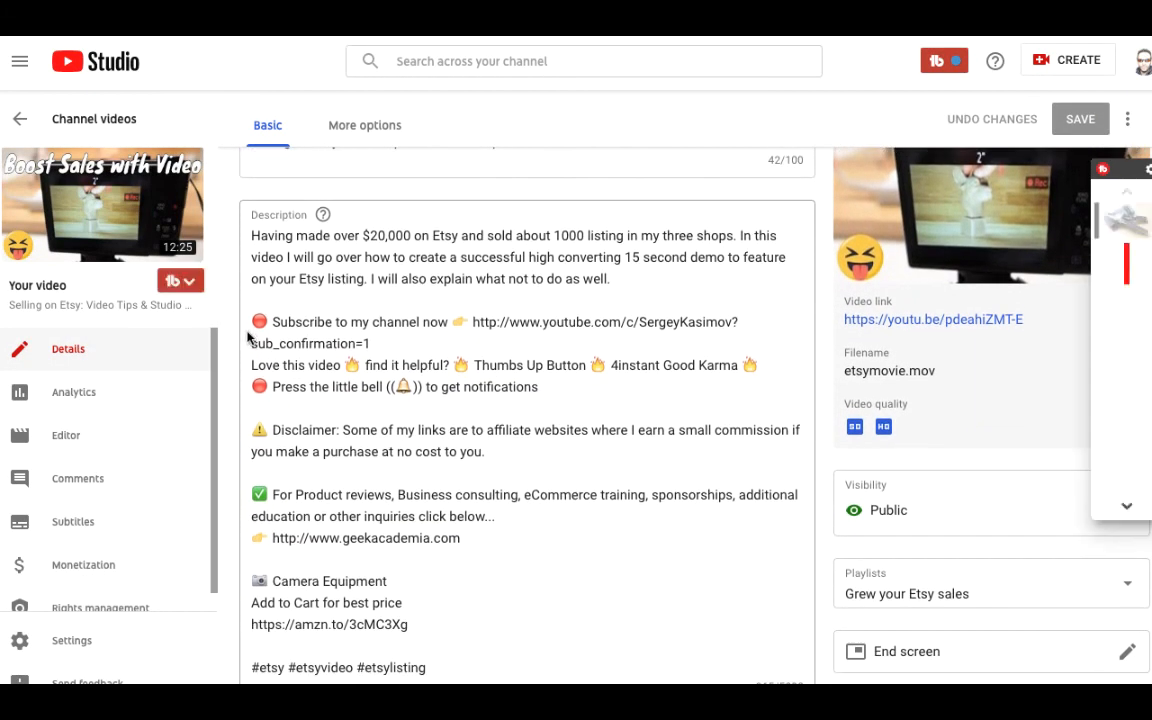
pyautogui.moveTo(253, 320); pyautogui.dragTo(475, 350)
pyautogui.rightClick(381, 241)
pyautogui.click(410, 401)
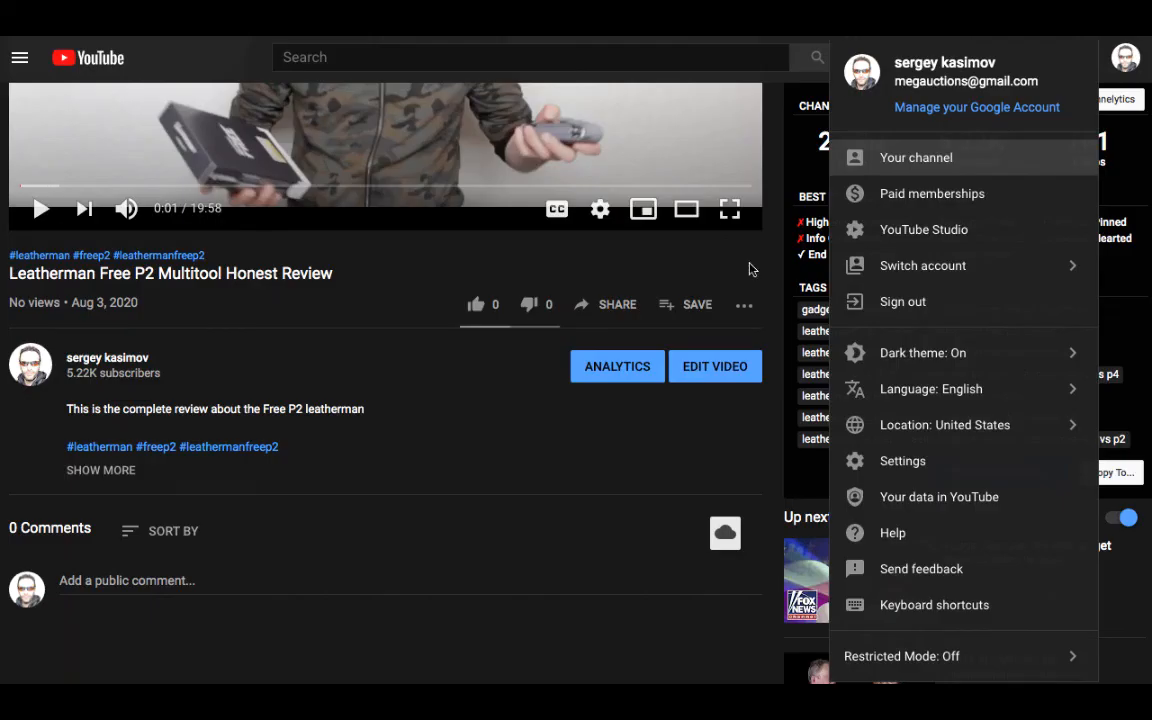
# Open the Leatherman Free P2 video's details and paste the copied text between the description's first sentence and its hashtags.
pyautogui.click(716, 377)
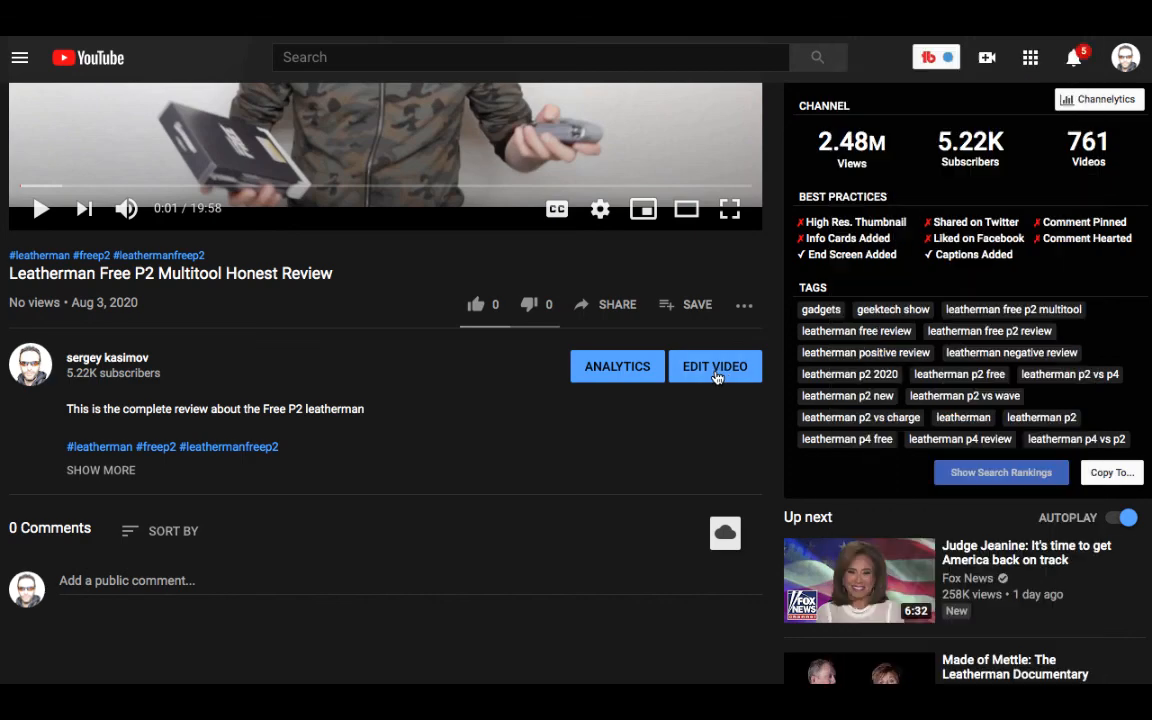
pyautogui.click(716, 367)
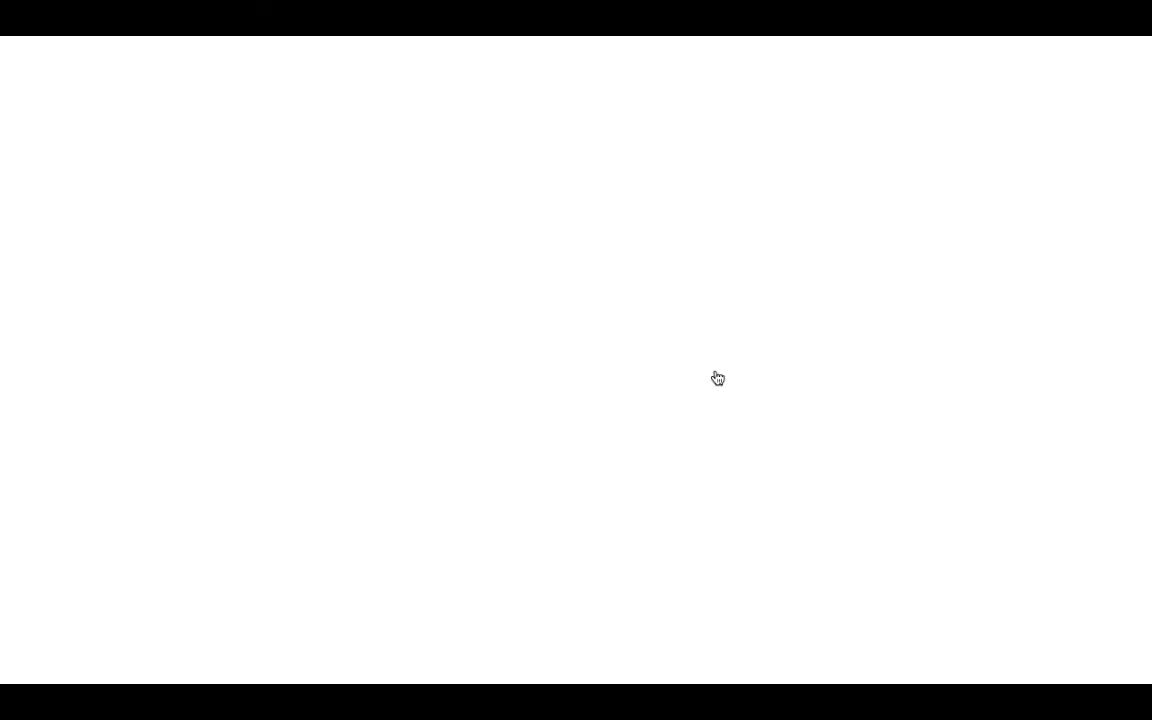
pyautogui.click(603, 350)
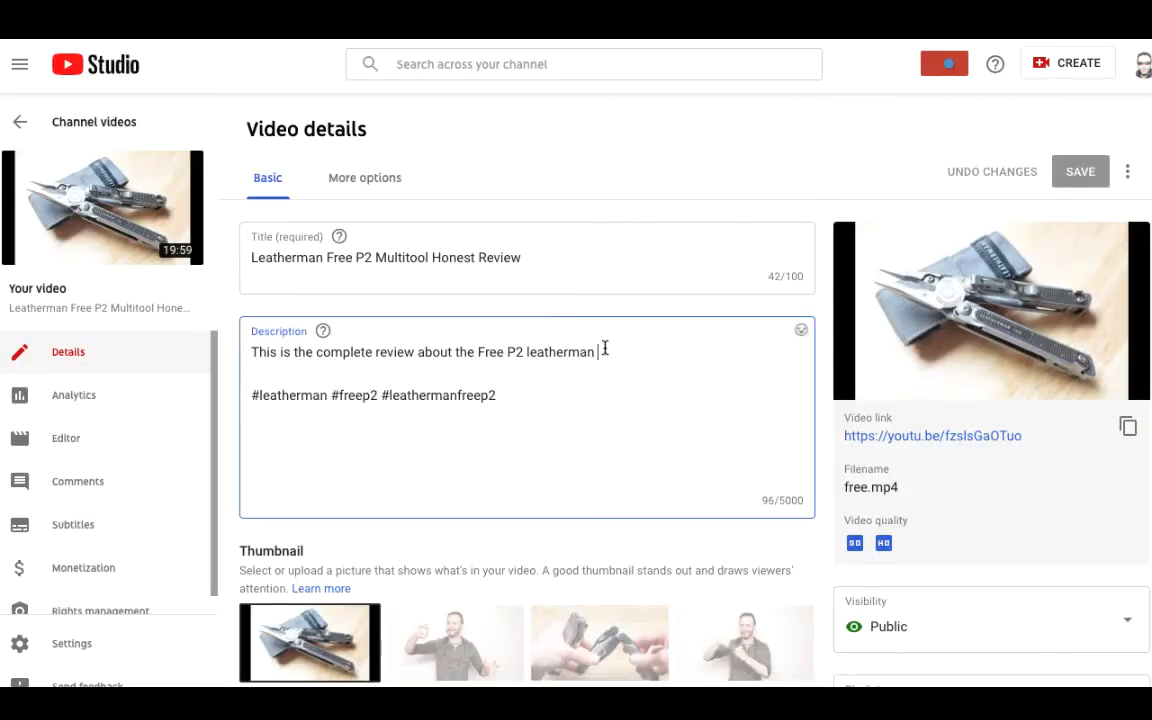
pyautogui.press('Return')
pyautogui.press('Return')
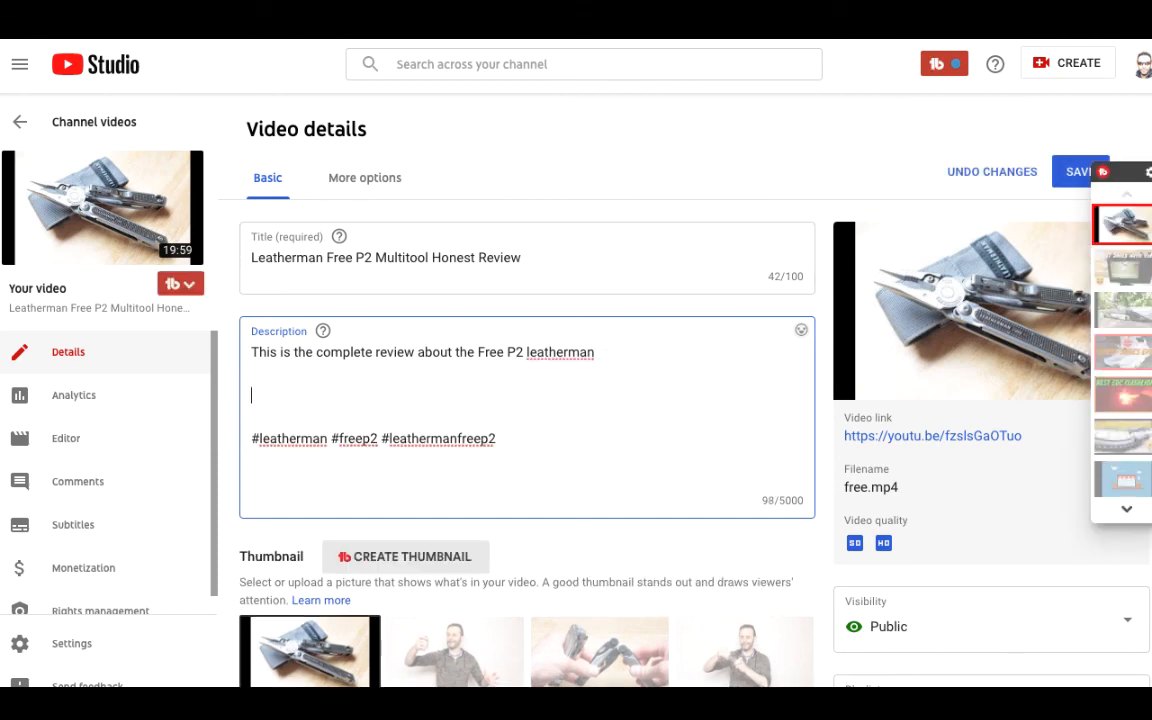
pyautogui.click(90, 30)
pyautogui.click(743, 441)
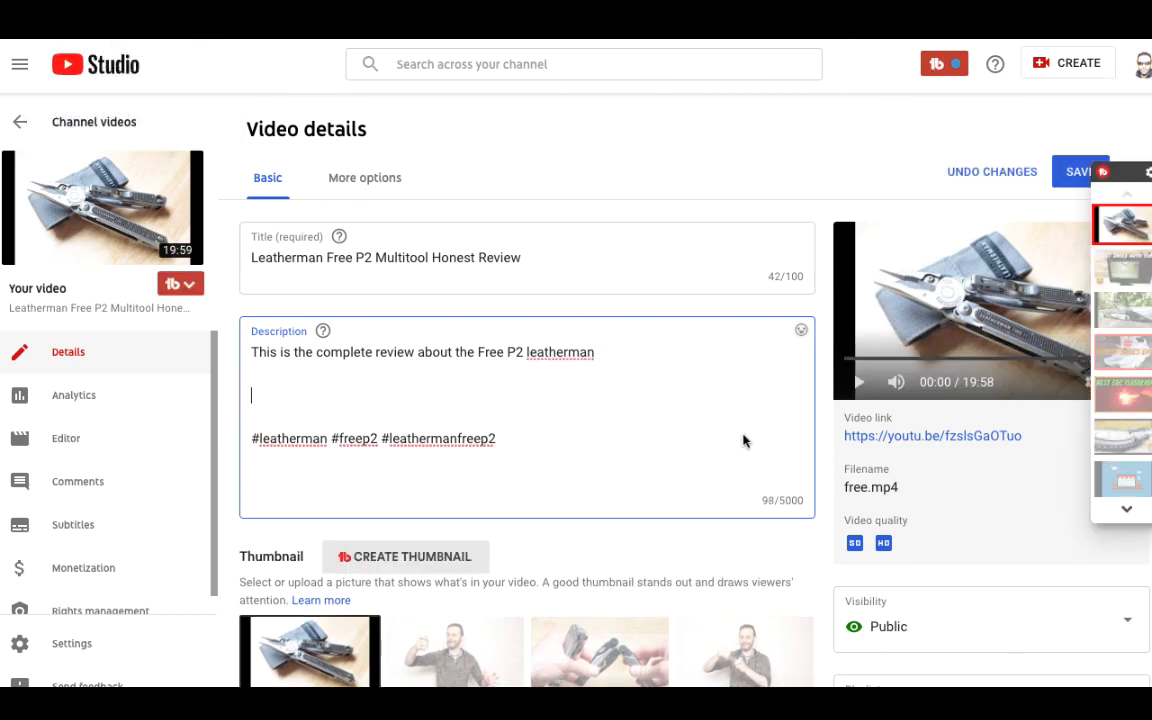
pyautogui.press('super+v')
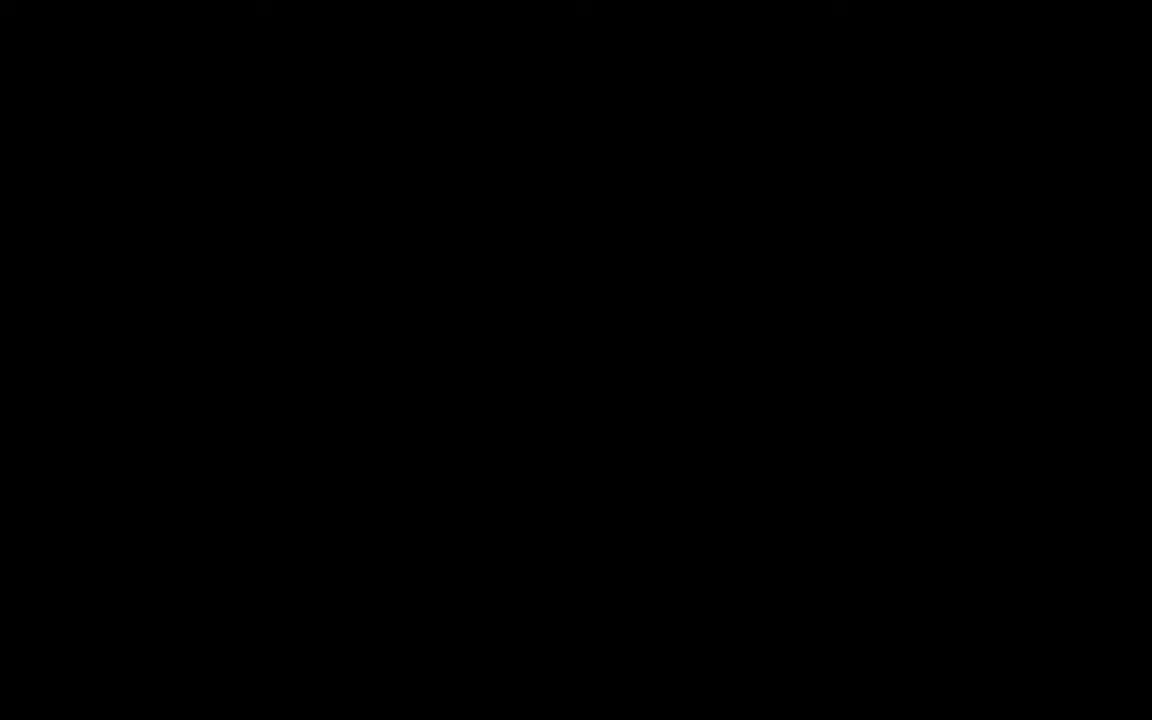
# Copy the subscribe, thumbs-up and notification bell lines from the Leatherman video's description.
pyautogui.moveTo(529, 351); pyautogui.dragTo(250, 283)
pyautogui.rightClick(270, 288)
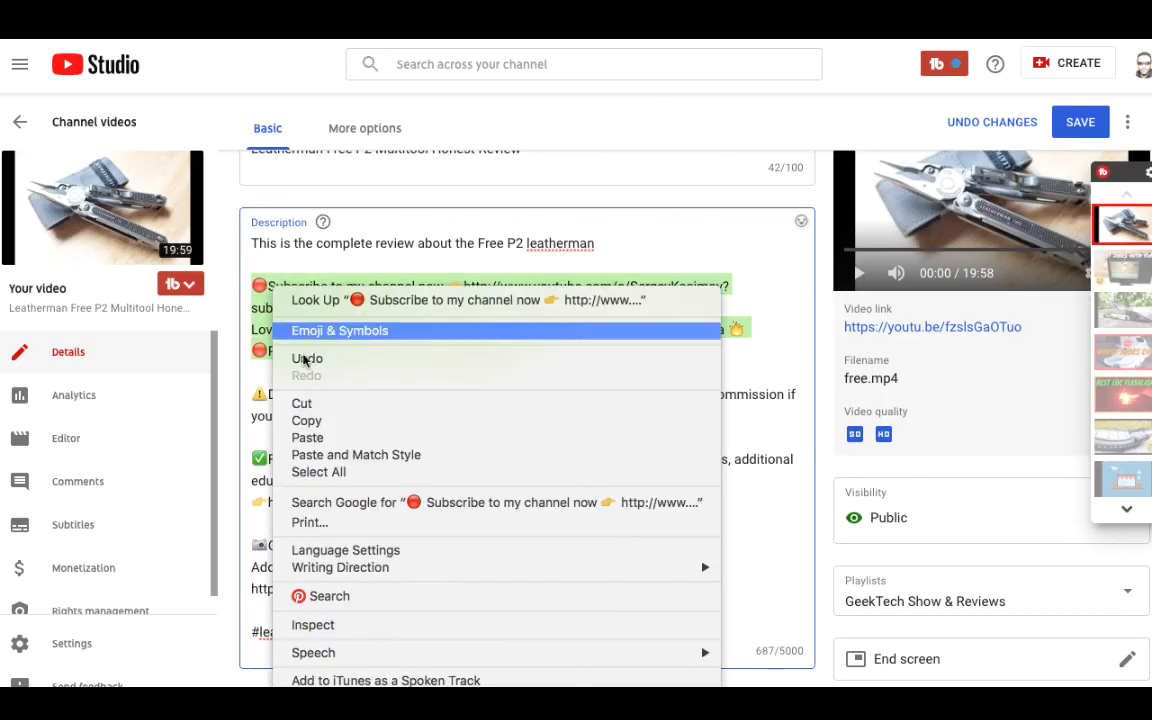
pyautogui.click(352, 421)
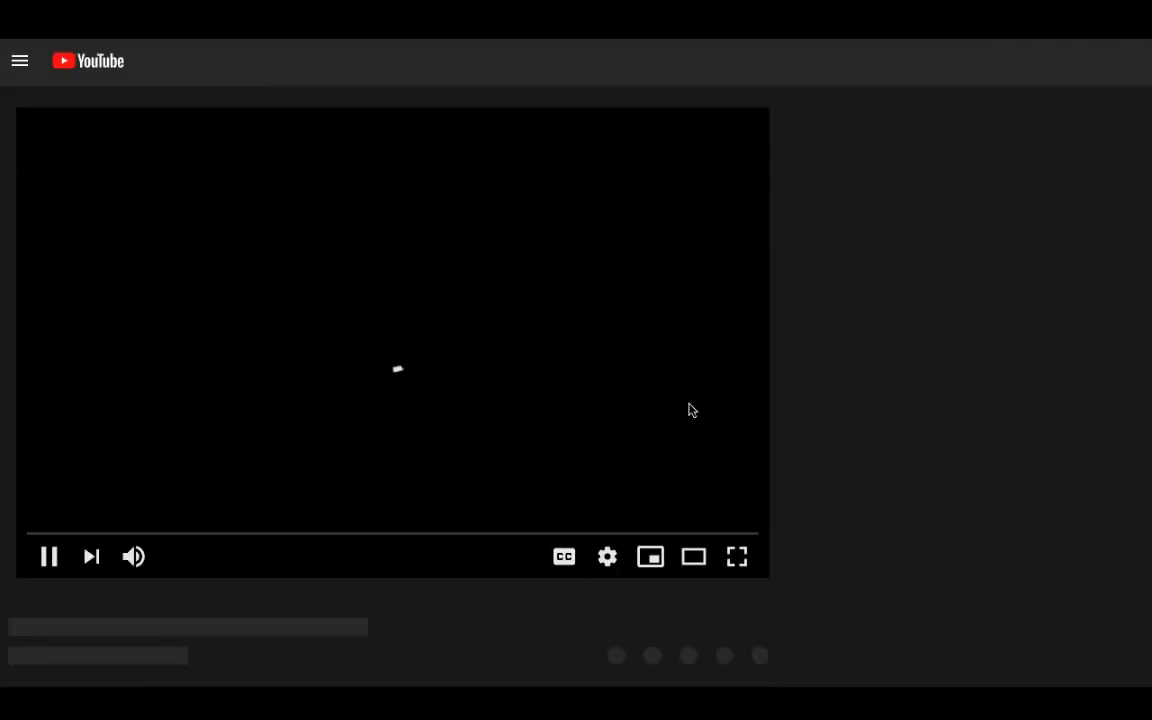
# Post the copied subscribe, thumbs-up and notification bell lines as a public comment on the Leatherman video's page.
pyautogui.scroll(-4, 404, 532)
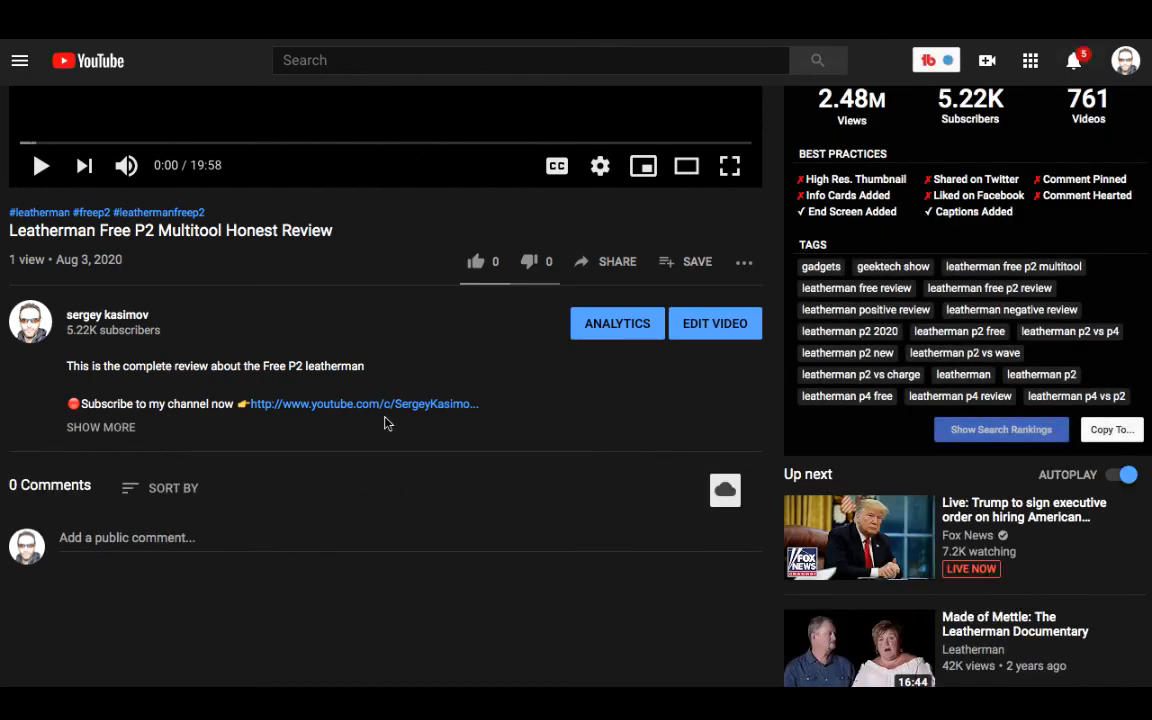
pyautogui.click(170, 533)
pyautogui.hotkey('ctrl', 'v')
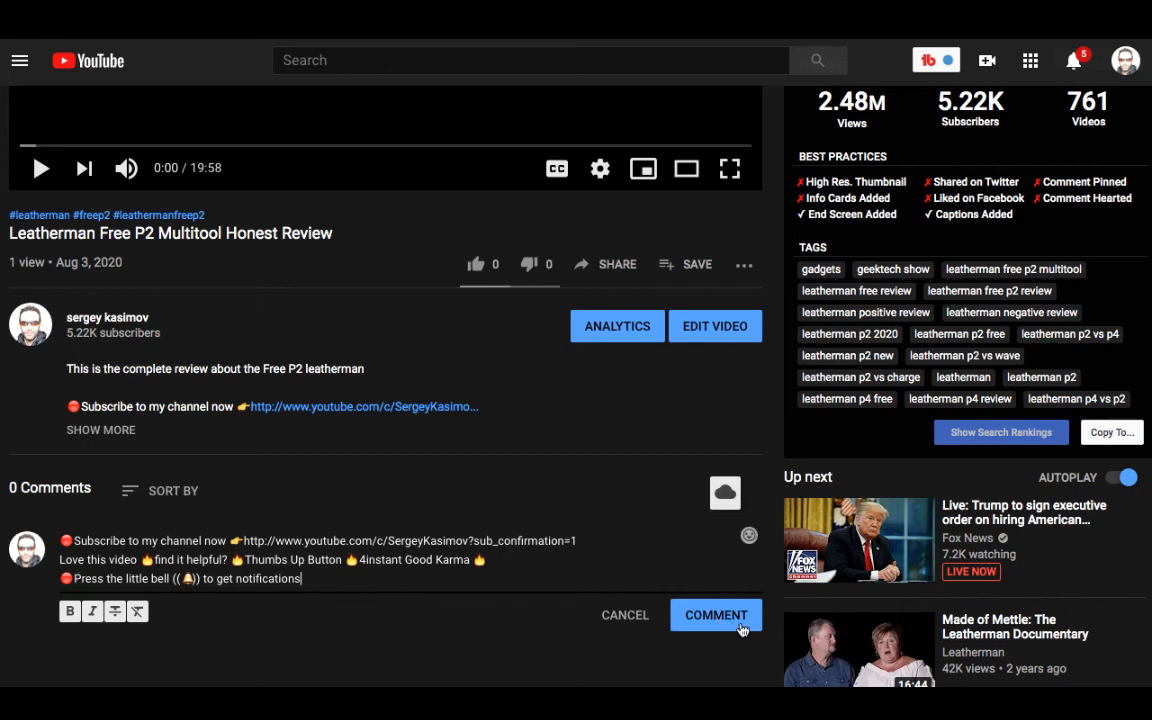
pyautogui.click(712, 616)
# Pin the new subscribe comment on the Leatherman video and confirm it.
pyautogui.scroll(-1, 380, 583)
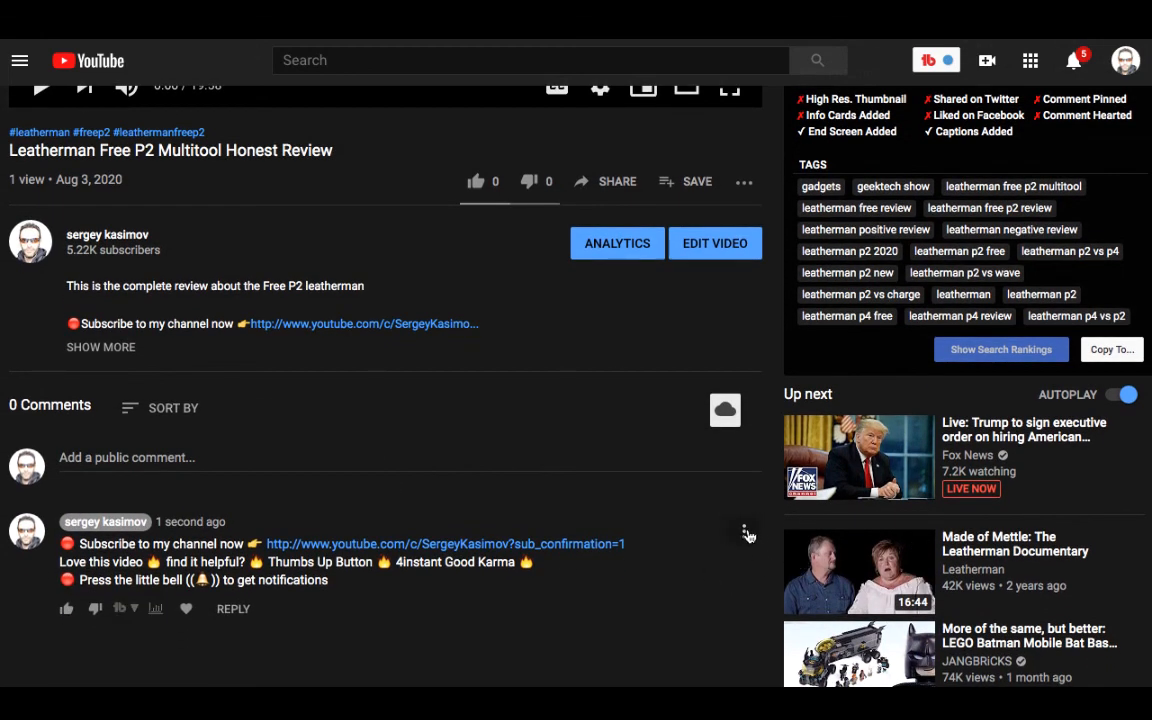
pyautogui.click(744, 531)
pyautogui.click(750, 571)
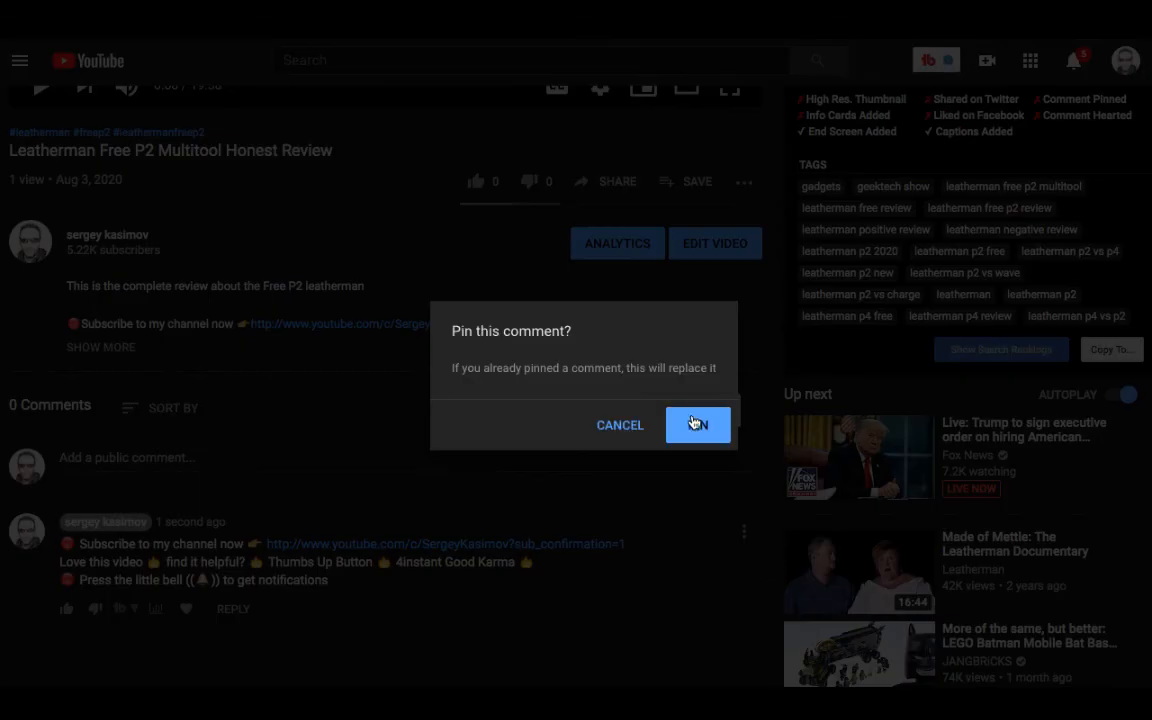
pyautogui.click(697, 423)
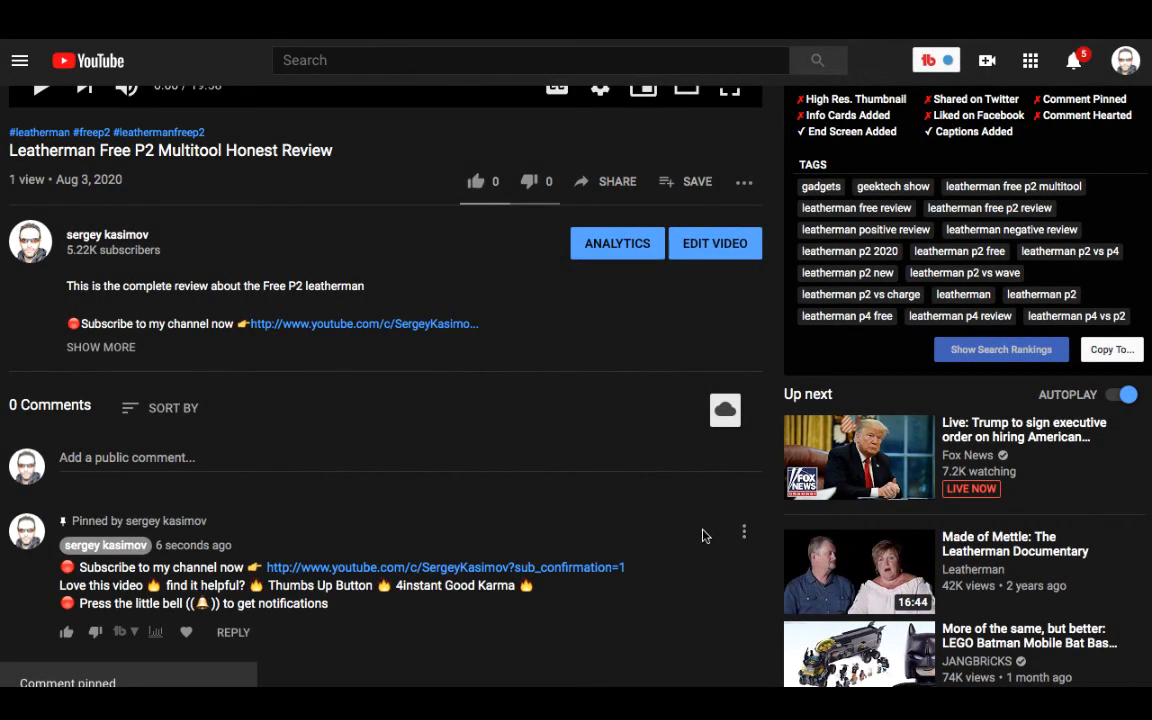
# Open the Leatherman video's sharing options and look through the available social networks.
pyautogui.scroll(-1, 702, 536)
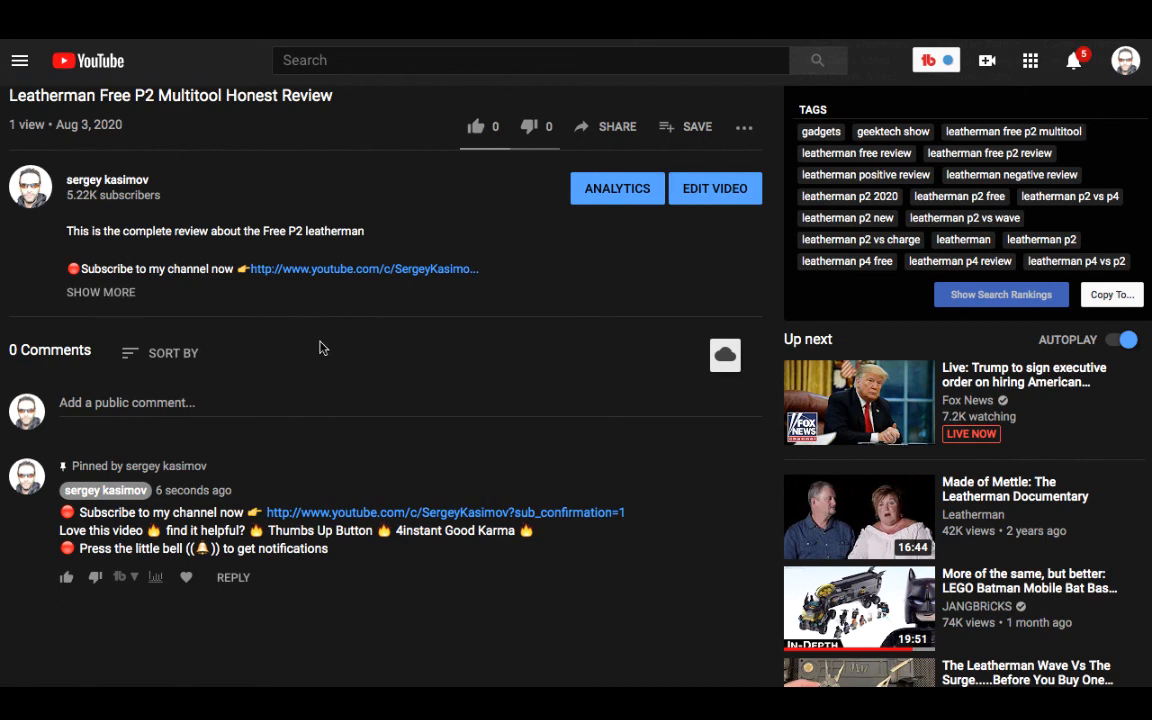
pyautogui.scroll(5, 320, 345)
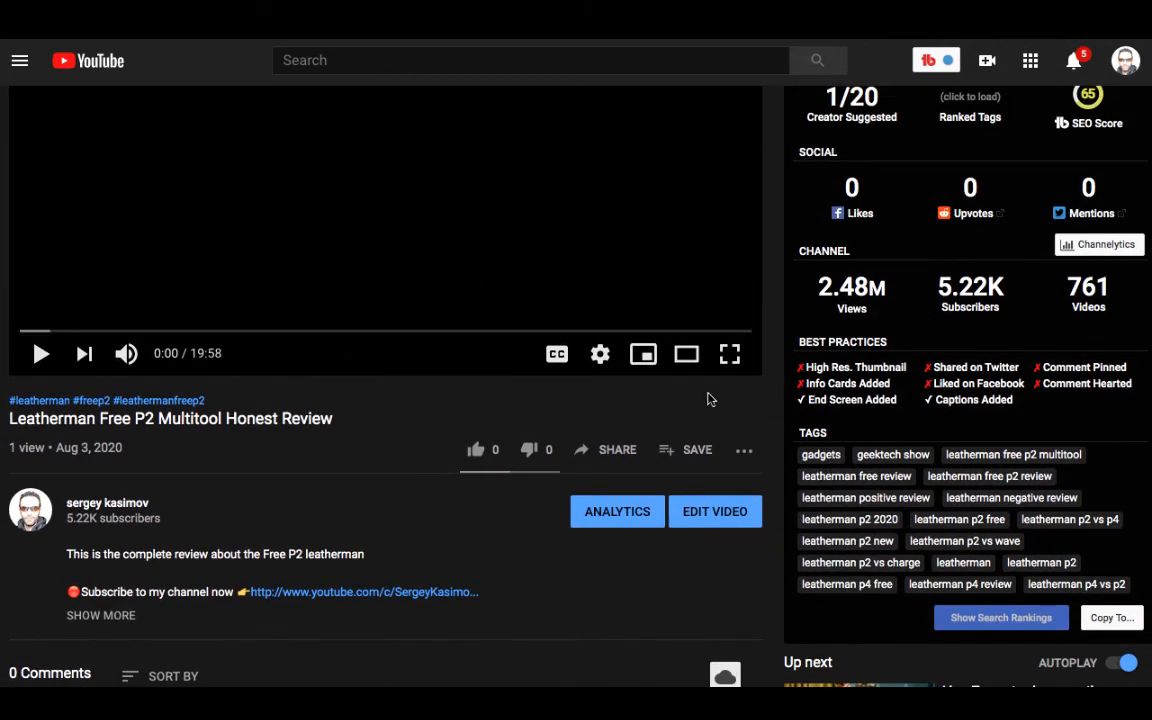
pyautogui.click(609, 459)
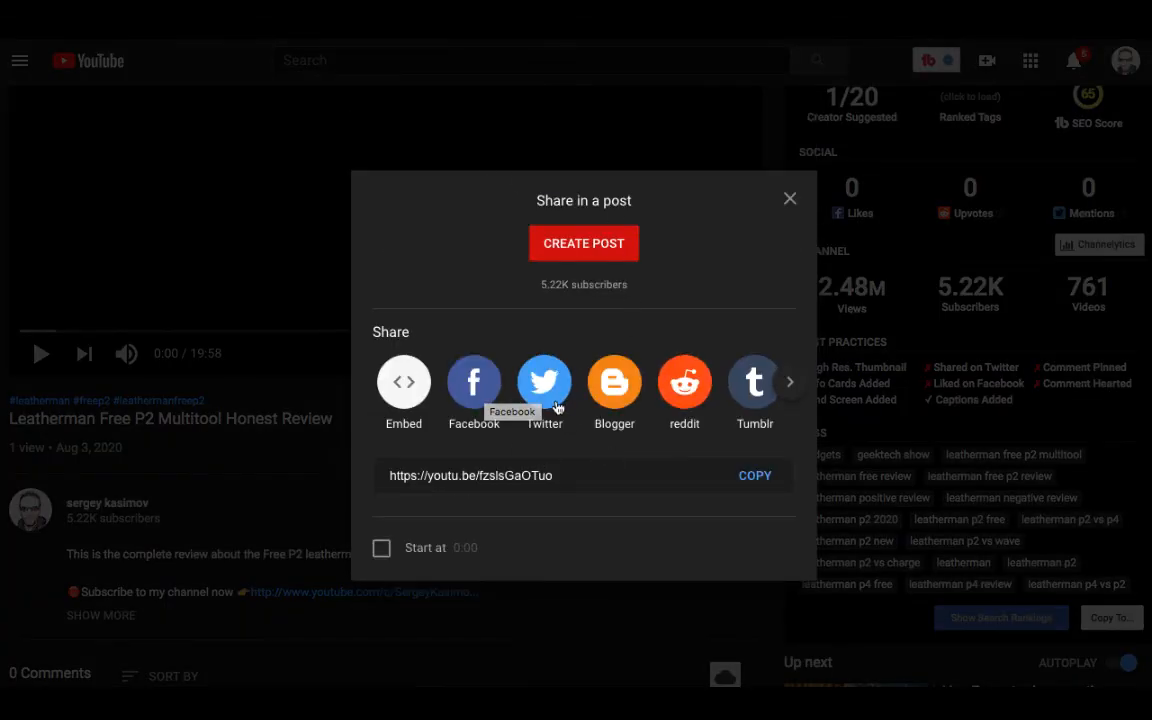
pyautogui.click(790, 381)
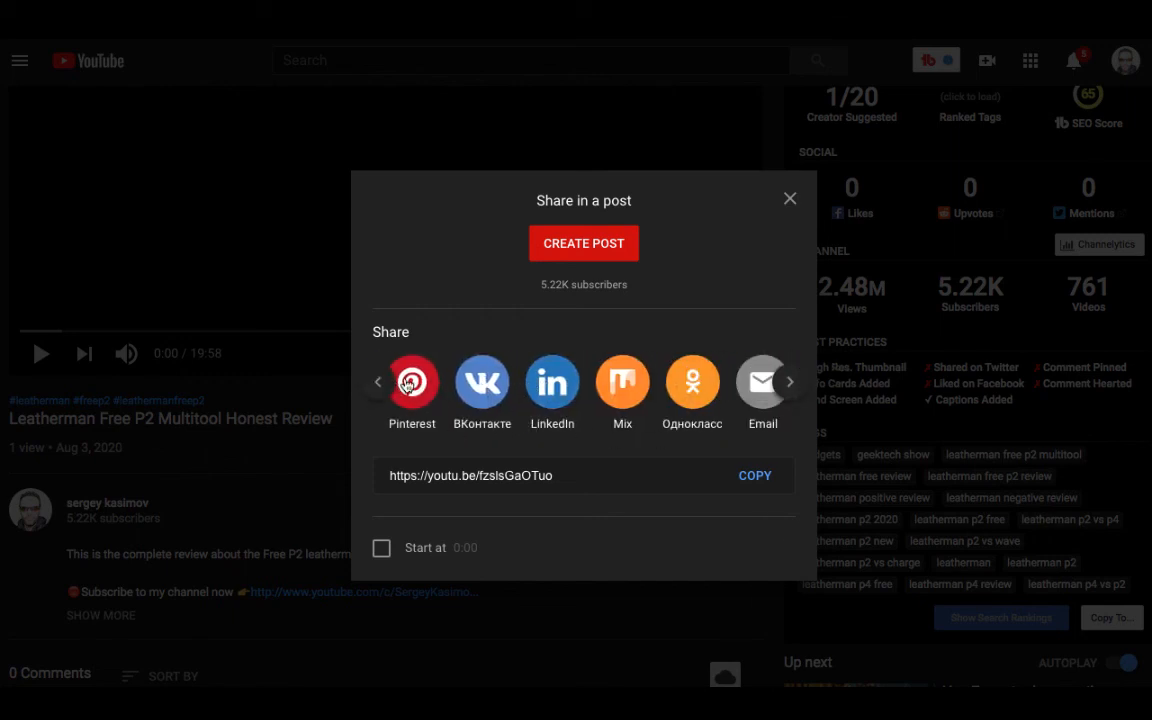
pyautogui.click(376, 384)
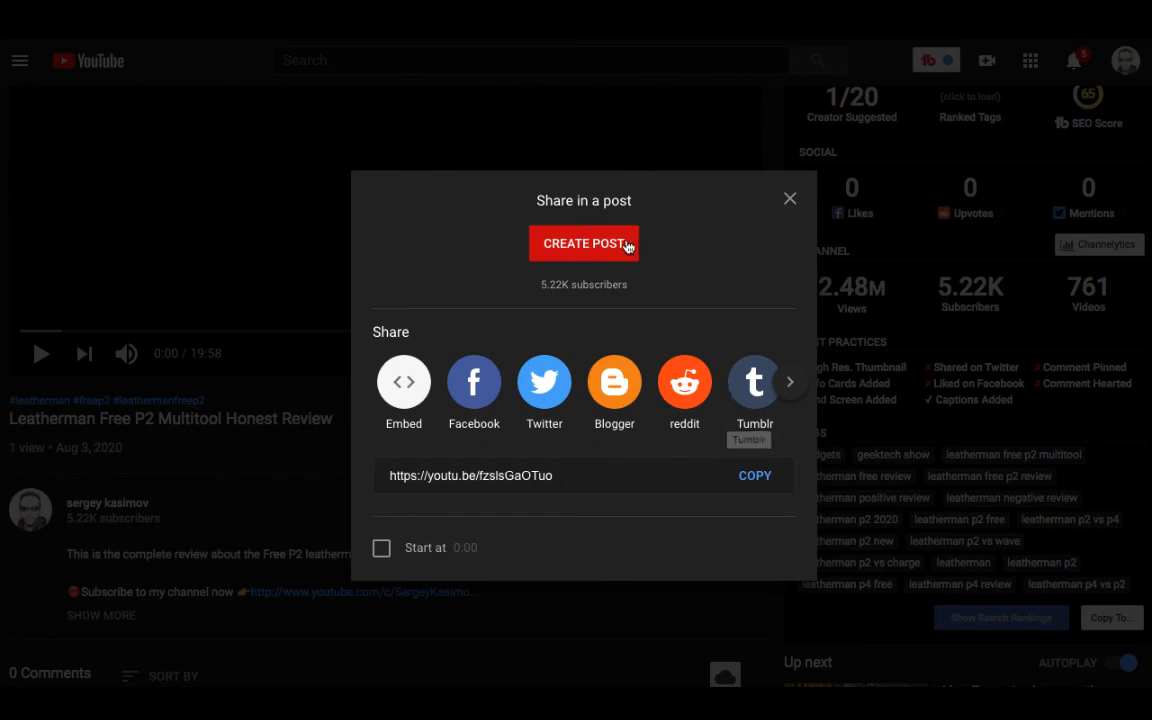
# Share the Leatherman video in a public channel post reading "Check out my newest video" and view it among the community posts.
pyautogui.click(563, 241)
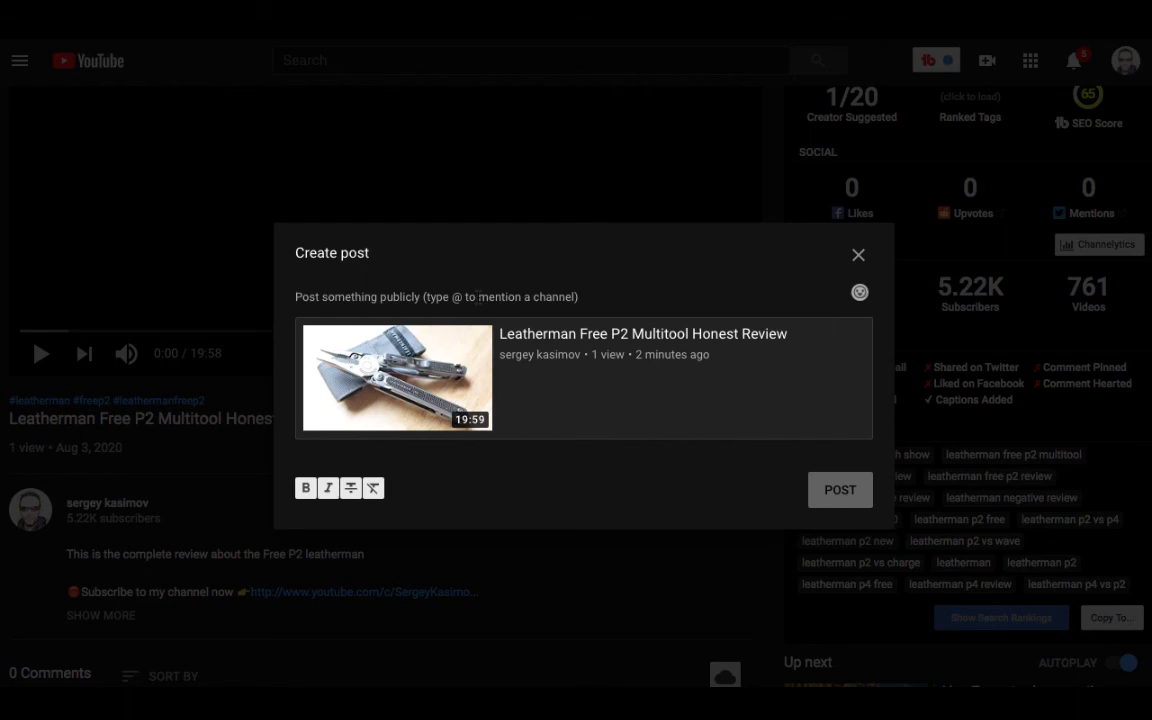
pyautogui.click(840, 492)
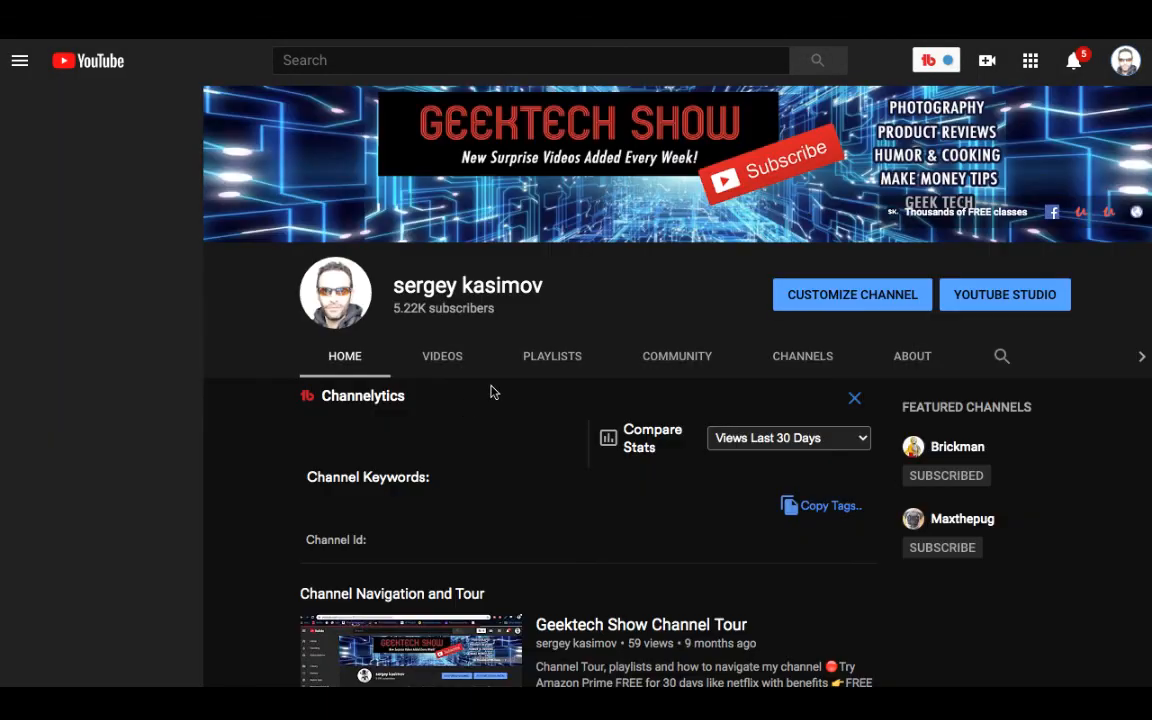
pyautogui.click(720, 360)
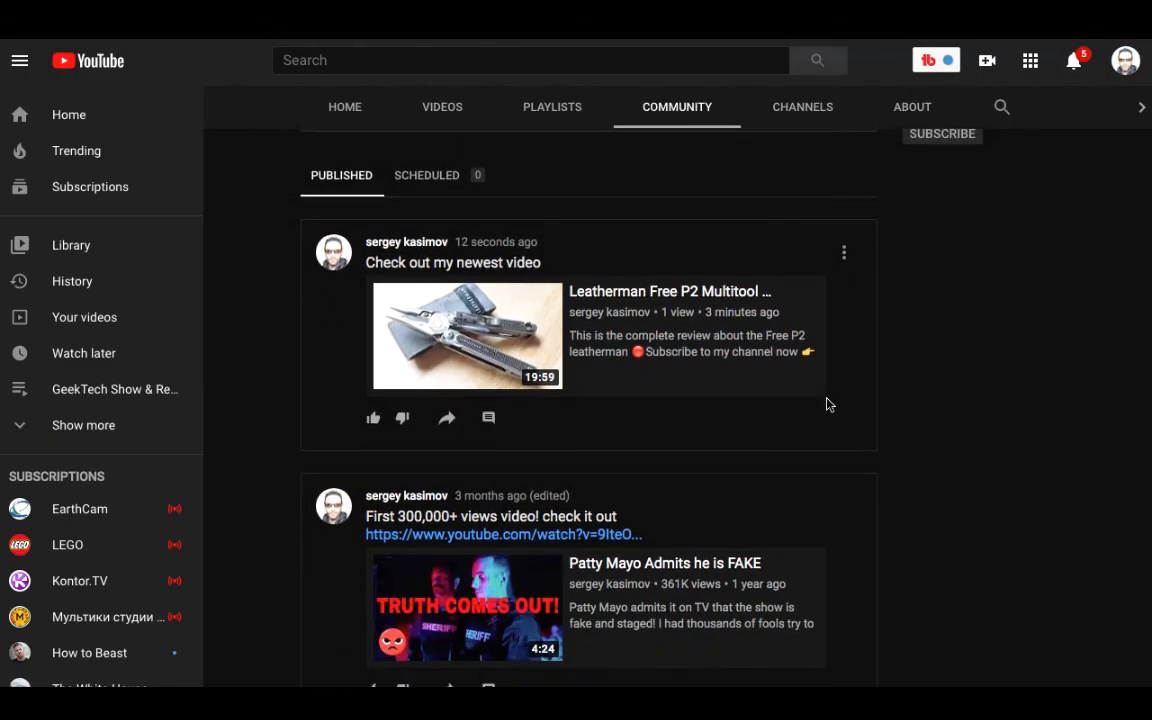